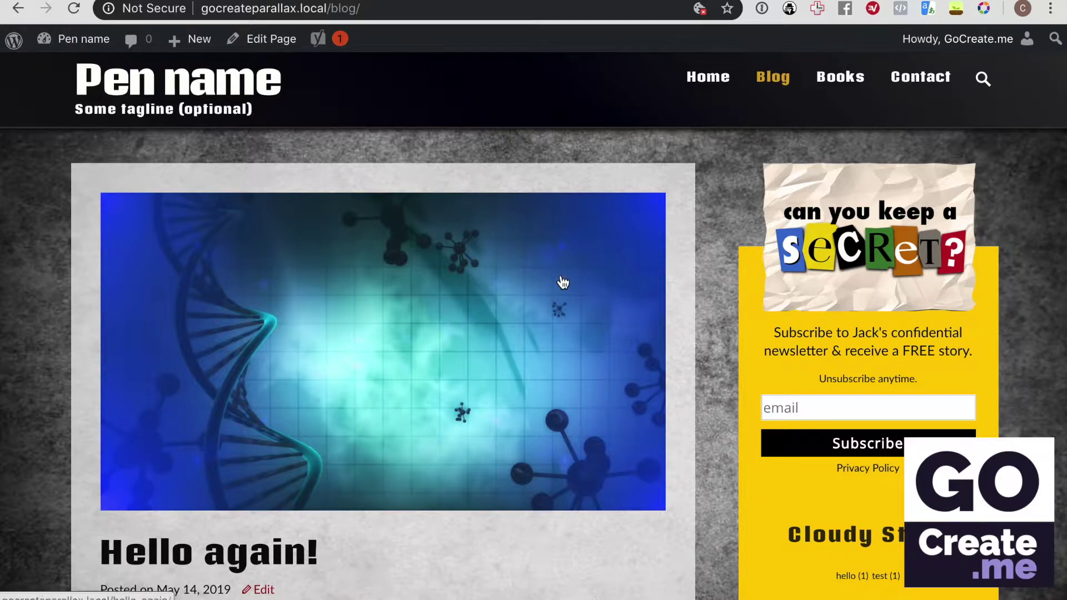
Scroll down the live blog page past the Hello again! post
{"action": "scroll", "coordinate": [563, 283], "scroll_direction": "down", "scroll_amount": 2}
{"action": "scroll", "coordinate": [563, 283], "scroll_direction": "down", "scroll_amount": 8}
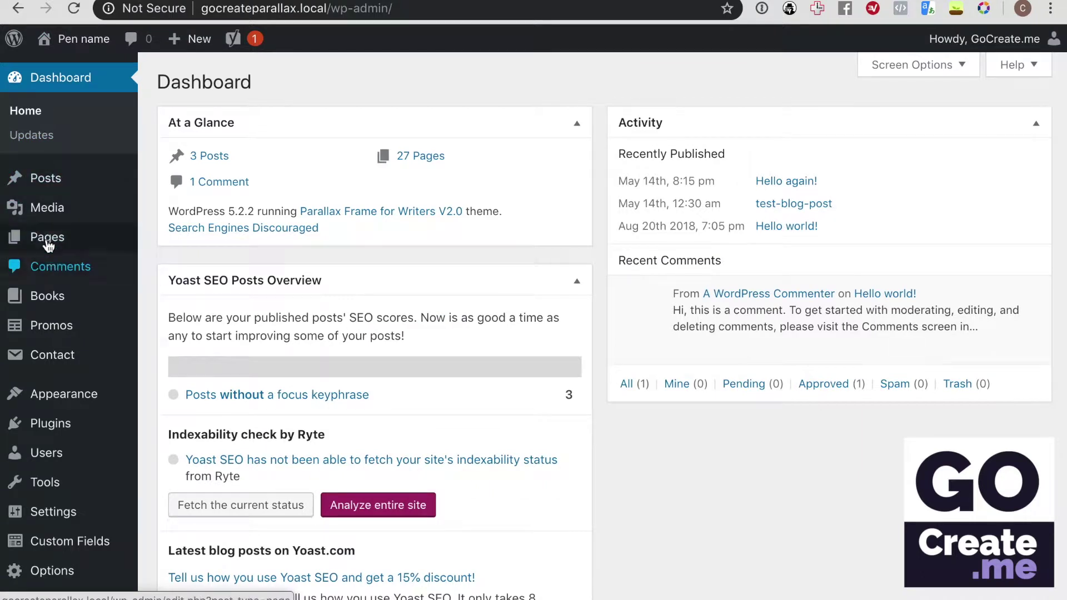
Open the Blog posts page in the page editor from the Pages list
{"action": "left_click", "coordinate": [47, 244]}
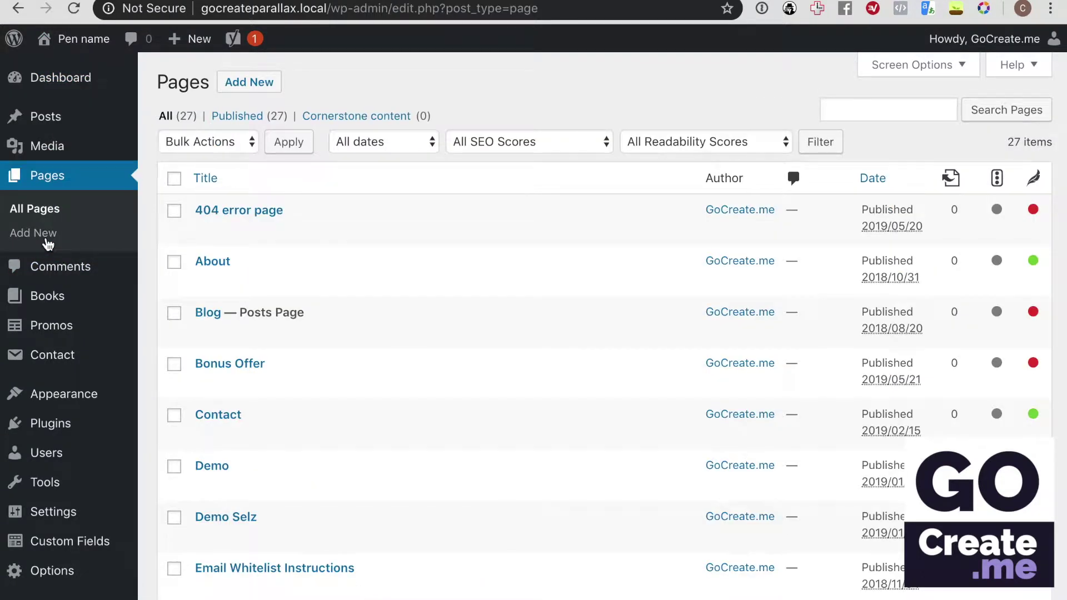
{"action": "mouse_move", "coordinate": [207, 316]}
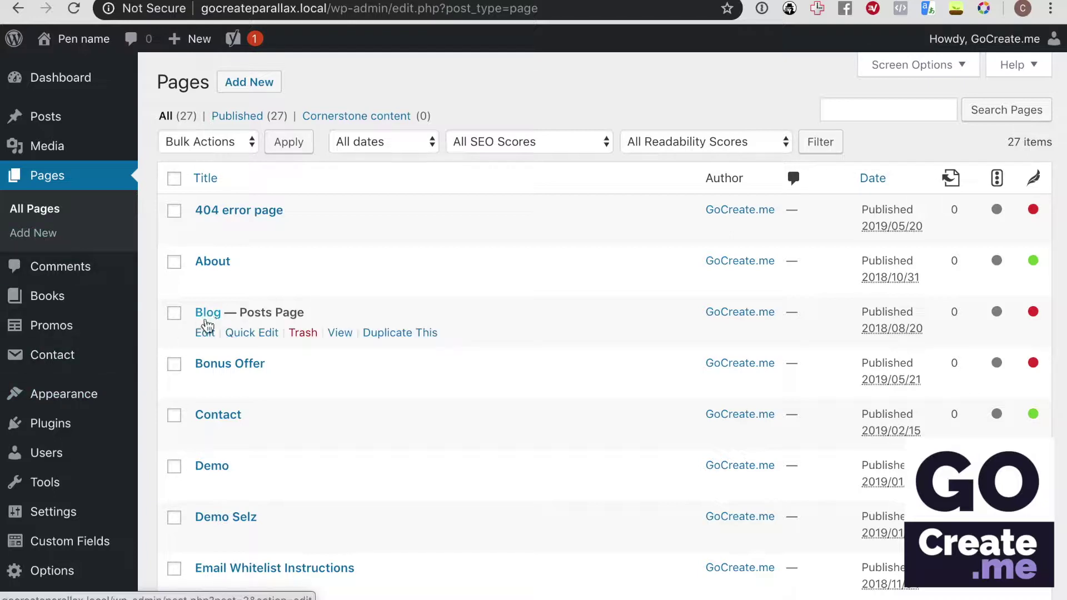
{"action": "left_click", "coordinate": [205, 332]}
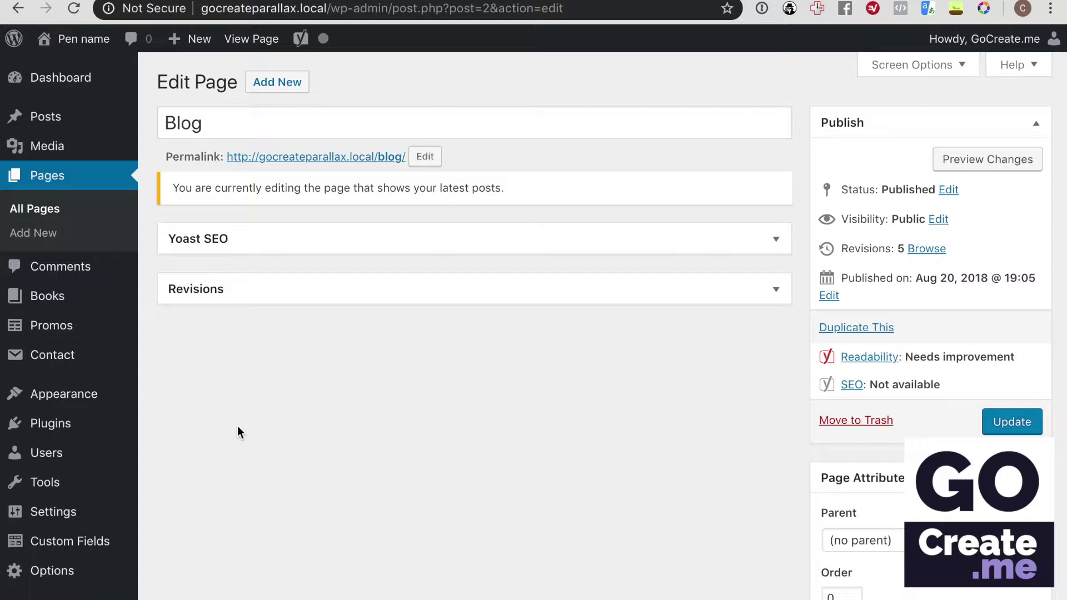
In Reading Settings, keep Blog as the posts page and check the posts-per-page value
{"action": "scroll", "coordinate": [238, 426], "scroll_direction": "down", "scroll_amount": 4}
{"action": "mouse_move", "coordinate": [60, 427]}
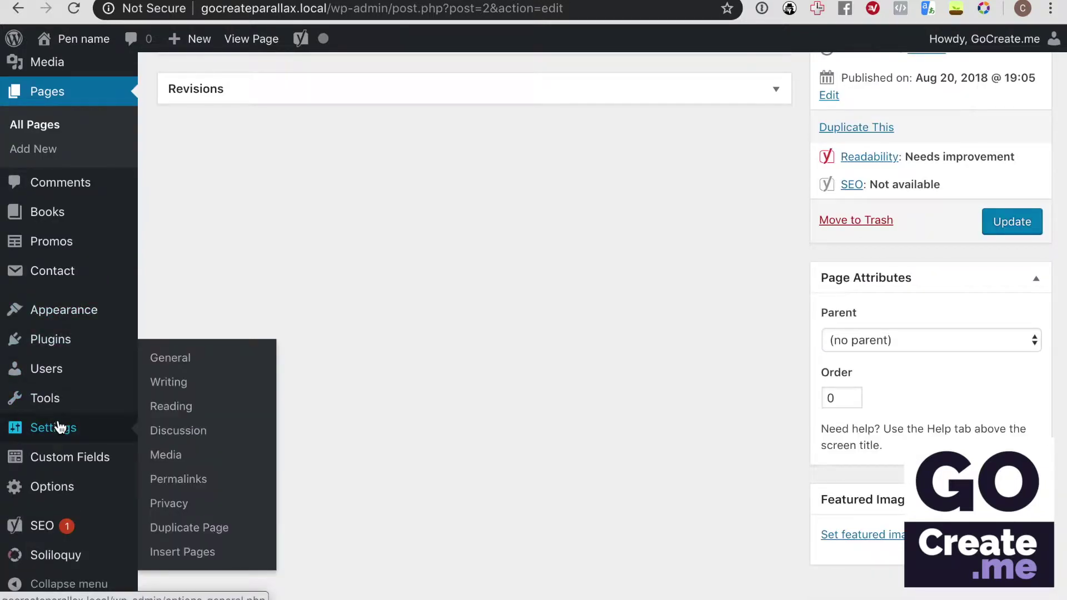
{"action": "left_click", "coordinate": [182, 406]}
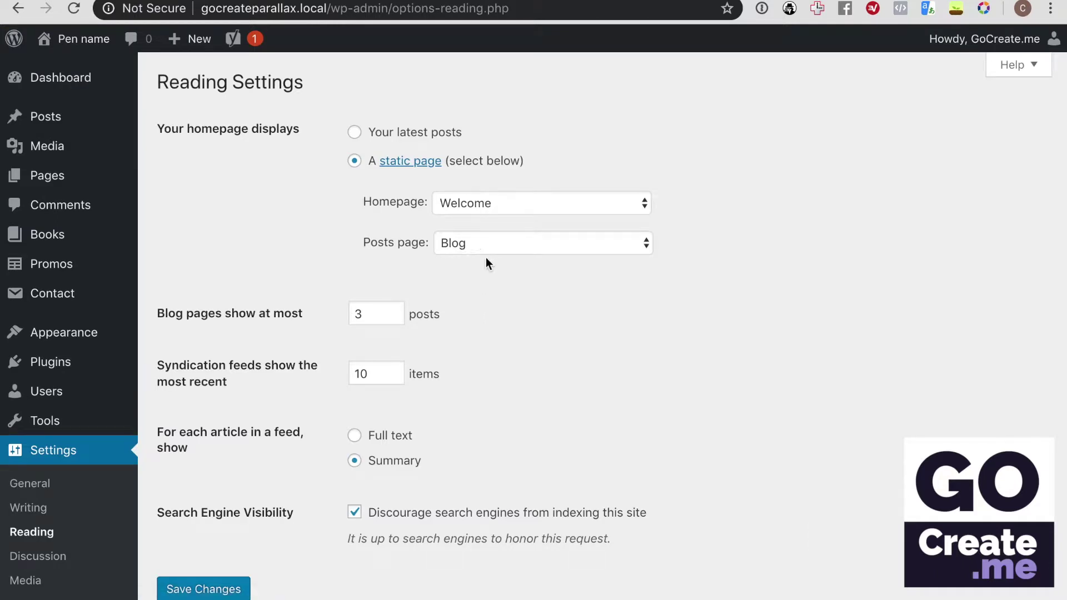
{"action": "left_click", "coordinate": [476, 242]}
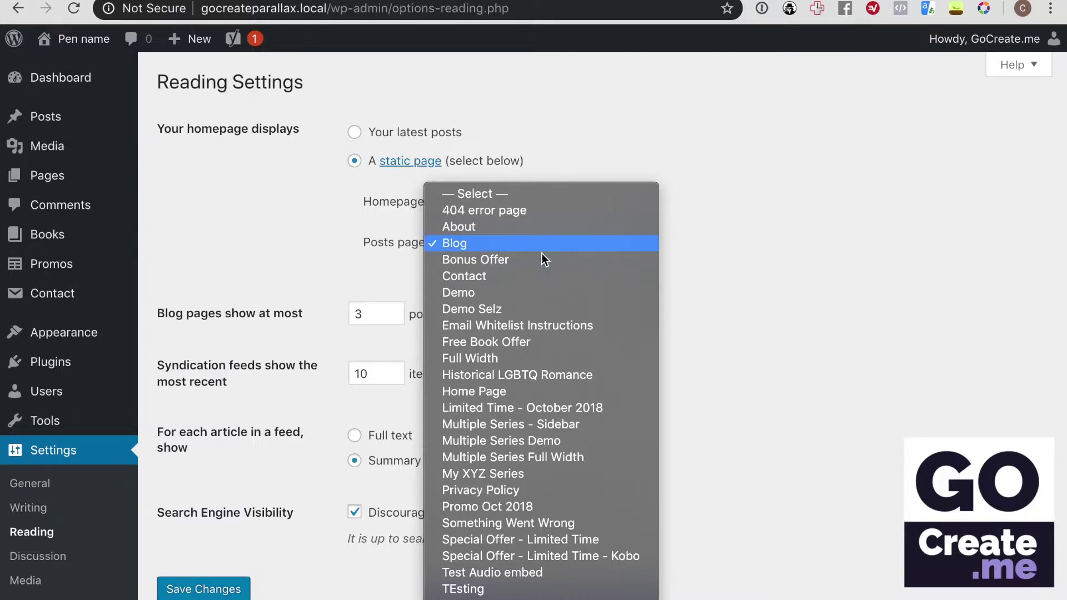
{"action": "left_click", "coordinate": [381, 254]}
{"action": "left_click", "coordinate": [383, 314]}
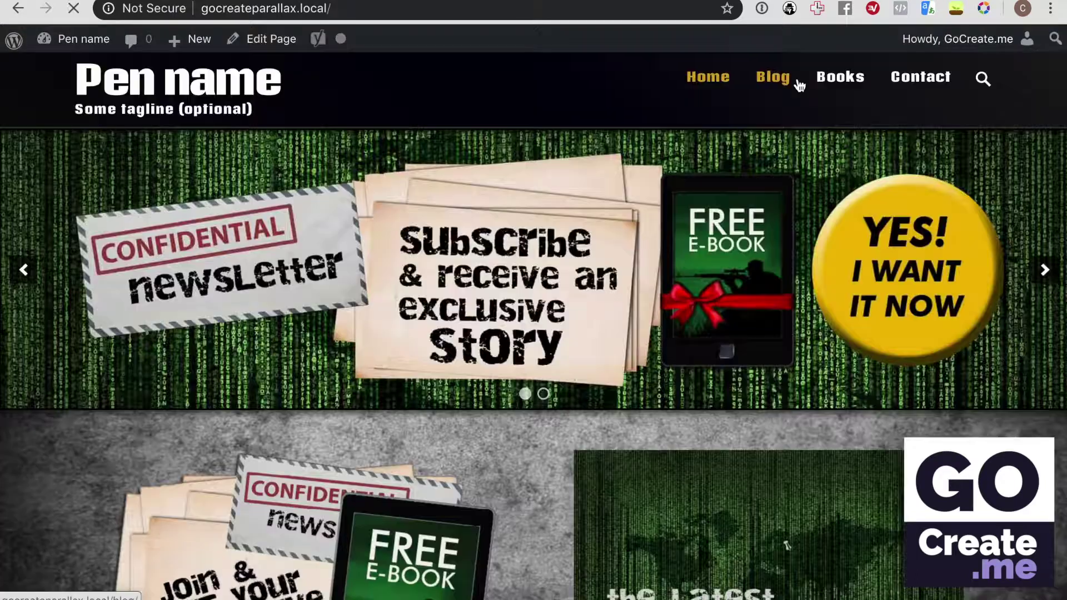
Check the Blog page on the live site, then save Reading Settings with 3 posts per page
{"action": "left_click", "coordinate": [794, 81]}
{"action": "scroll", "coordinate": [524, 215], "scroll_direction": "down", "scroll_amount": 15}
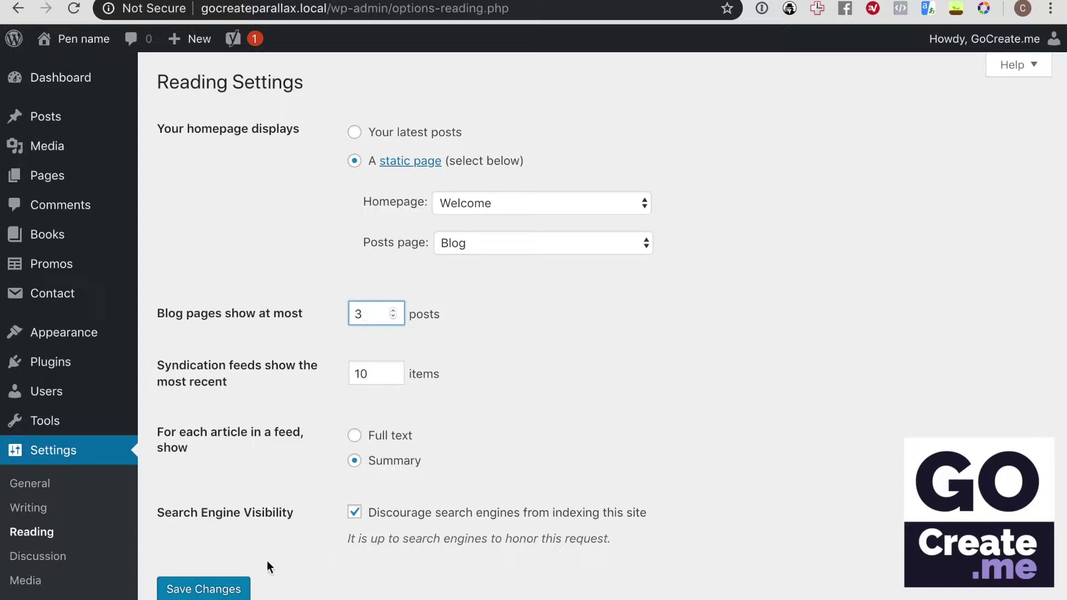
{"action": "left_click", "coordinate": [219, 594]}
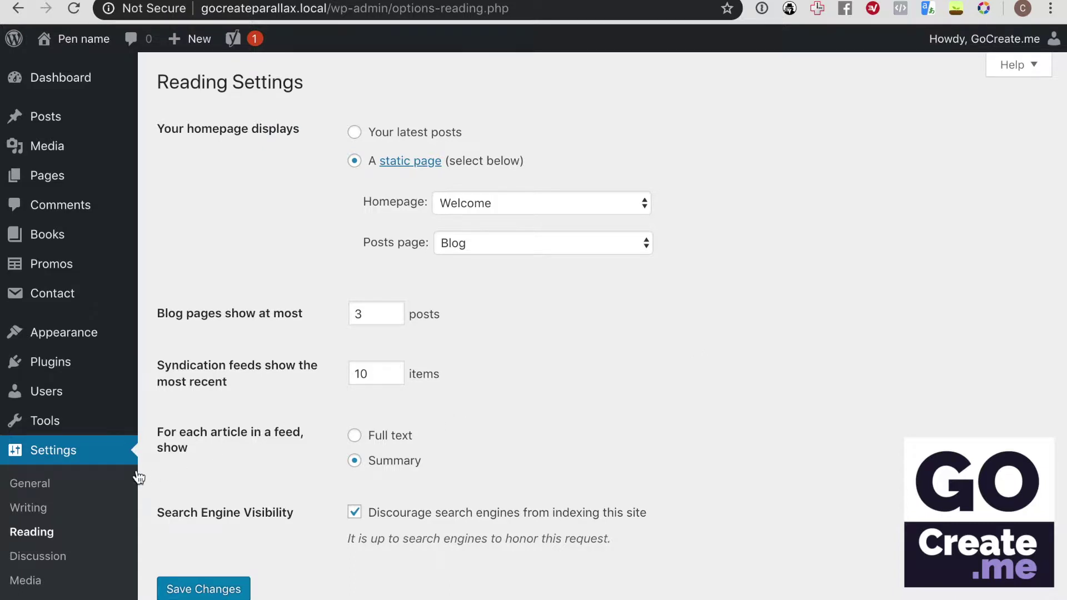
{"action": "scroll", "coordinate": [135, 479], "scroll_direction": "down", "scroll_amount": 3}
Turn off blog notifications and pingbacks, leaving comments on new articles allowed
{"action": "left_click", "coordinate": [58, 472]}
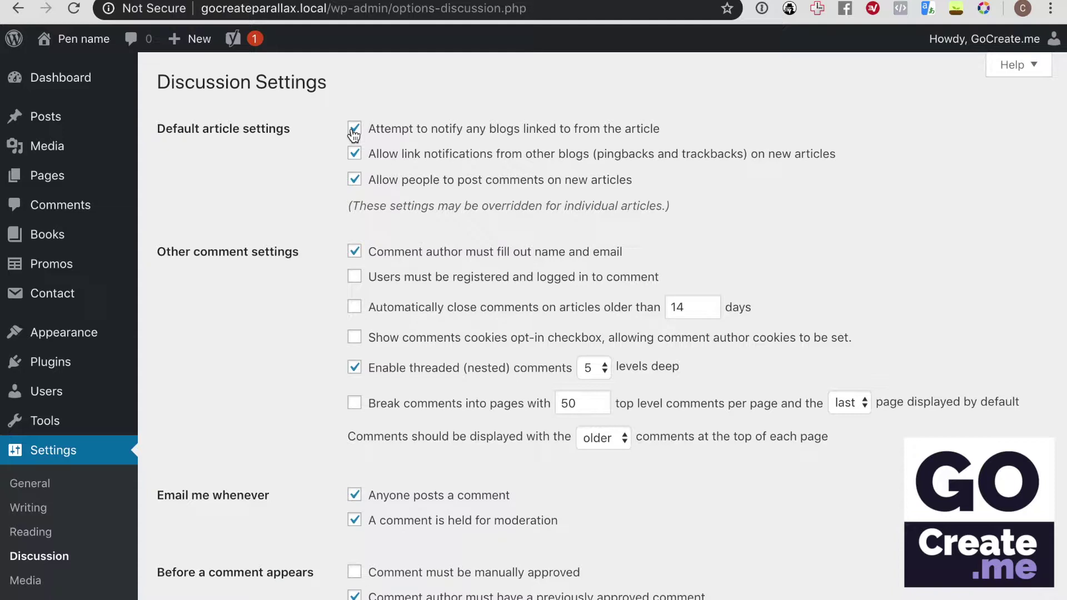
{"action": "left_click", "coordinate": [354, 132]}
{"action": "left_click", "coordinate": [354, 154]}
{"action": "left_click_drag", "start_coordinate": [490, 206], "coordinate": [552, 205]}
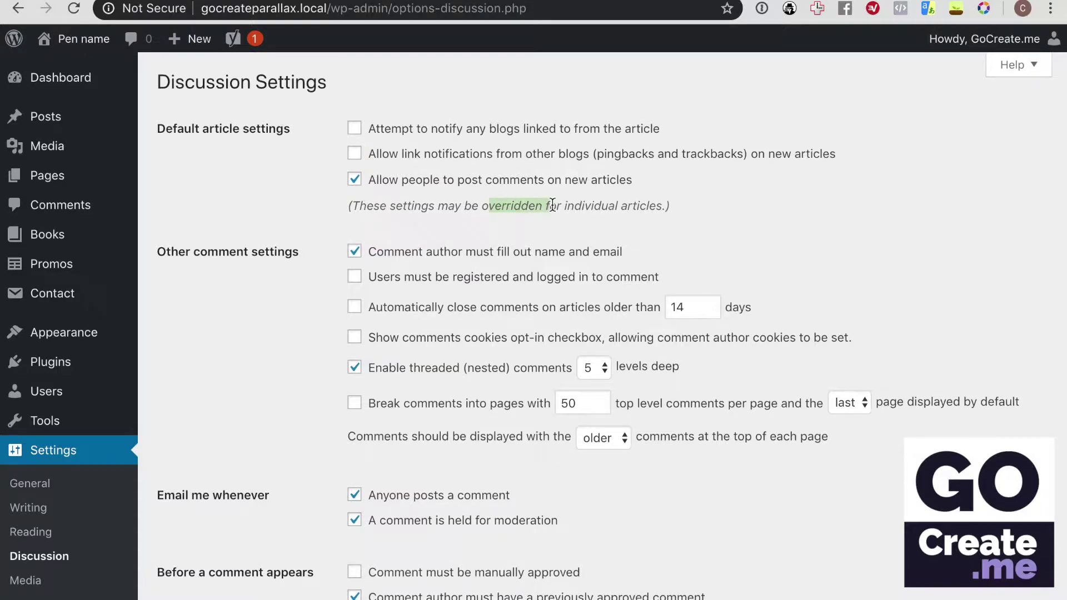
{"action": "left_click", "coordinate": [354, 184]}
{"action": "left_click", "coordinate": [355, 181]}
Require comments to be manually approved and save the Discussion Settings
{"action": "scroll", "coordinate": [375, 286], "scroll_direction": "down", "scroll_amount": 3}
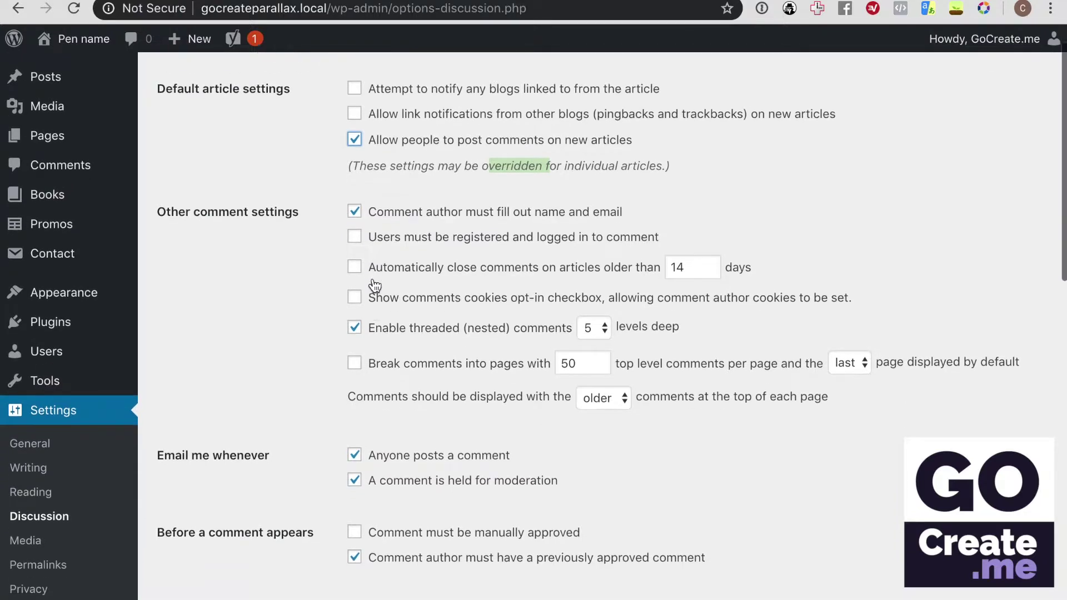
{"action": "scroll", "coordinate": [374, 285], "scroll_direction": "down", "scroll_amount": 5}
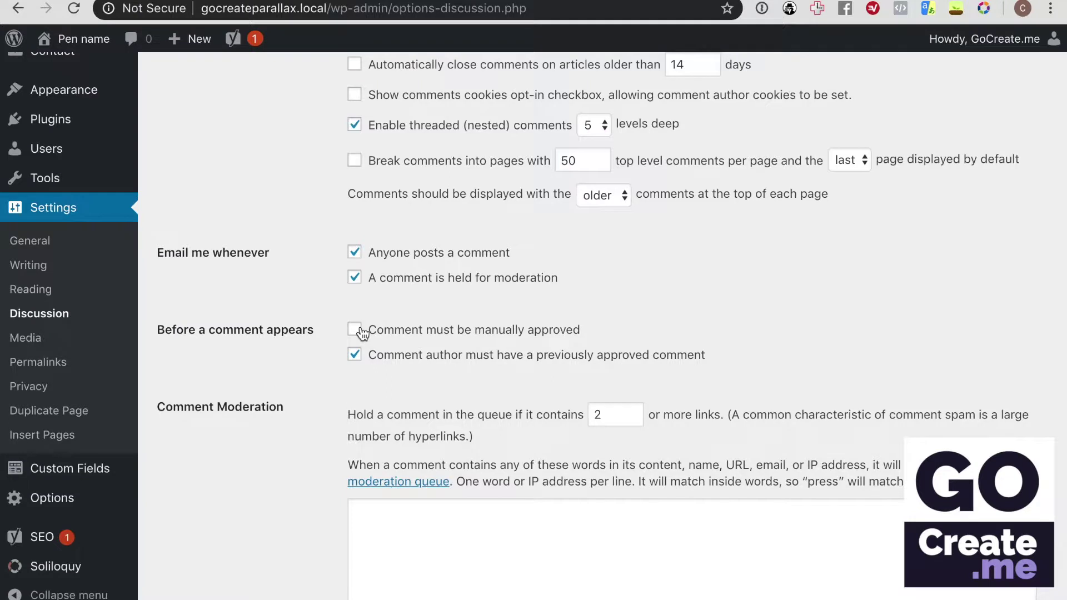
{"action": "left_click", "coordinate": [361, 332]}
{"action": "scroll", "coordinate": [362, 332], "scroll_direction": "down", "scroll_amount": 10}
{"action": "scroll", "coordinate": [362, 327], "scroll_direction": "up", "scroll_amount": 10}
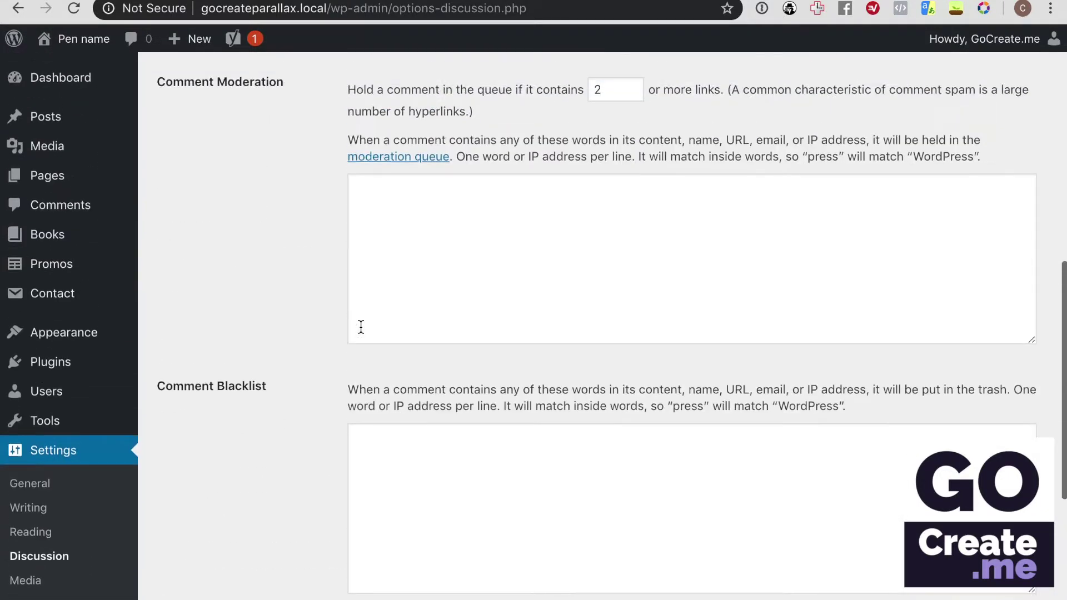
{"action": "scroll", "coordinate": [361, 327], "scroll_direction": "up", "scroll_amount": 3}
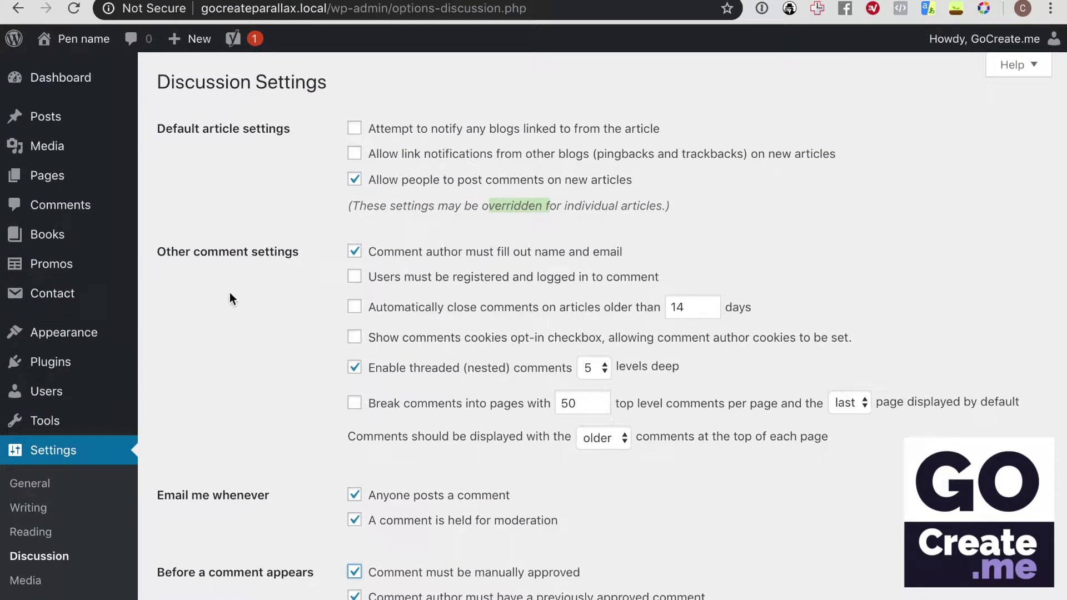
{"action": "scroll", "coordinate": [229, 293], "scroll_direction": "down", "scroll_amount": 12}
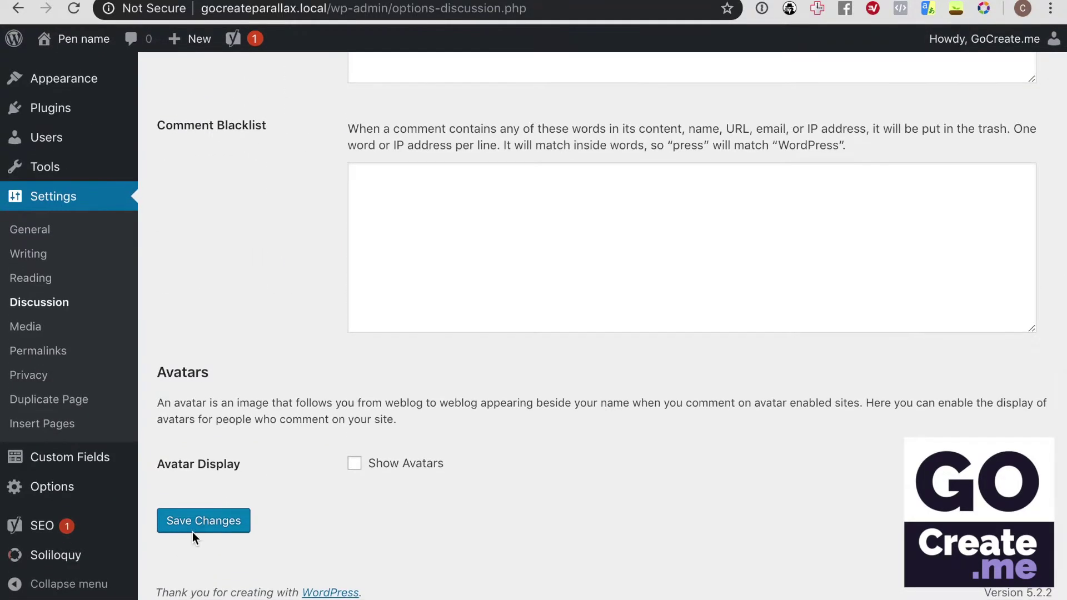
{"action": "left_click", "coordinate": [192, 524]}
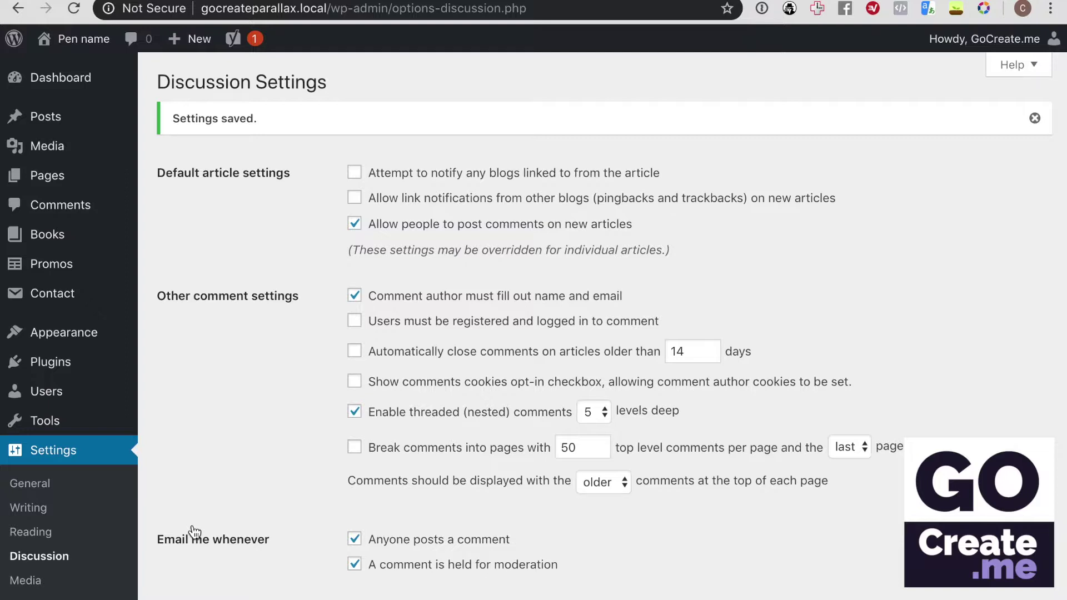
Bulk edit all four posts so comments are set to Do not allow
{"action": "left_click", "coordinate": [48, 128]}
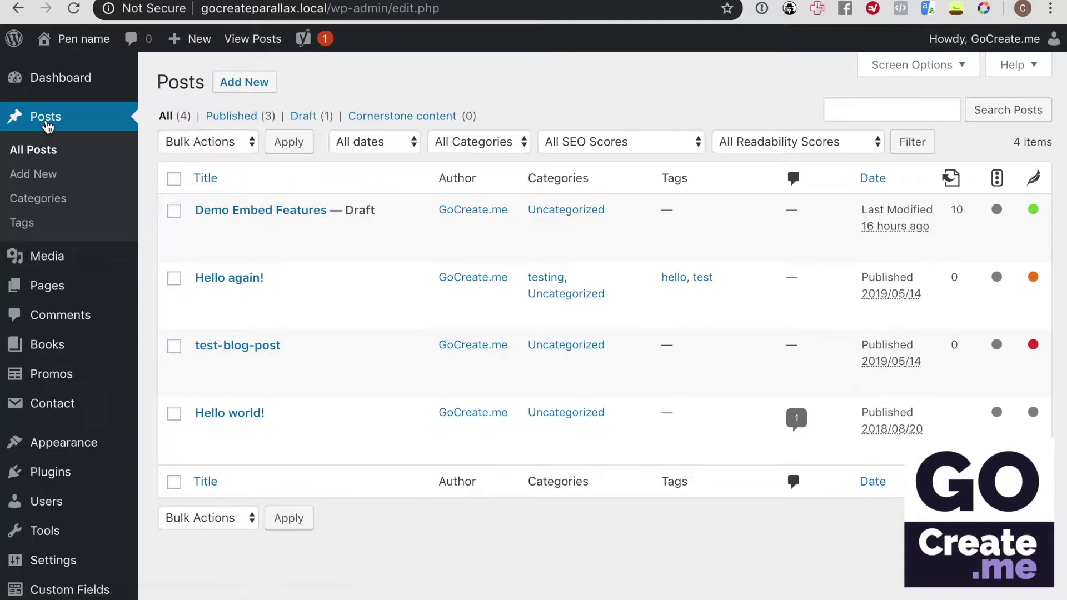
{"action": "left_click", "coordinate": [176, 182]}
{"action": "left_click", "coordinate": [205, 144]}
{"action": "left_click", "coordinate": [205, 160]}
{"action": "left_click", "coordinate": [285, 146]}
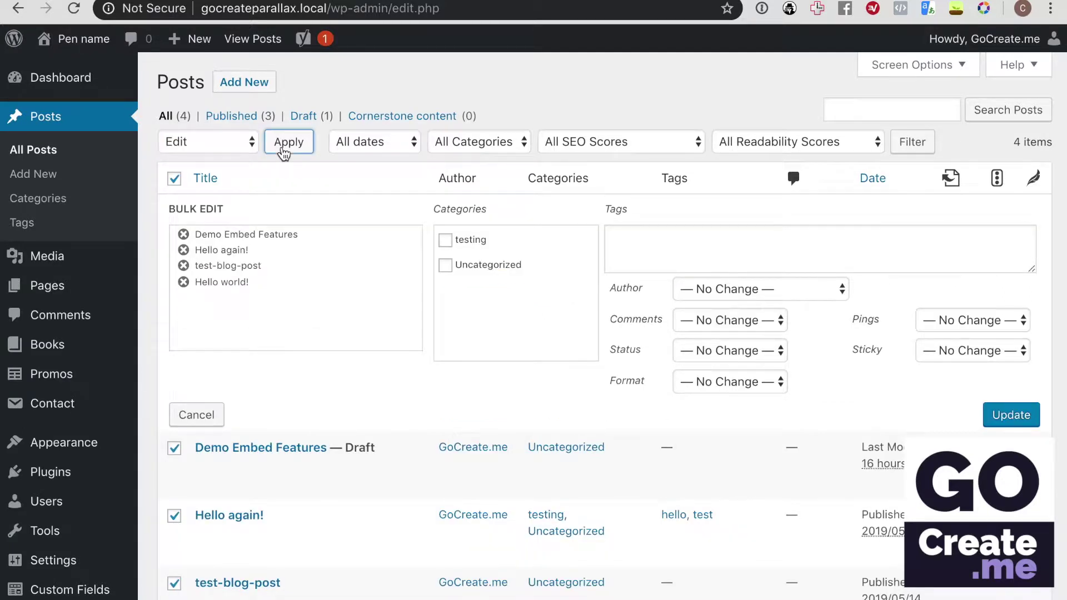
{"action": "left_click", "coordinate": [727, 321]}
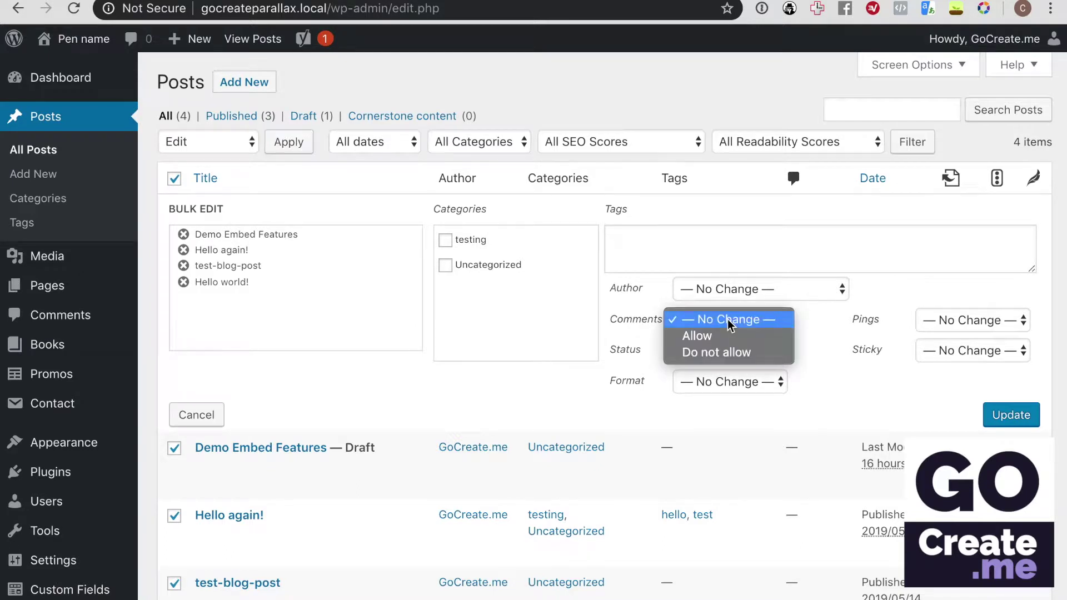
{"action": "left_click", "coordinate": [735, 352]}
{"action": "left_click", "coordinate": [1020, 422]}
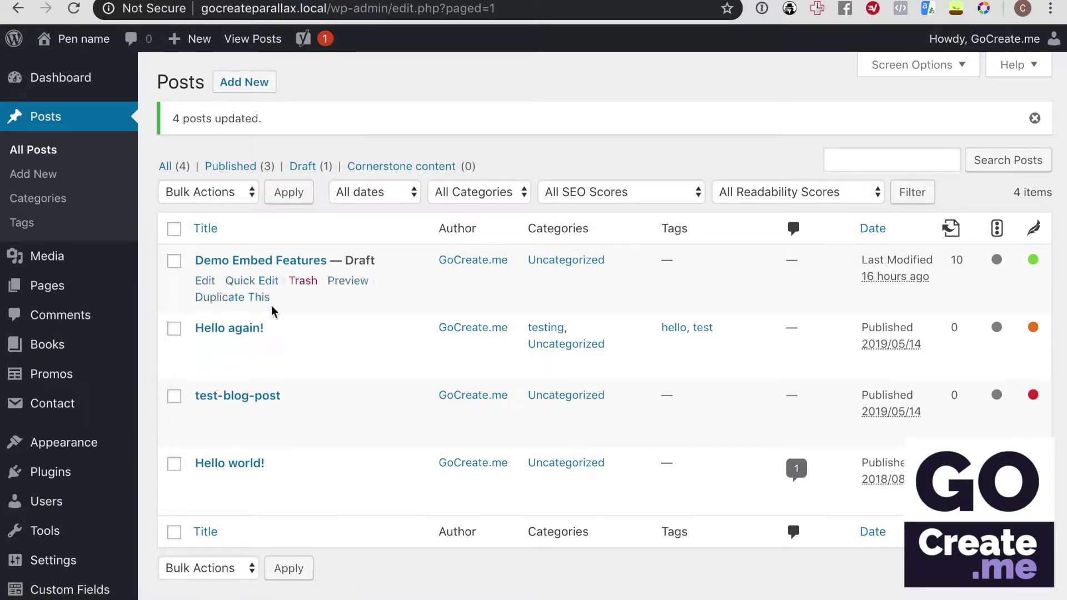
Allow comments on Hello again! via quick edit and adjust the posts-per-page display option
{"action": "left_click", "coordinate": [254, 349]}
{"action": "left_click", "coordinate": [706, 408]}
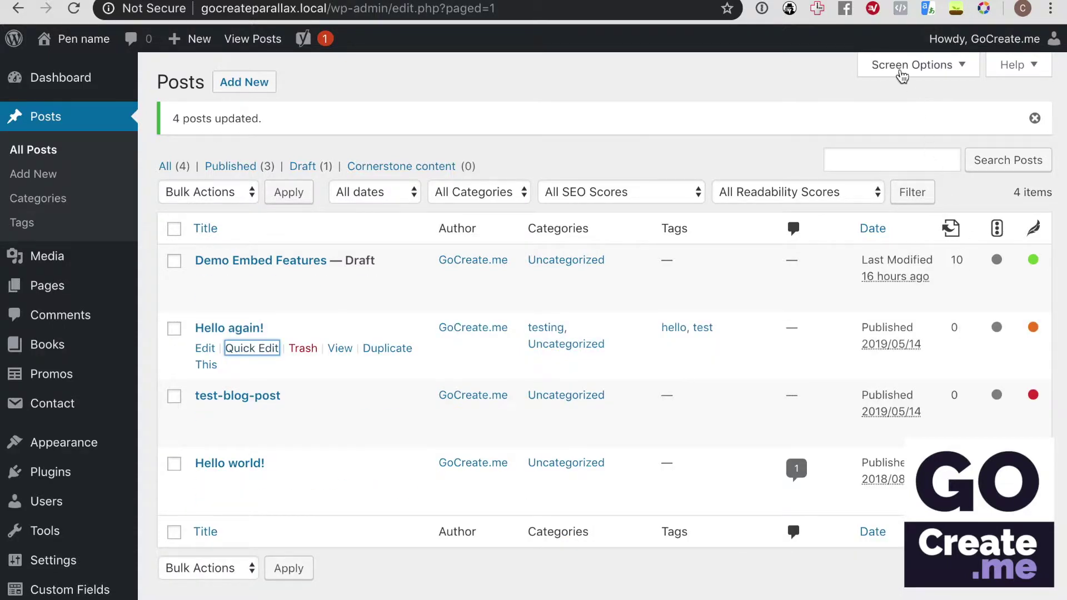
{"action": "left_click", "coordinate": [902, 75]}
{"action": "left_click", "coordinate": [336, 181]}
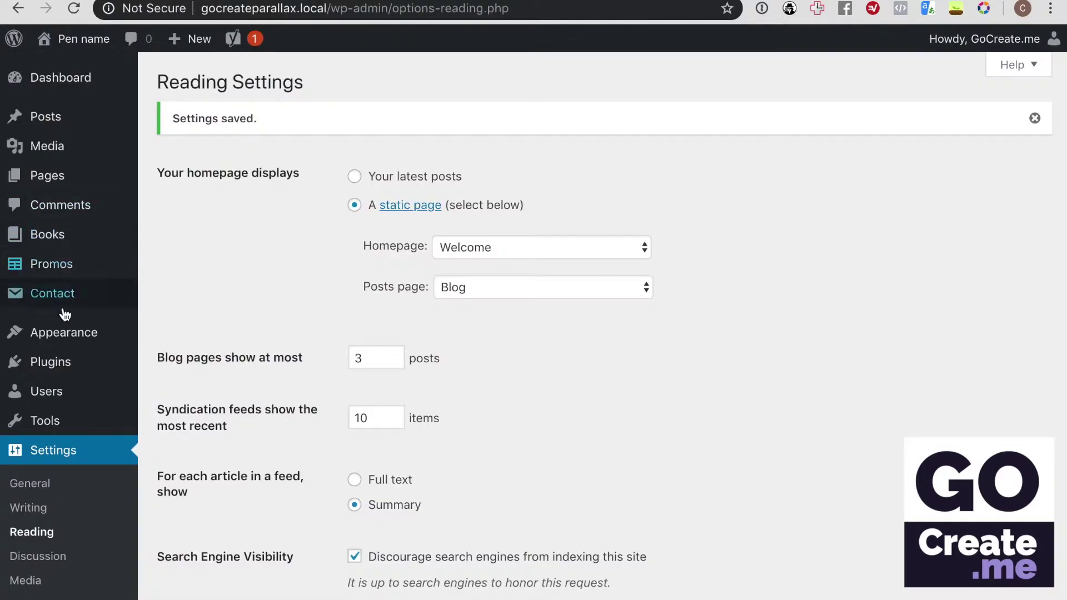
Select the Main menu for editing in the Menus editor
{"action": "mouse_move", "coordinate": [132, 342]}
{"action": "left_click", "coordinate": [183, 408]}
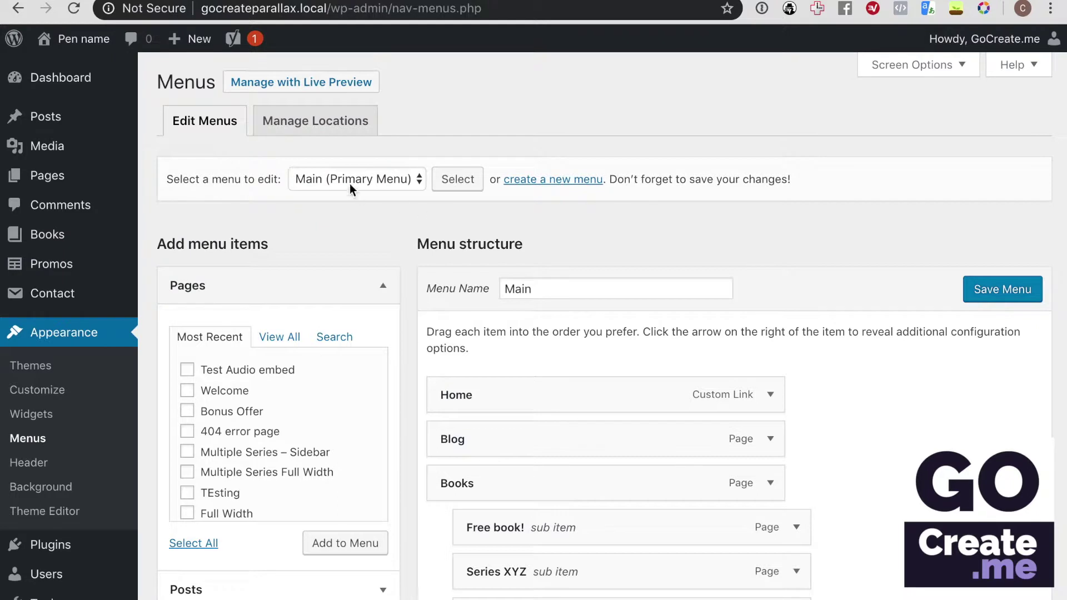
{"action": "left_click", "coordinate": [391, 179]}
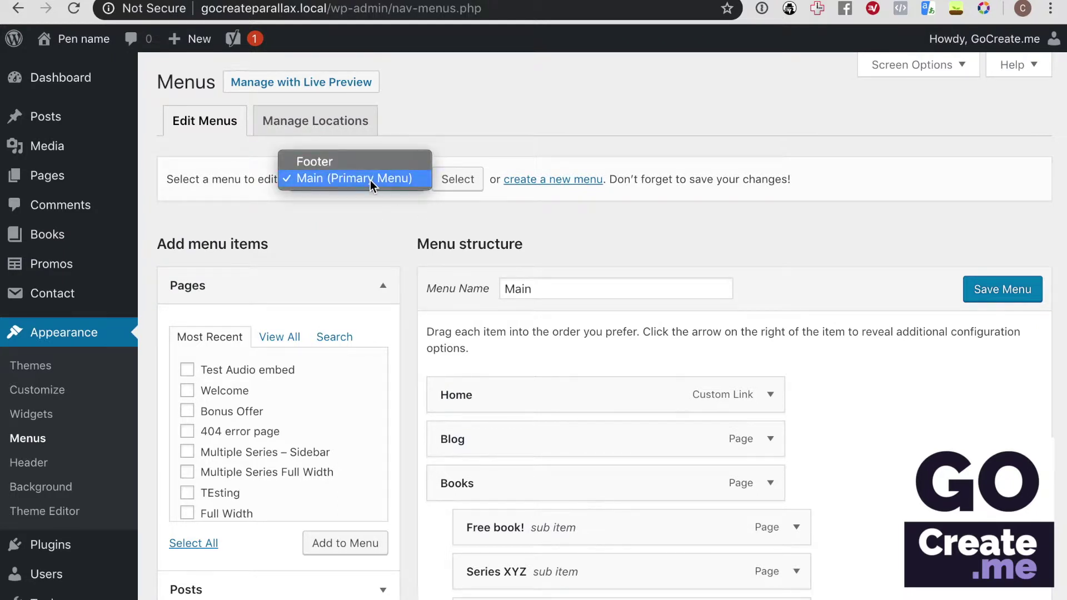
{"action": "left_click", "coordinate": [351, 205]}
{"action": "scroll", "coordinate": [405, 232], "scroll_direction": "down", "scroll_amount": 3}
Add the Blog page to the menu, move it up, then remove the duplicate Blog item
{"action": "left_click", "coordinate": [340, 263]}
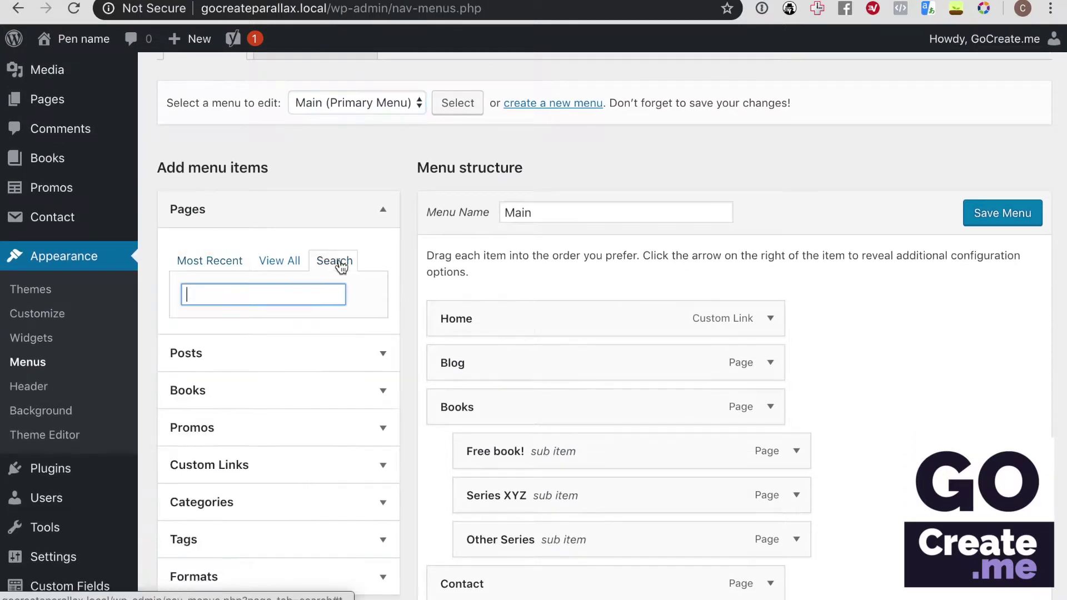
{"action": "type", "text": "blog"}
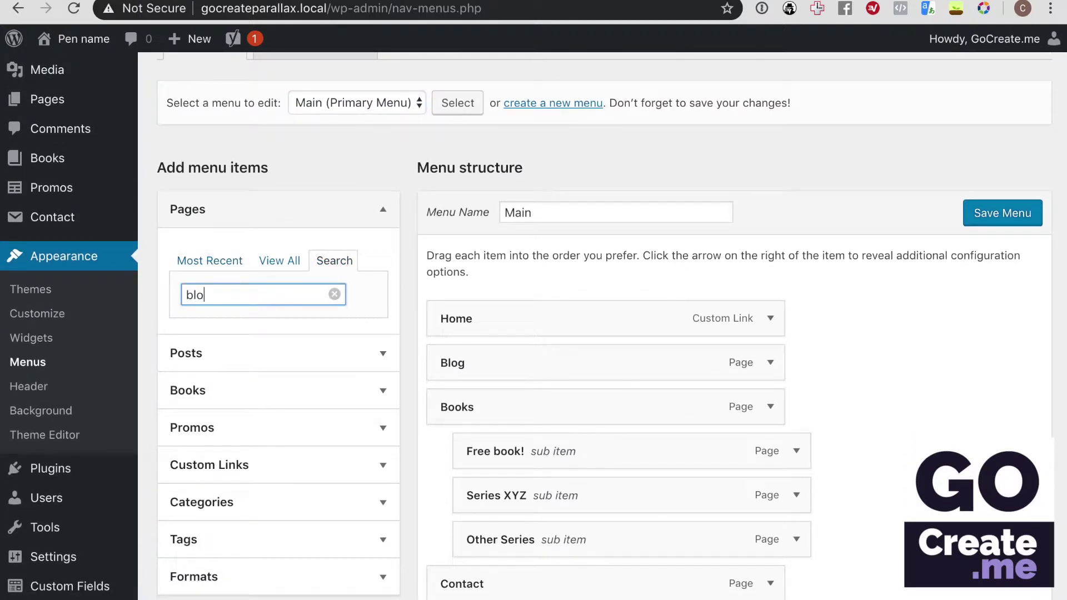
{"action": "left_click", "coordinate": [221, 334]}
{"action": "left_click", "coordinate": [336, 370]}
{"action": "scroll", "coordinate": [563, 318], "scroll_direction": "down", "scroll_amount": 3}
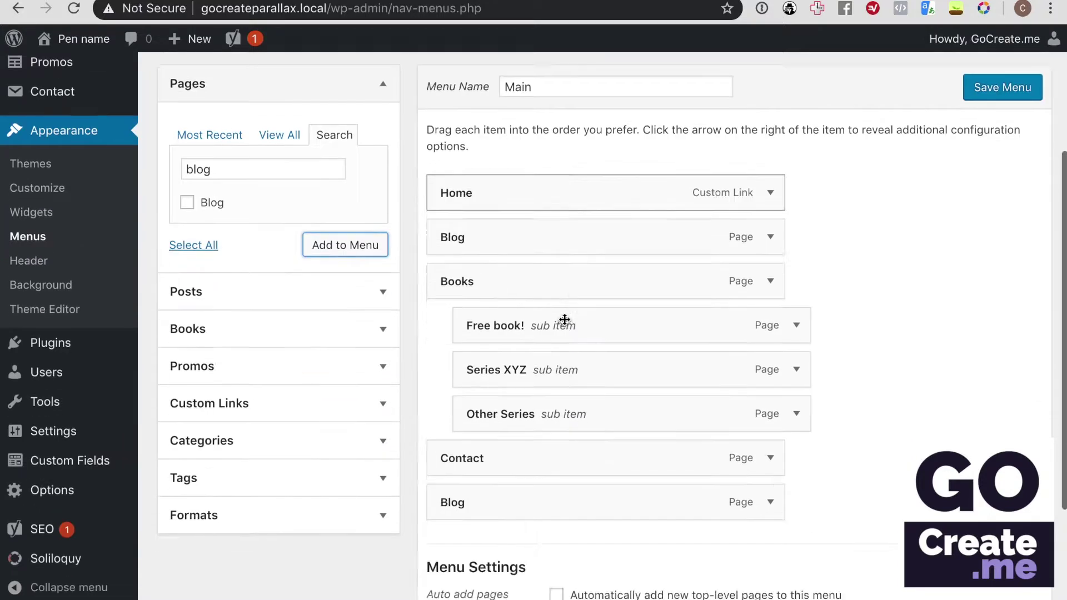
{"action": "scroll", "coordinate": [565, 320], "scroll_direction": "down", "scroll_amount": 2}
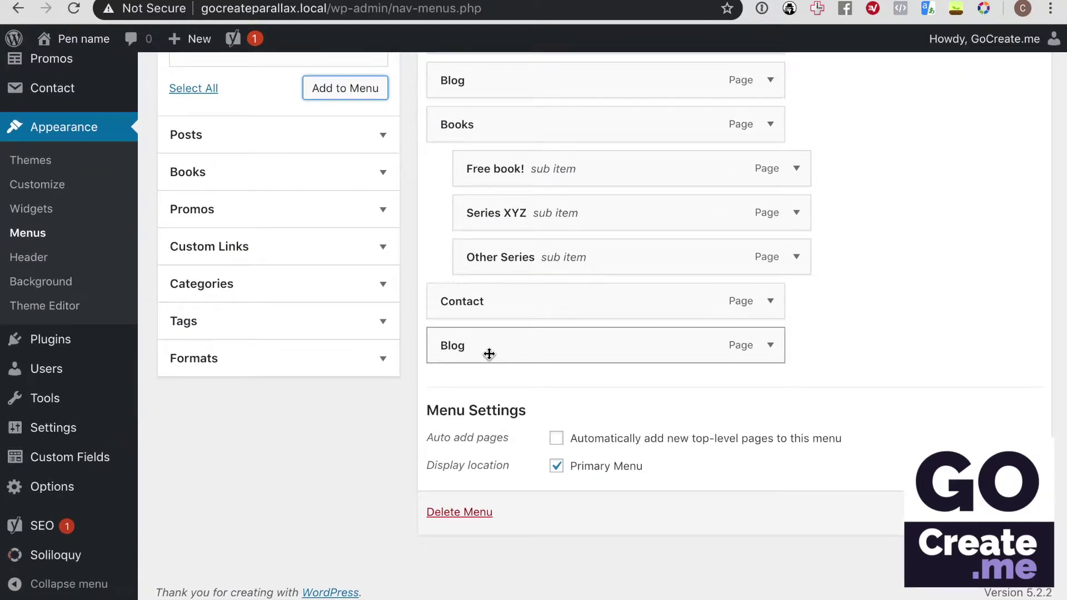
{"action": "left_click_drag", "start_coordinate": [489, 354], "coordinate": [738, 157]}
{"action": "left_click", "coordinate": [771, 168]}
{"action": "left_click", "coordinate": [468, 399]}
Rename the remaining Blog item's navigation label to 'News' and save the menu
{"action": "left_click", "coordinate": [771, 124]}
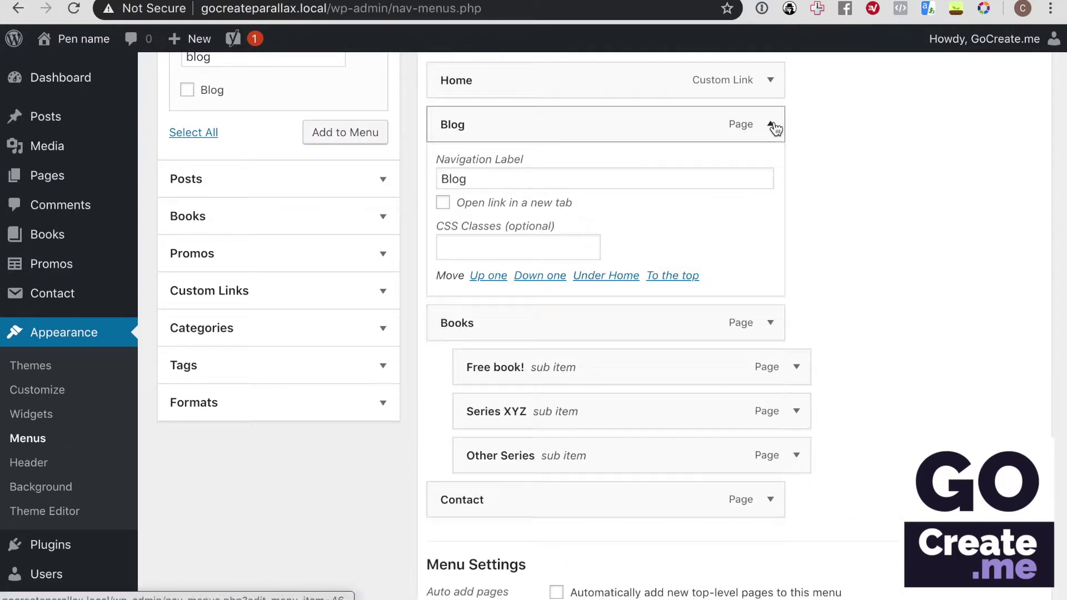
{"action": "double_click", "coordinate": [504, 184]}
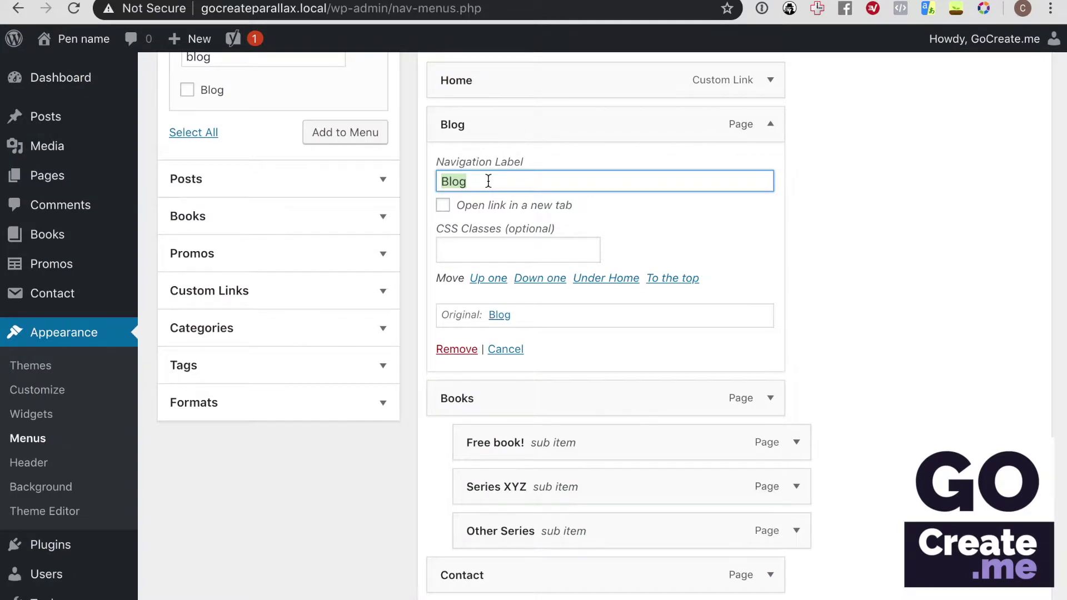
{"action": "type", "text": "News"}
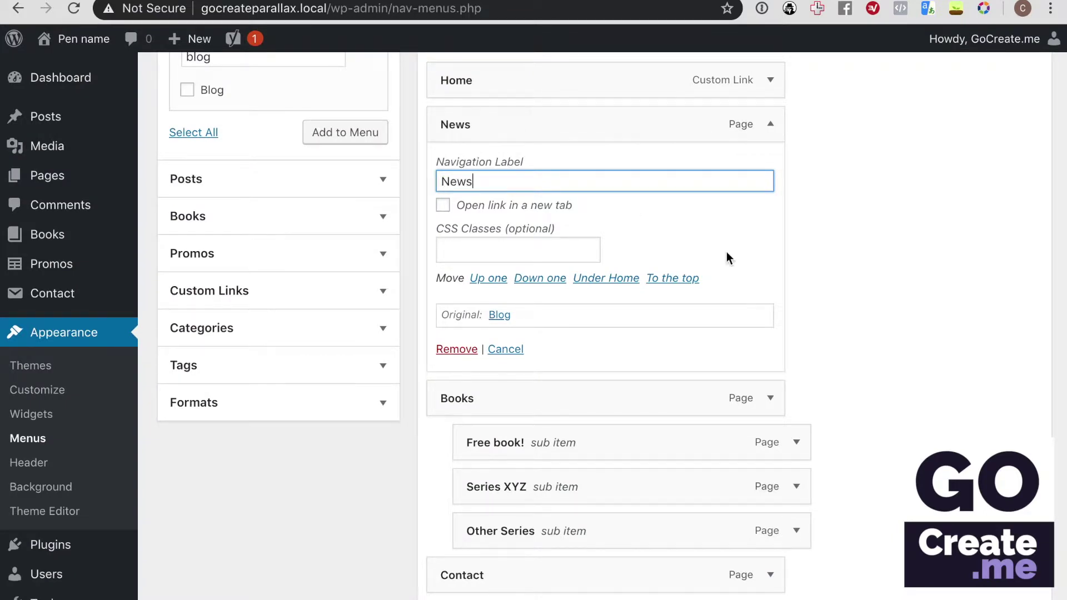
{"action": "scroll", "coordinate": [753, 281], "scroll_direction": "up", "scroll_amount": 4}
{"action": "scroll", "coordinate": [749, 278], "scroll_direction": "up", "scroll_amount": 2}
{"action": "left_click", "coordinate": [998, 294]}
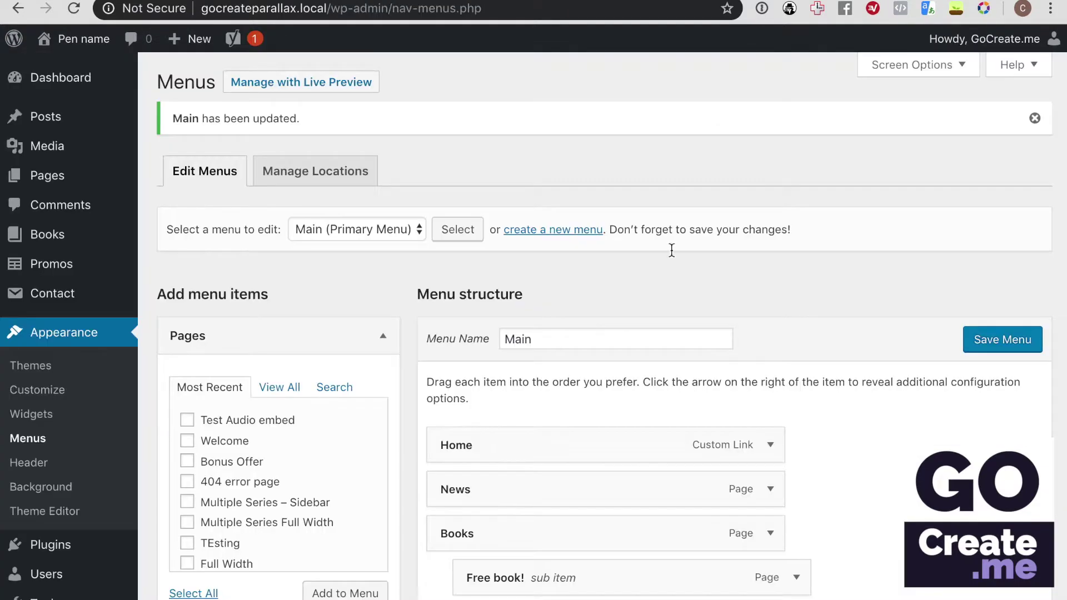
Change the News item's navigation label back to 'Blog' and save the menu
{"action": "scroll", "coordinate": [644, 375], "scroll_direction": "down", "scroll_amount": 1}
{"action": "left_click", "coordinate": [769, 457]}
{"action": "double_click", "coordinate": [531, 510]}
{"action": "type", "text": "Blog"}
{"action": "left_click", "coordinate": [1010, 310]}
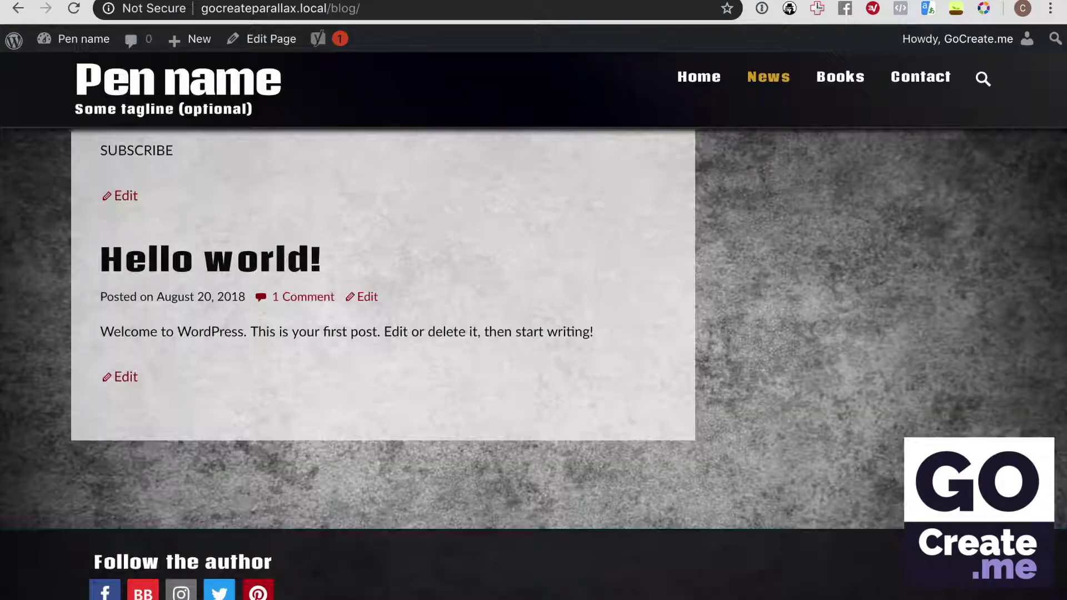
Refresh the live blog page to confirm the navigation shows Blog
{"action": "key", "text": "super+r"}
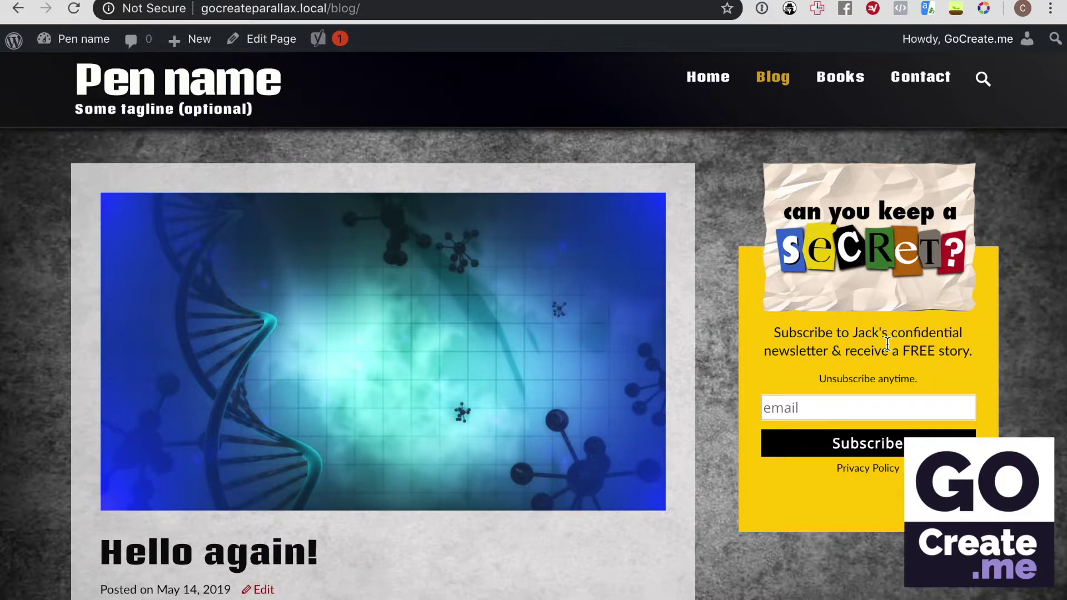
{"action": "scroll", "coordinate": [625, 223], "scroll_direction": "down", "scroll_amount": 2}
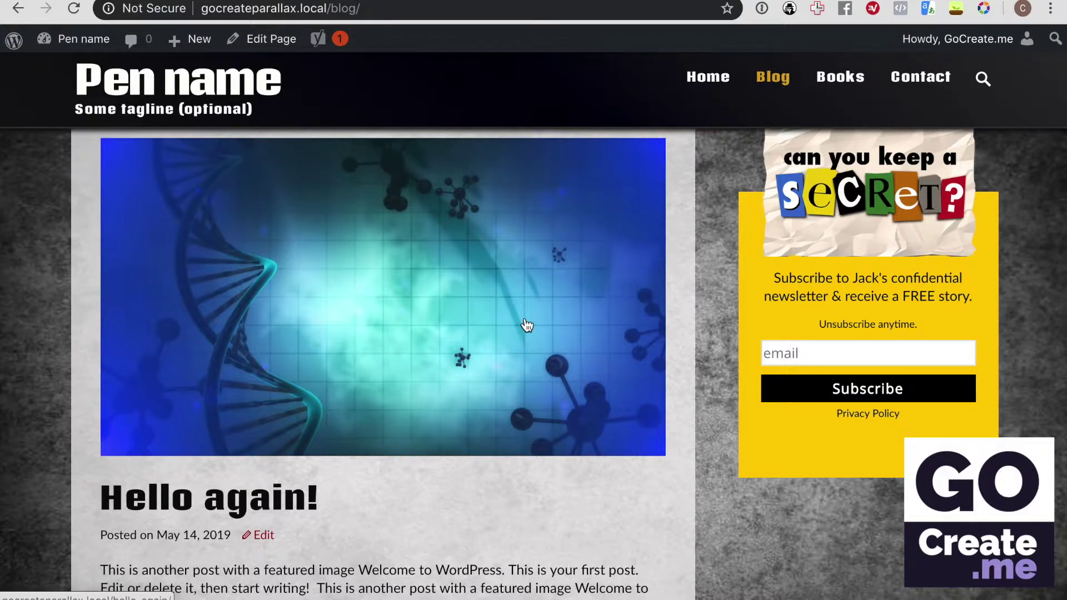
{"action": "mouse_move", "coordinate": [273, 56]}
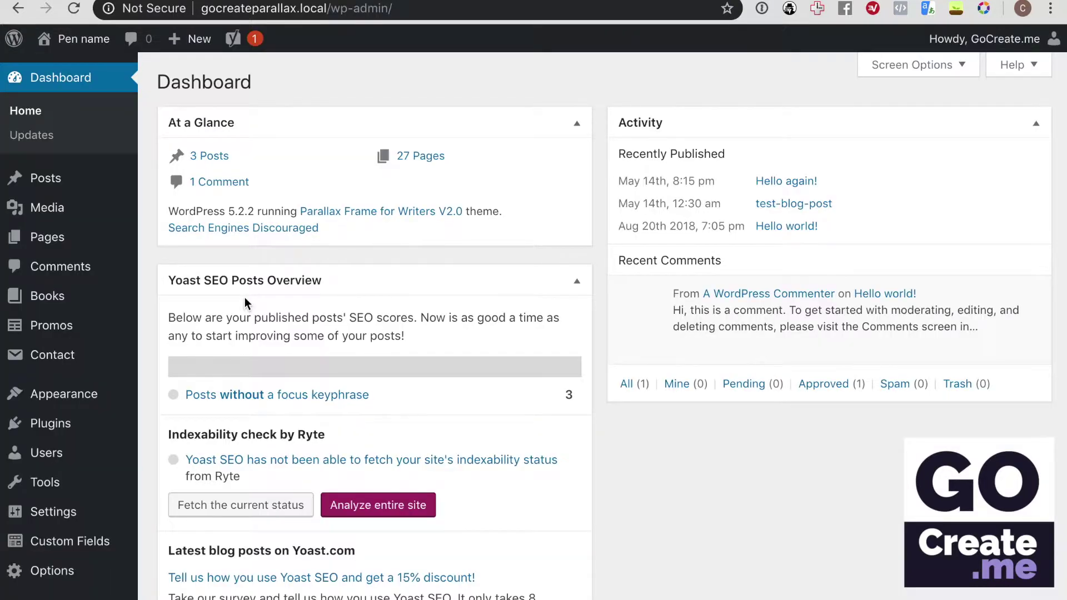
In the Posts list, quick-edit Hello again!, then test-blog-post to view its categories and tags
{"action": "mouse_move", "coordinate": [53, 291]}
{"action": "left_click", "coordinate": [47, 182]}
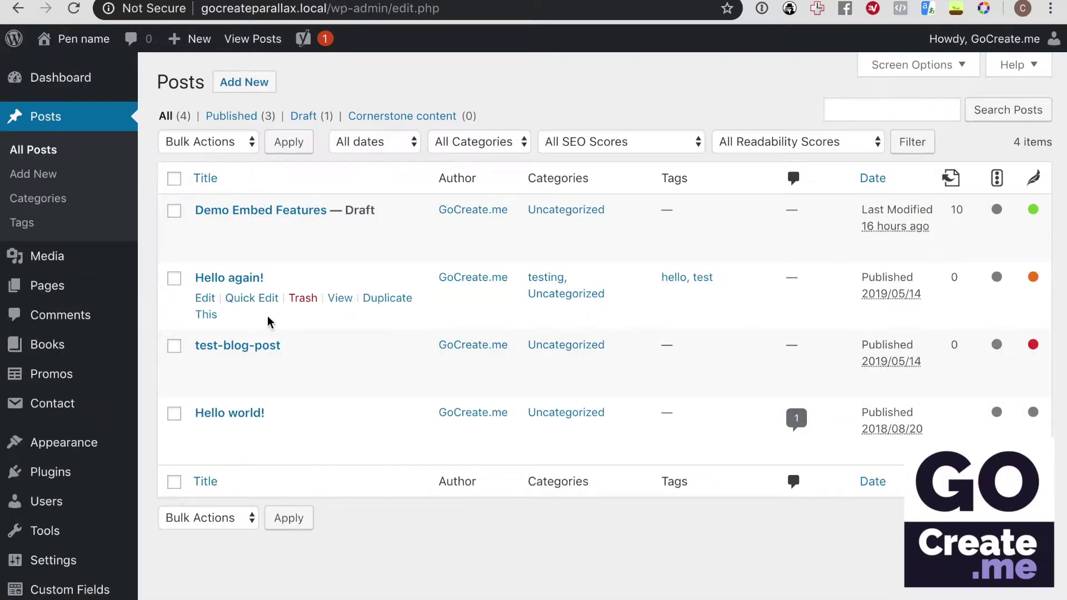
{"action": "left_click", "coordinate": [259, 298]}
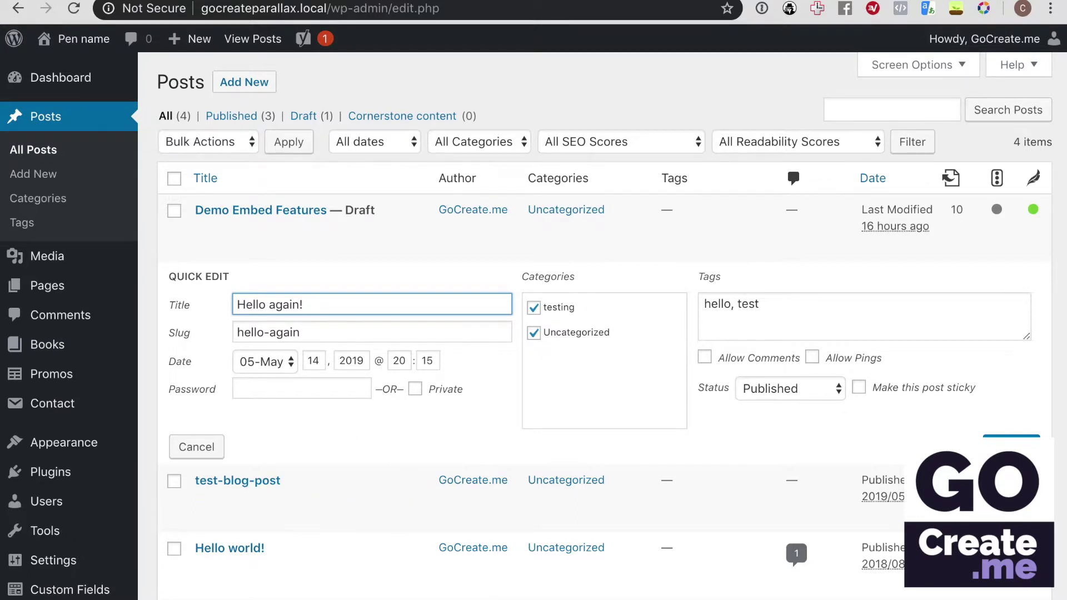
{"action": "left_click", "coordinate": [244, 504]}
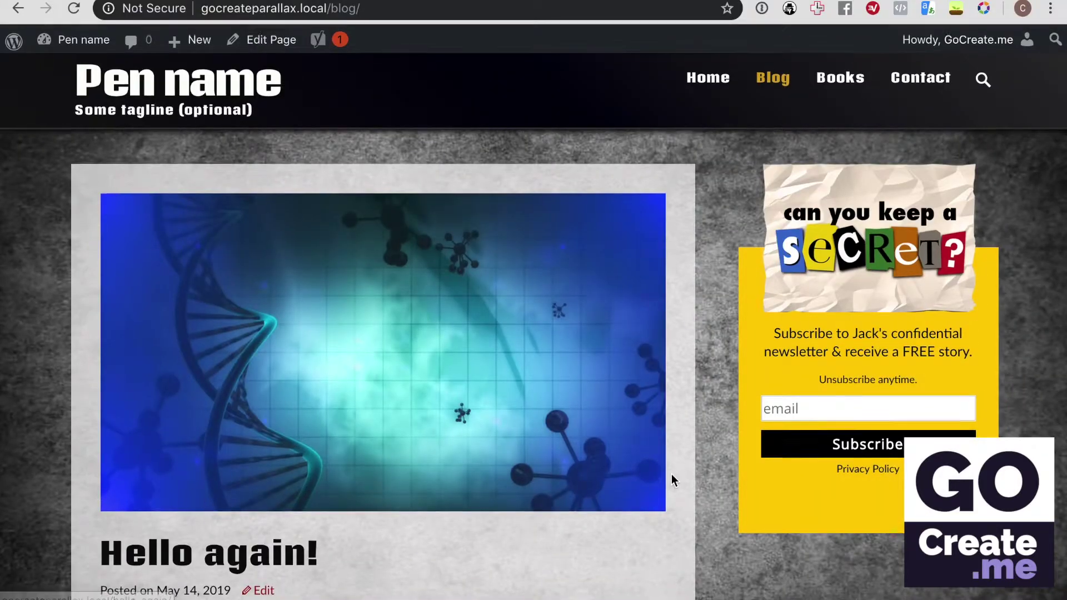
Open the Hello again! post's own page from the blog list and scroll through its body
{"action": "scroll", "coordinate": [672, 475], "scroll_direction": "down", "scroll_amount": 3}
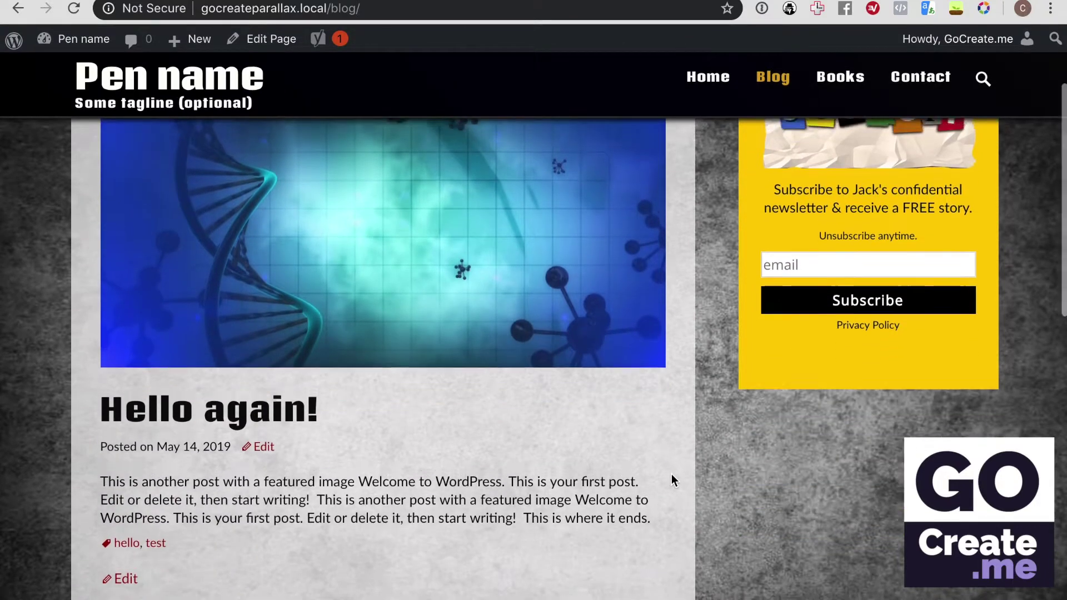
{"action": "scroll", "coordinate": [671, 475], "scroll_direction": "up", "scroll_amount": 2}
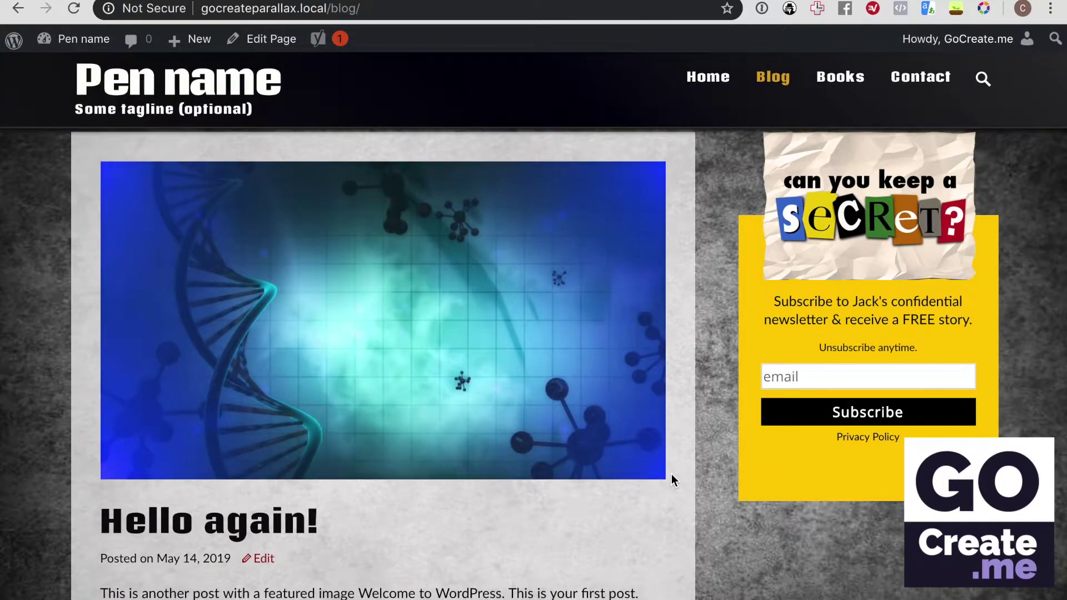
{"action": "scroll", "coordinate": [673, 445], "scroll_direction": "up", "scroll_amount": 1}
{"action": "scroll", "coordinate": [676, 436], "scroll_direction": "down", "scroll_amount": 3}
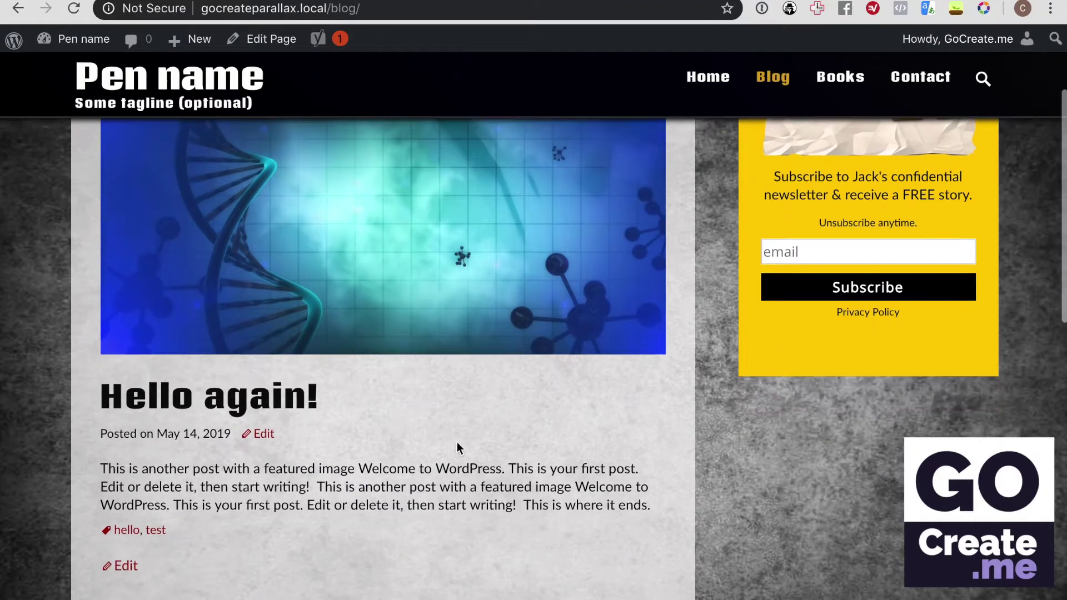
{"action": "left_click", "coordinate": [267, 385]}
{"action": "scroll", "coordinate": [383, 325], "scroll_direction": "down", "scroll_amount": 3}
{"action": "scroll", "coordinate": [384, 325], "scroll_direction": "down", "scroll_amount": 1}
Edit Hello again! and expand its Yoast SEO panel to the Social settings
{"action": "left_click", "coordinate": [262, 384]}
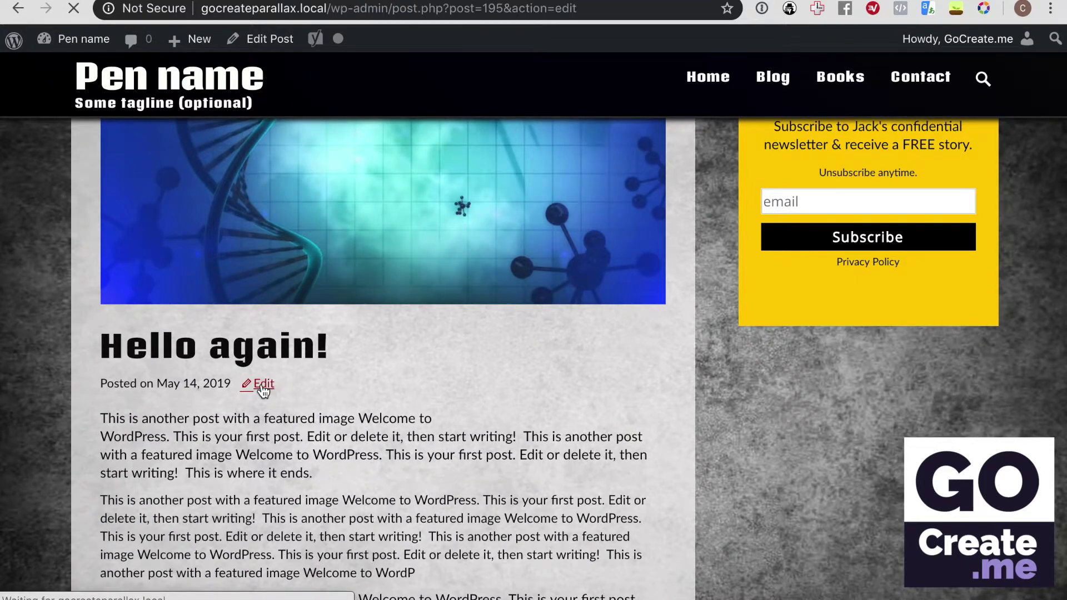
{"action": "scroll", "coordinate": [770, 363], "scroll_direction": "down", "scroll_amount": 8}
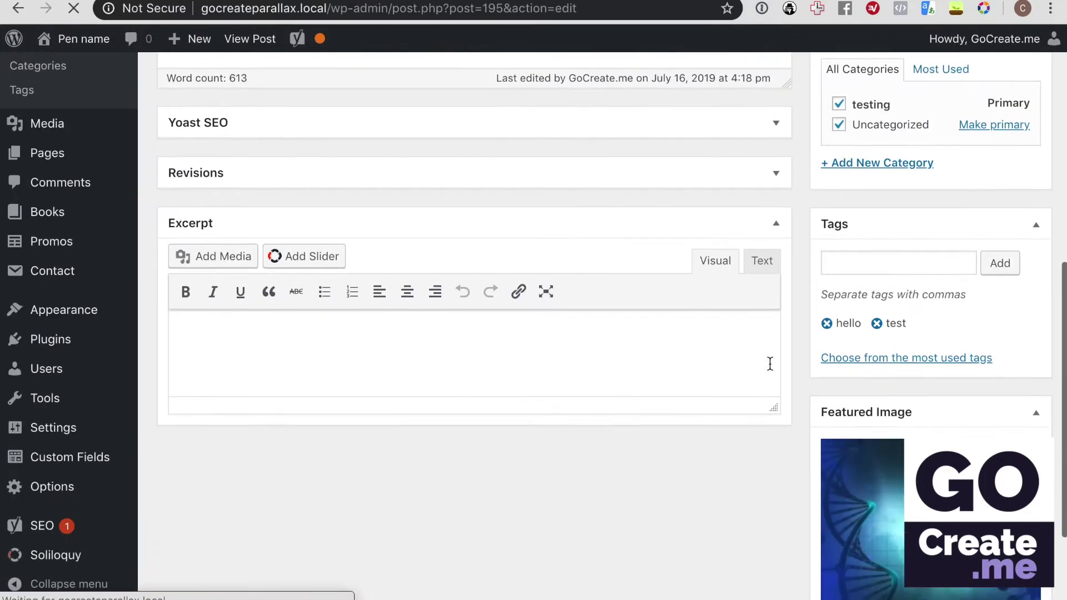
{"action": "scroll", "coordinate": [770, 363], "scroll_direction": "down", "scroll_amount": 2}
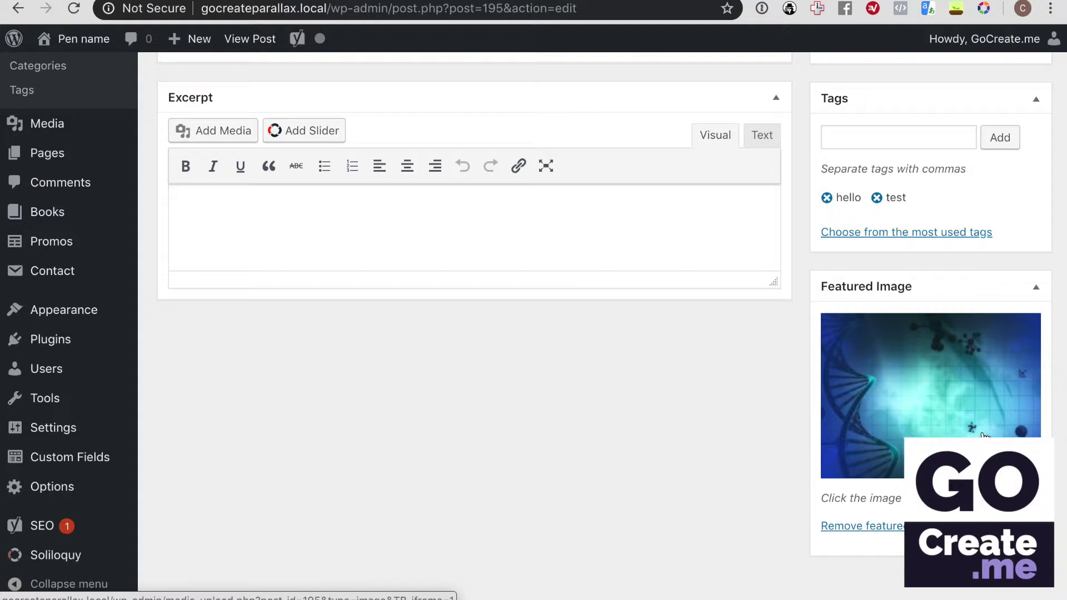
{"action": "scroll", "coordinate": [981, 437], "scroll_direction": "up", "scroll_amount": 8}
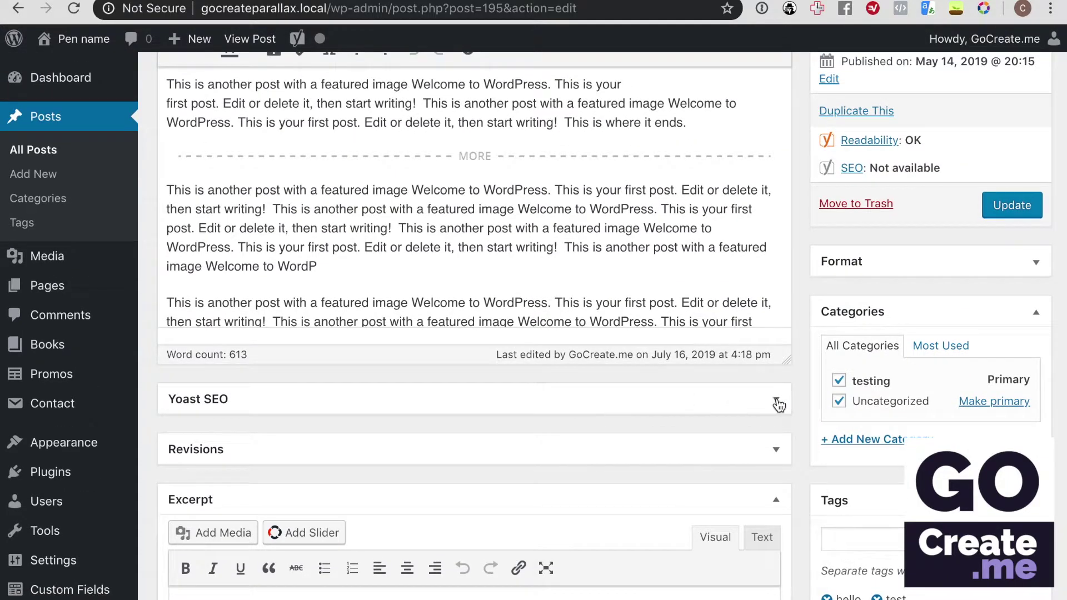
{"action": "left_click", "coordinate": [776, 399]}
{"action": "scroll", "coordinate": [449, 293], "scroll_direction": "down", "scroll_amount": 3}
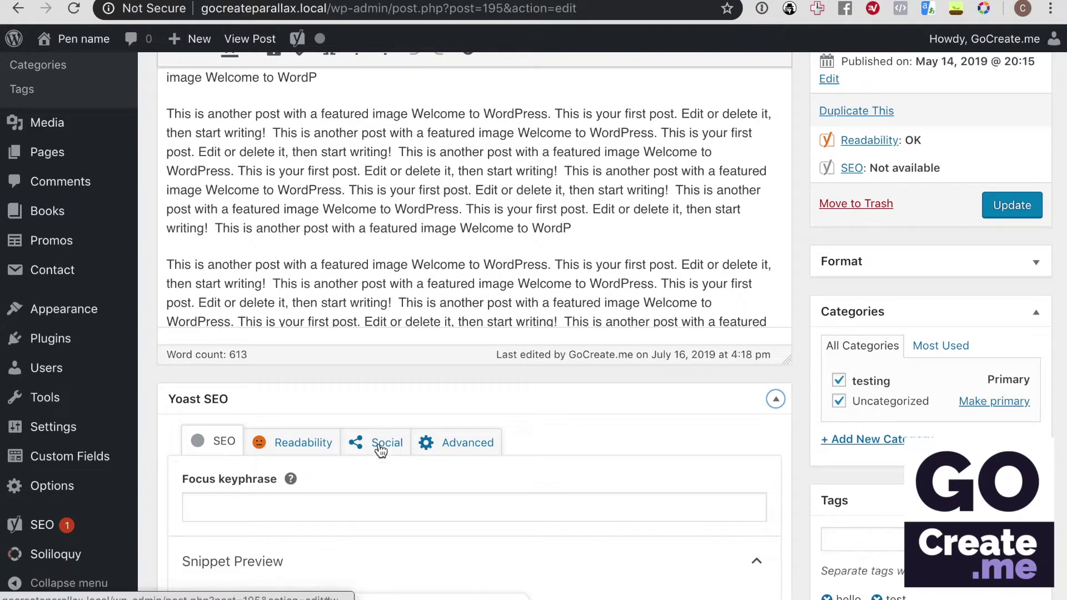
{"action": "left_click", "coordinate": [383, 442]}
{"action": "scroll", "coordinate": [616, 428], "scroll_direction": "down", "scroll_amount": 4}
{"action": "scroll", "coordinate": [615, 430], "scroll_direction": "down", "scroll_amount": 5}
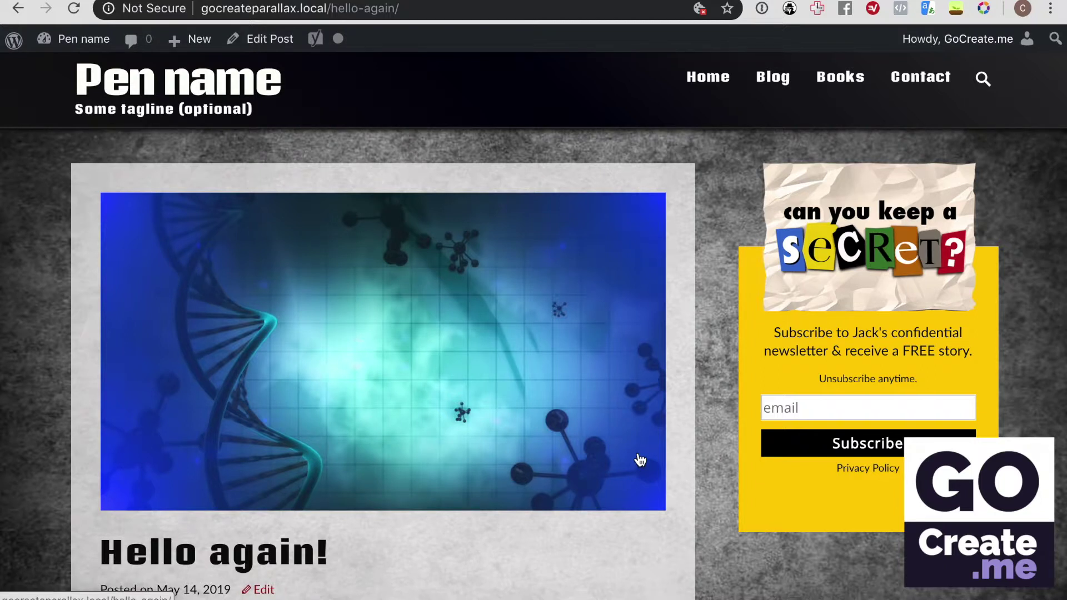
{"action": "scroll", "coordinate": [620, 436], "scroll_direction": "down", "scroll_amount": 2}
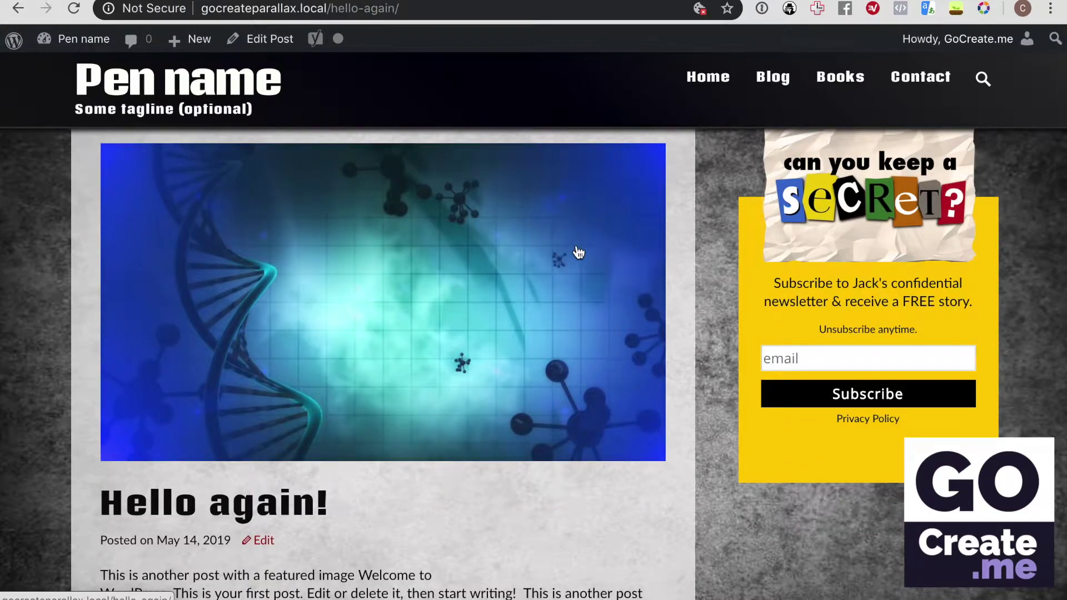
{"action": "scroll", "coordinate": [579, 253], "scroll_direction": "down", "scroll_amount": 8}
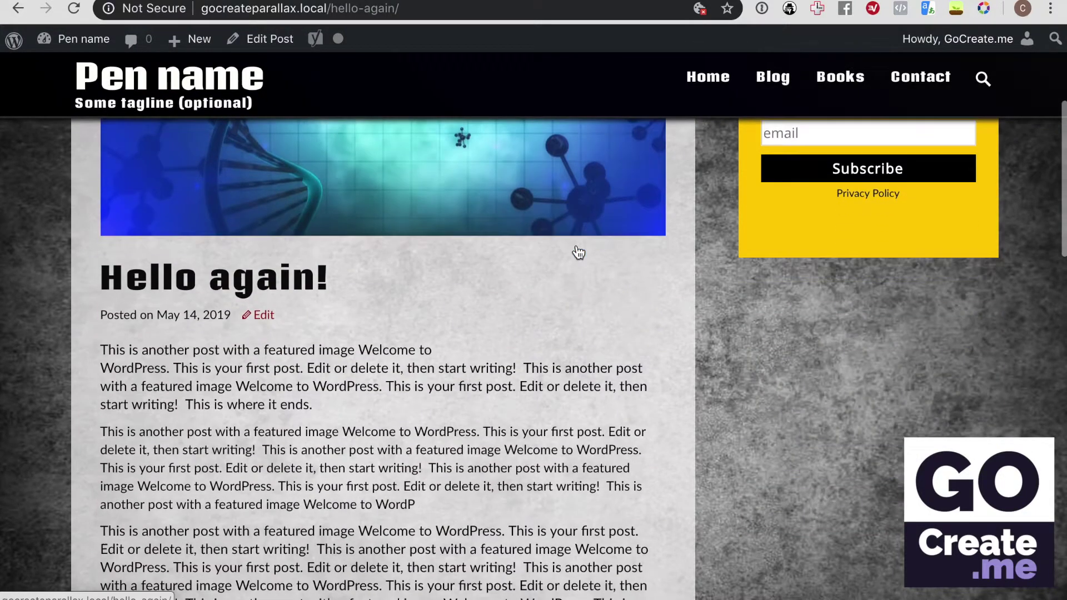
{"action": "scroll", "coordinate": [592, 413], "scroll_direction": "down", "scroll_amount": 12}
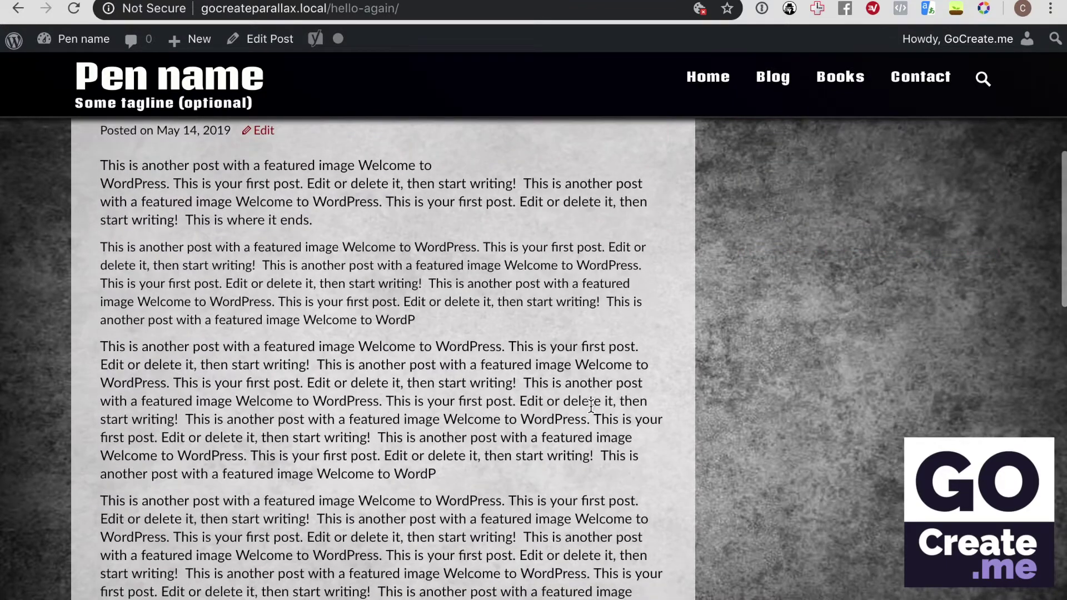
{"action": "scroll", "coordinate": [591, 407], "scroll_direction": "up", "scroll_amount": 15}
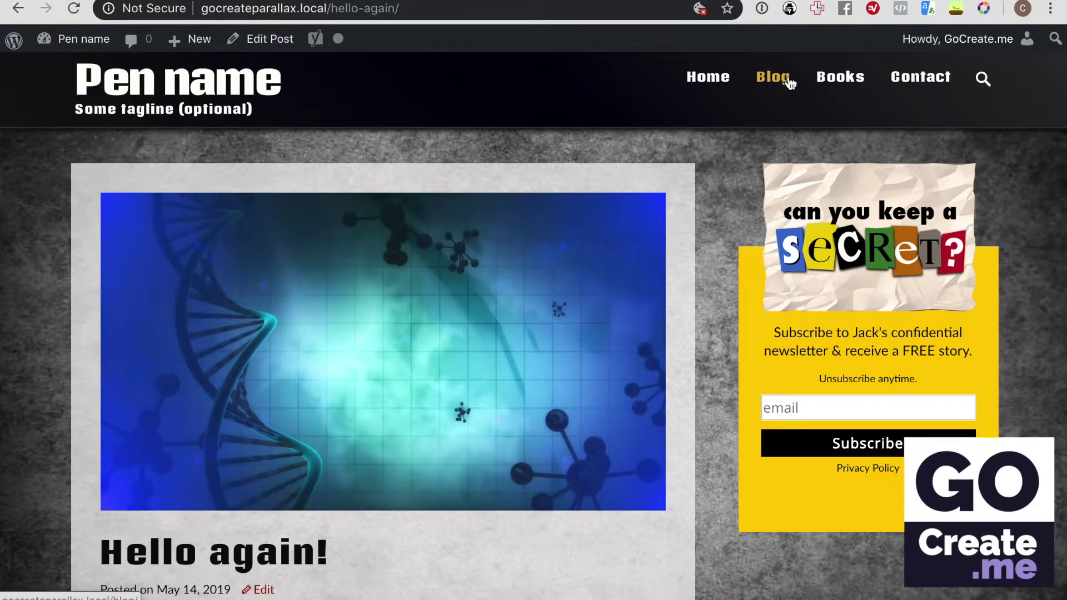
{"action": "left_click", "coordinate": [789, 79]}
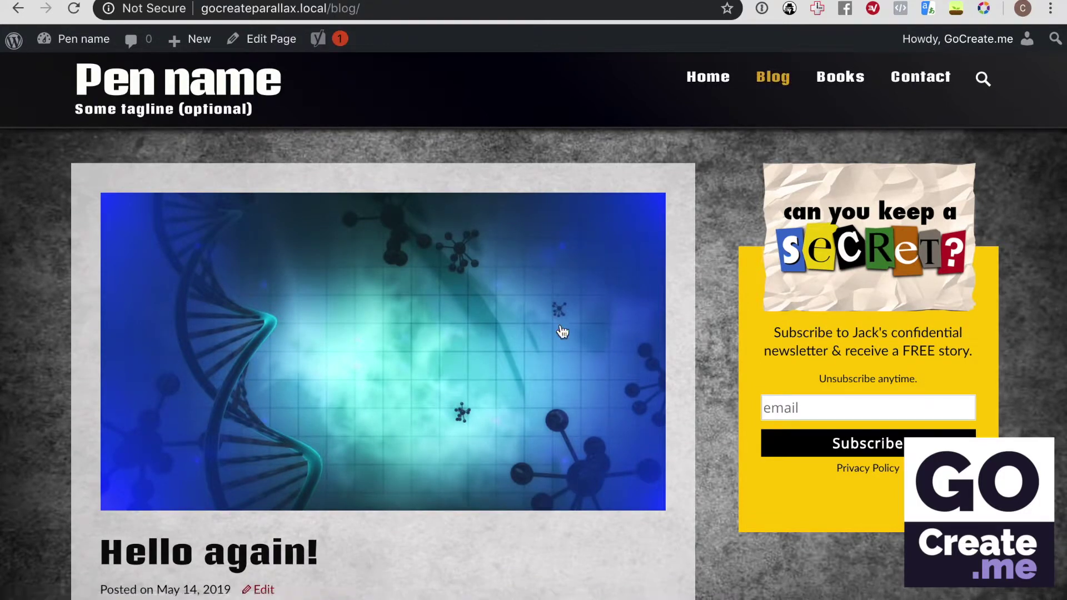
{"action": "scroll", "coordinate": [563, 332], "scroll_direction": "down", "scroll_amount": 3}
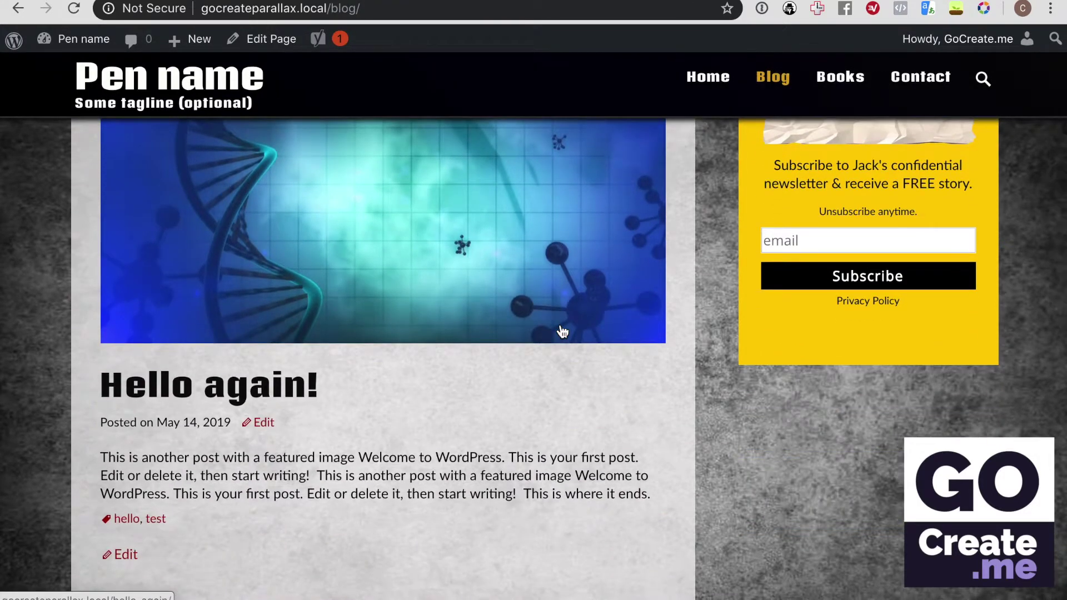
{"action": "scroll", "coordinate": [562, 332], "scroll_direction": "down", "scroll_amount": 3}
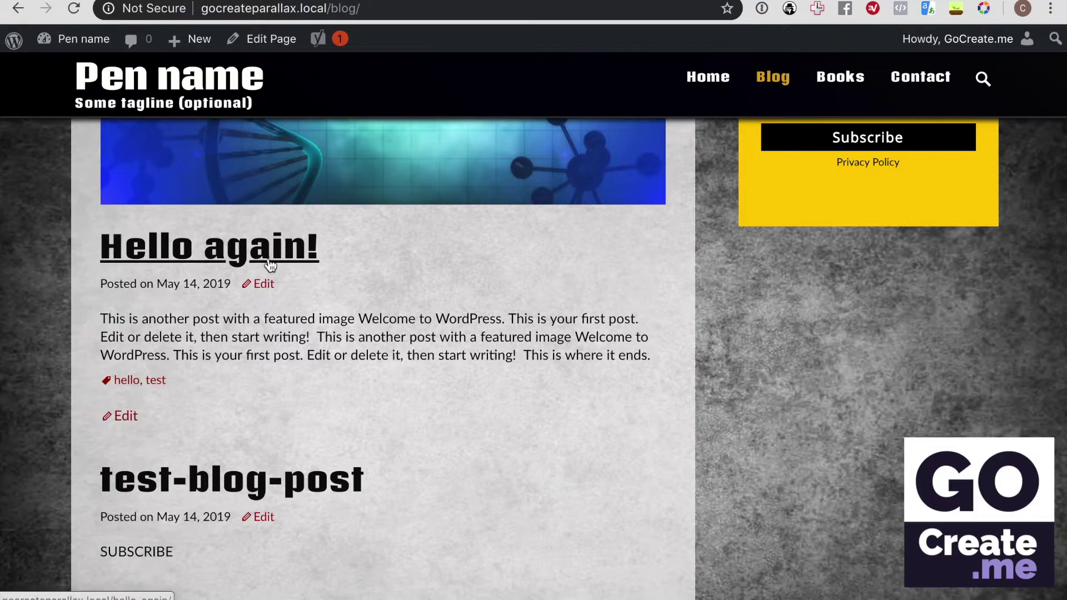
{"action": "mouse_move", "coordinate": [67, 42]}
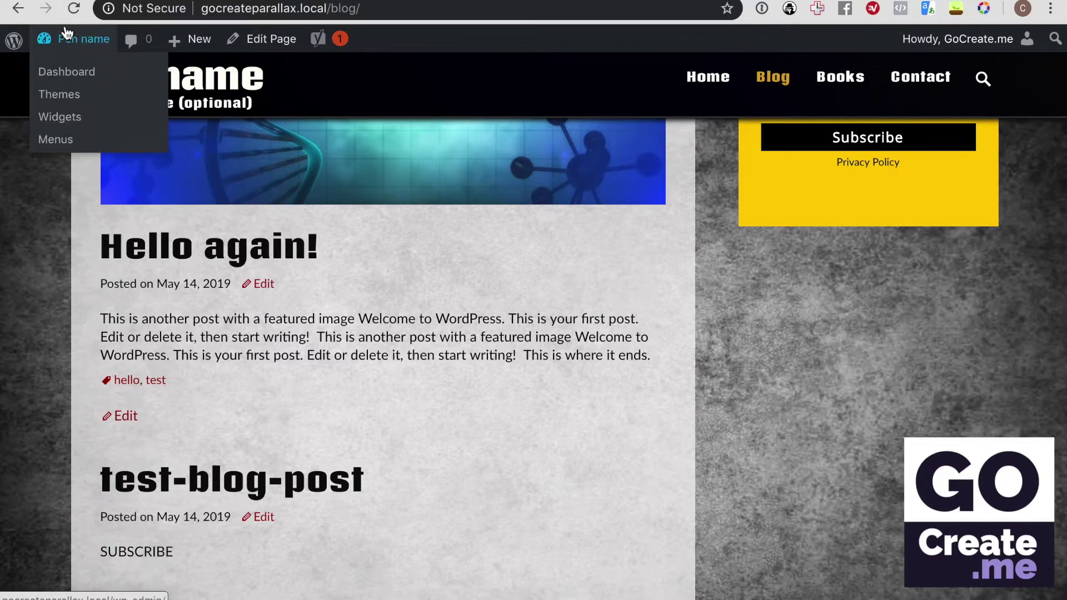
In the Customizer's Excerpt Options, change Excerpt Length from 140 to 20 words and publish
{"action": "left_click", "coordinate": [58, 71]}
{"action": "mouse_move", "coordinate": [67, 398]}
{"action": "left_click", "coordinate": [196, 423]}
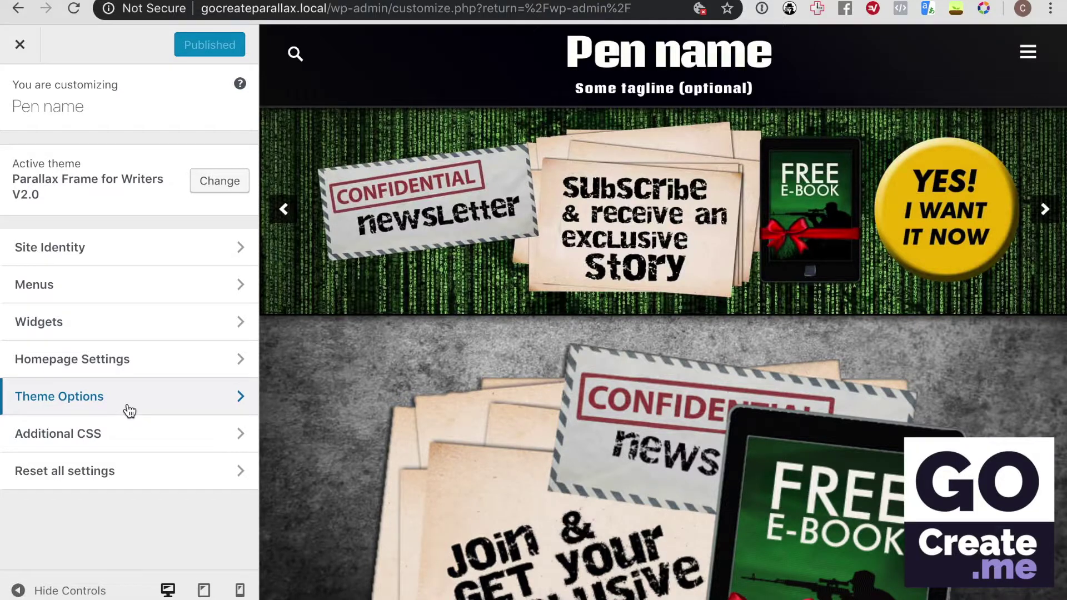
{"action": "left_click", "coordinate": [130, 411]}
{"action": "left_click", "coordinate": [92, 196]}
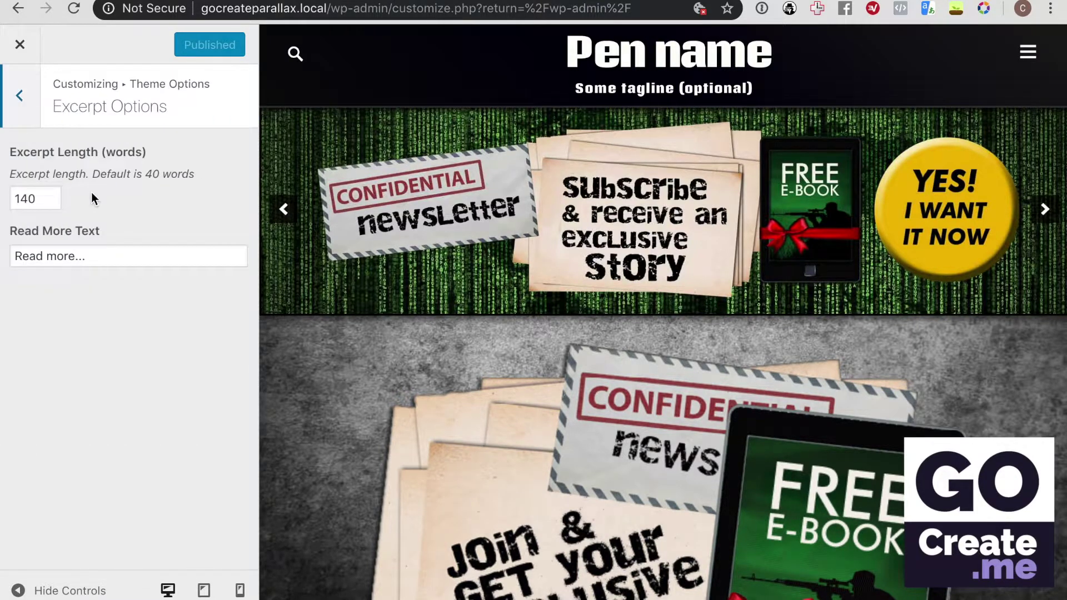
{"action": "left_click", "coordinate": [23, 199]}
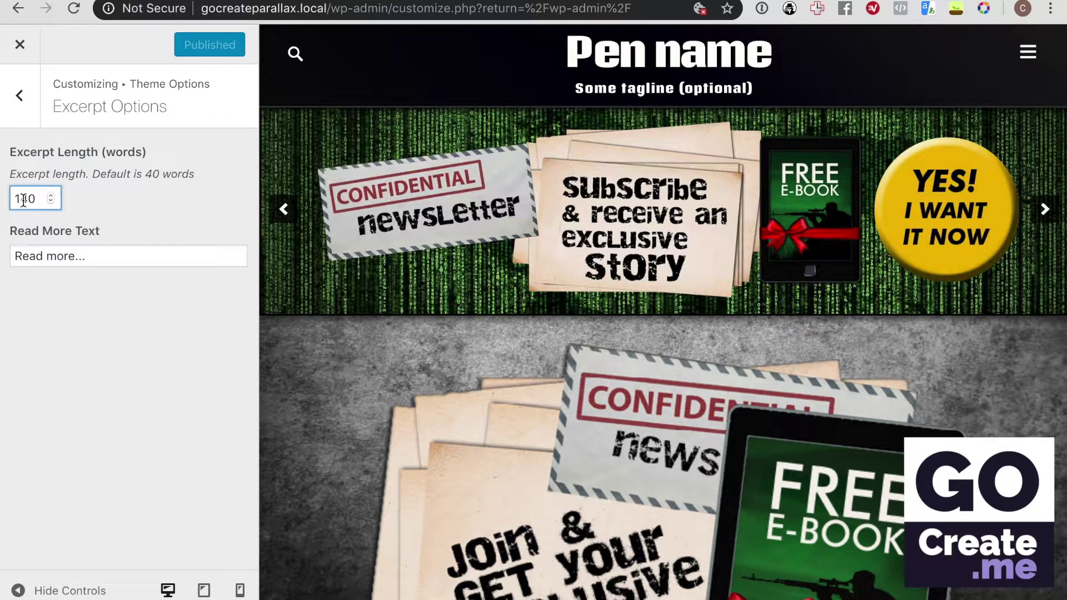
{"action": "key", "text": "BackSpace"}
{"action": "key", "text": "BackSpace"}
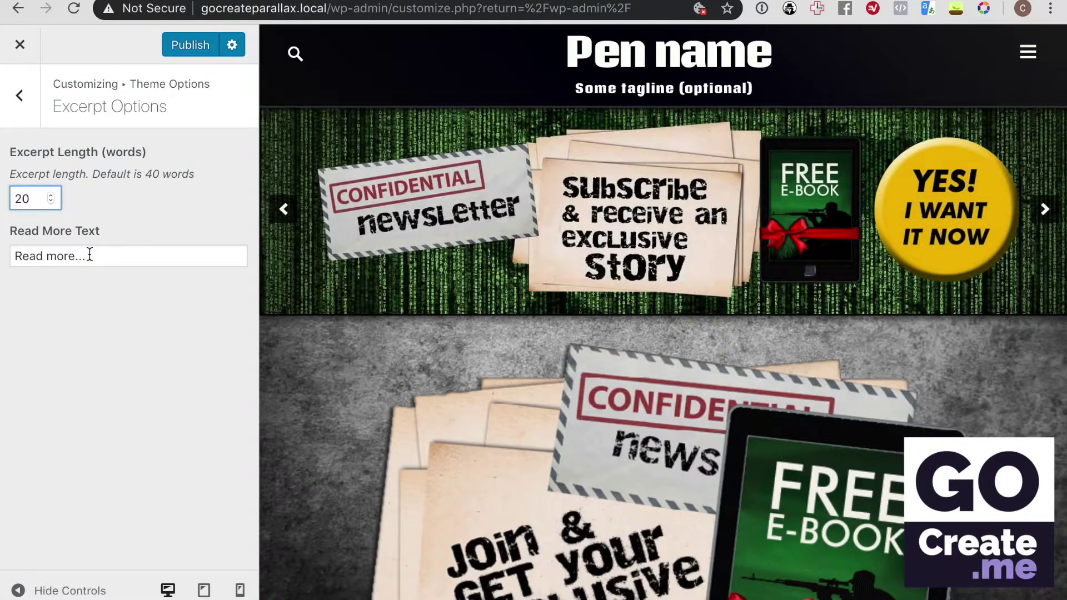
{"action": "left_click", "coordinate": [195, 52]}
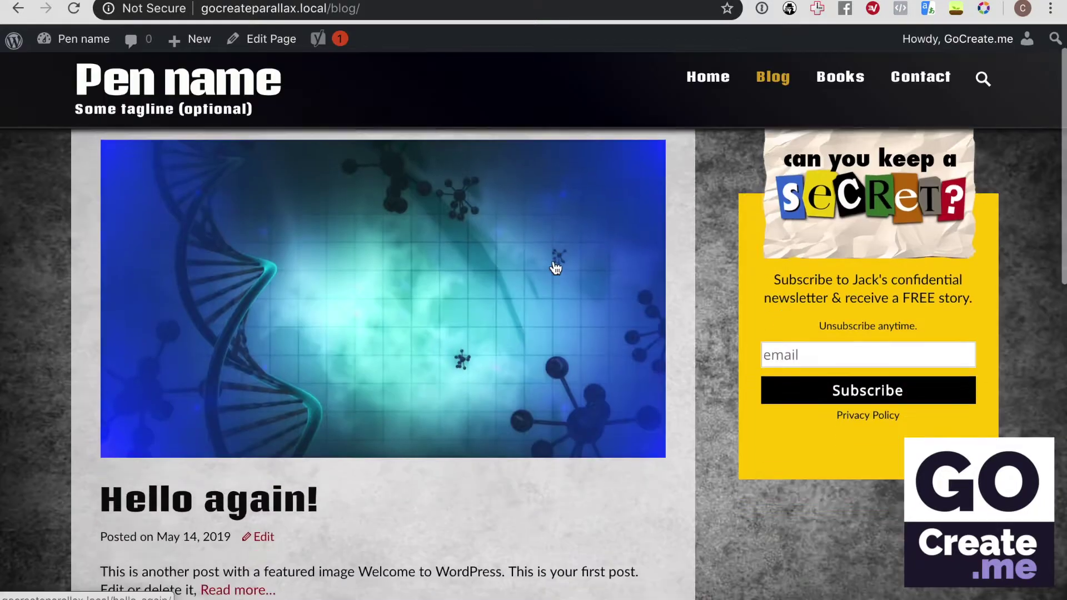
{"action": "scroll", "coordinate": [556, 267], "scroll_direction": "down", "scroll_amount": 5}
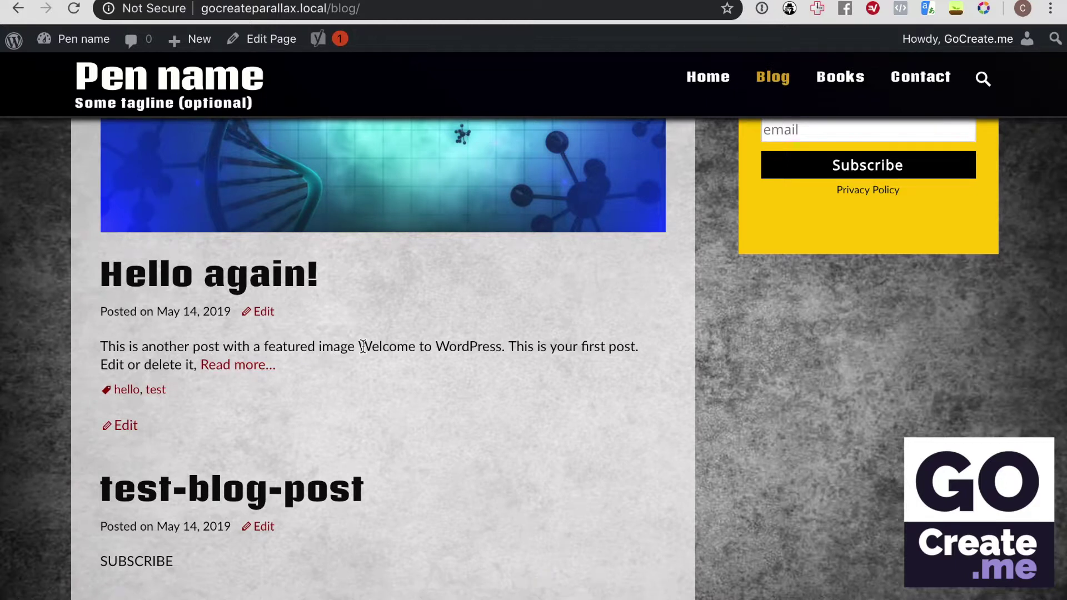
{"action": "scroll", "coordinate": [363, 346], "scroll_direction": "down", "scroll_amount": 3}
{"action": "scroll", "coordinate": [362, 346], "scroll_direction": "down", "scroll_amount": 3}
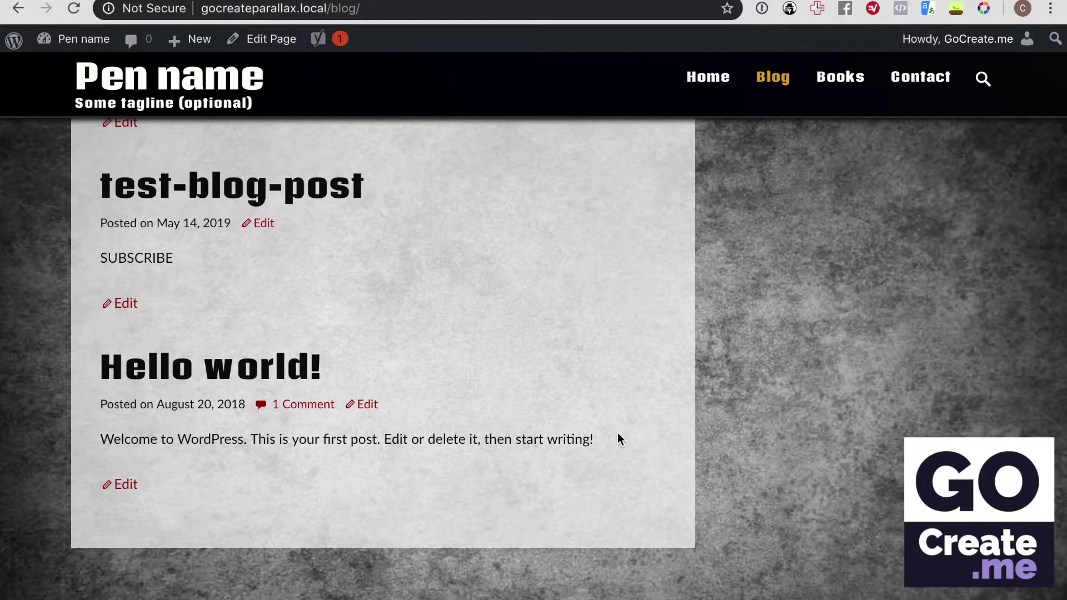
{"action": "scroll", "coordinate": [619, 434], "scroll_direction": "up", "scroll_amount": 5}
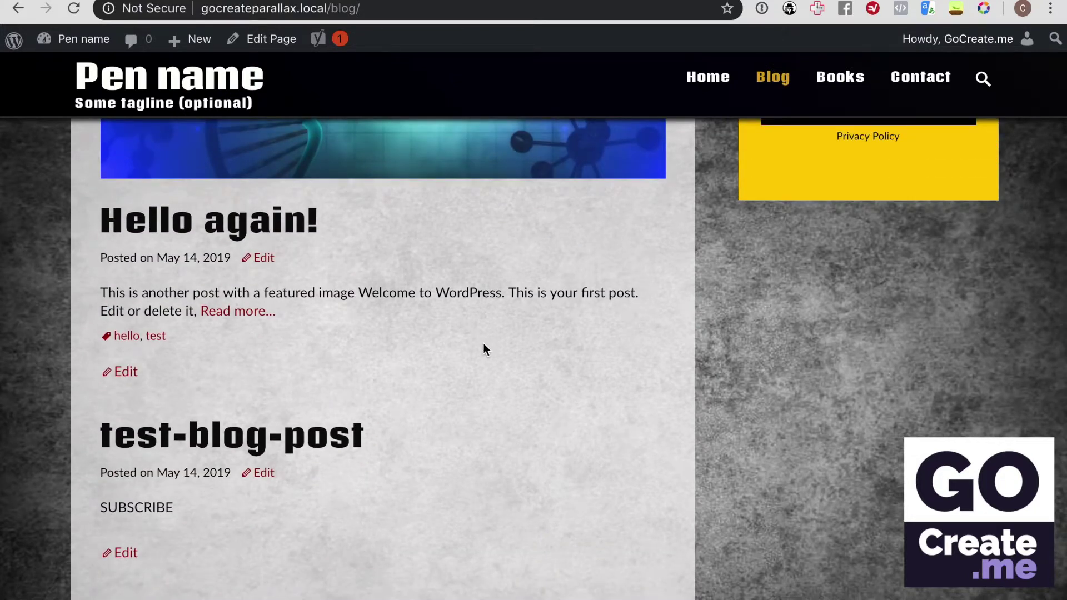
Delete the More break and its empty line from the Hello again! post
{"action": "left_click", "coordinate": [264, 259]}
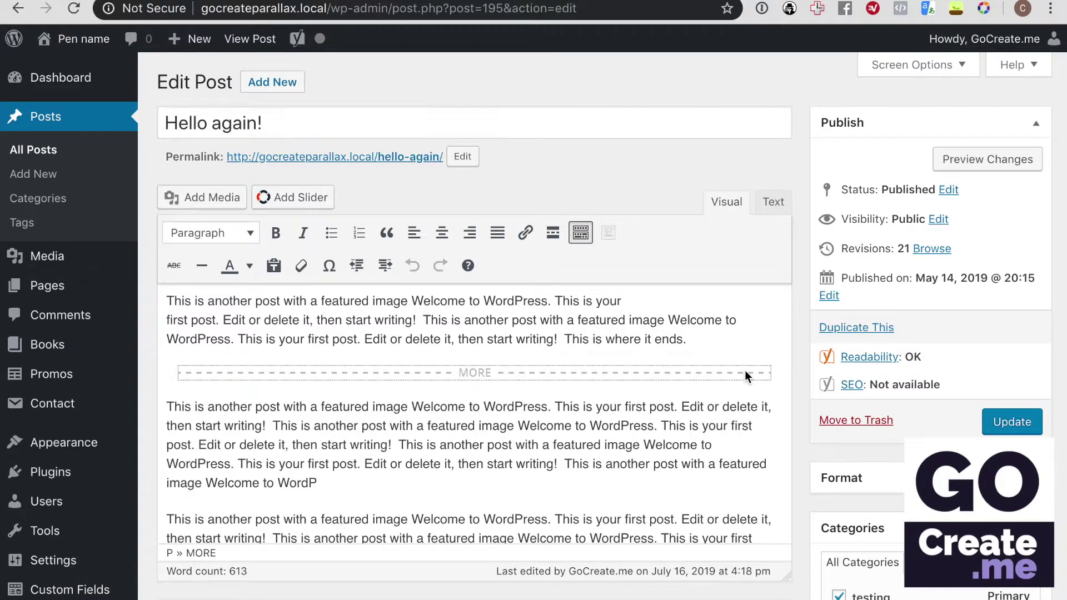
{"action": "key", "text": "BackSpace"}
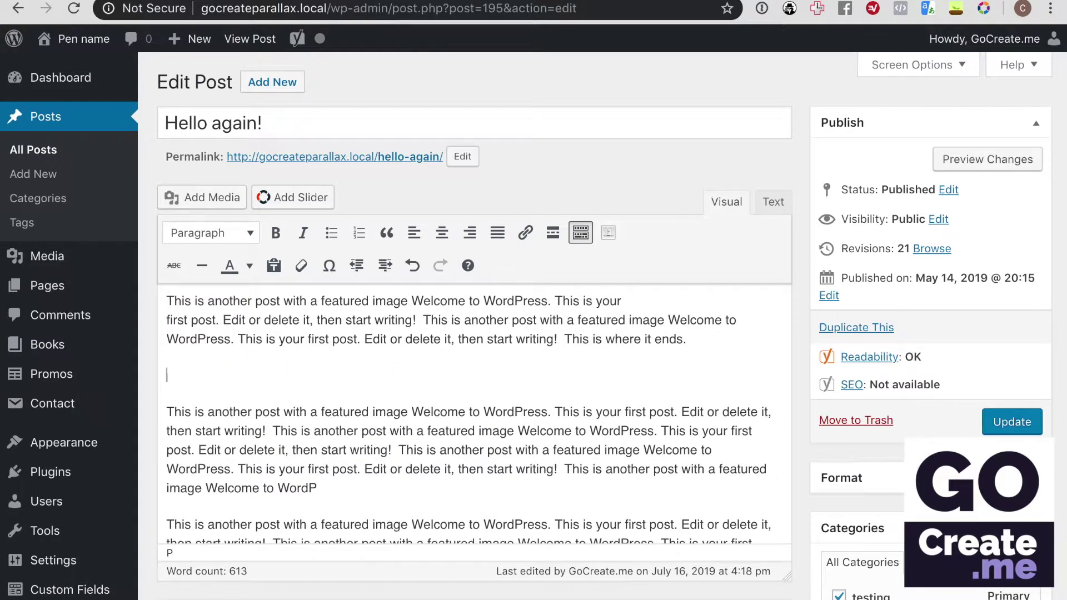
{"action": "key", "text": "BackSpace"}
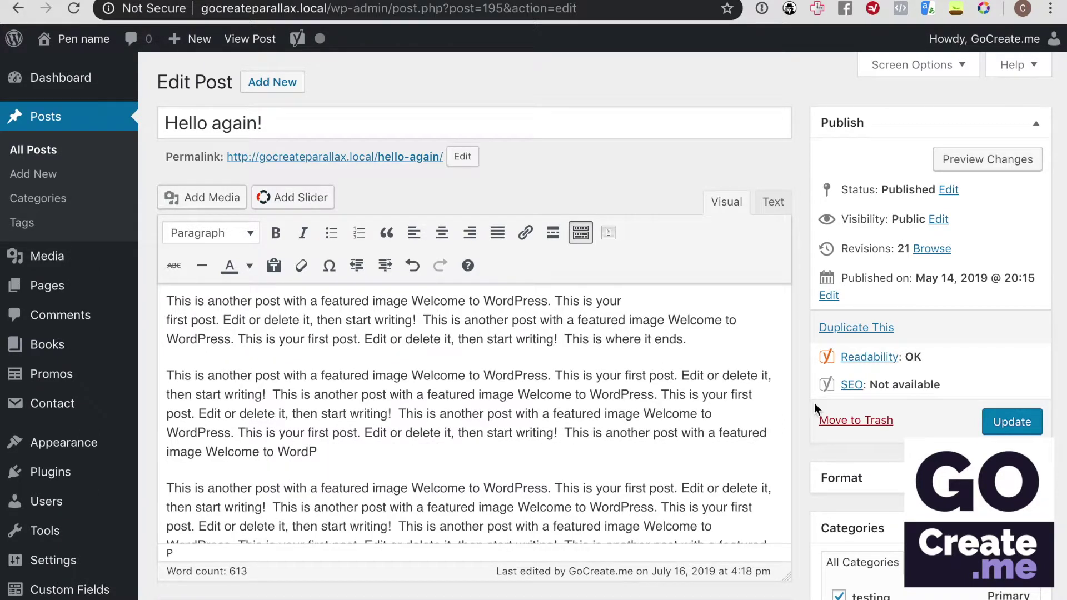
{"action": "left_click", "coordinate": [905, 74]}
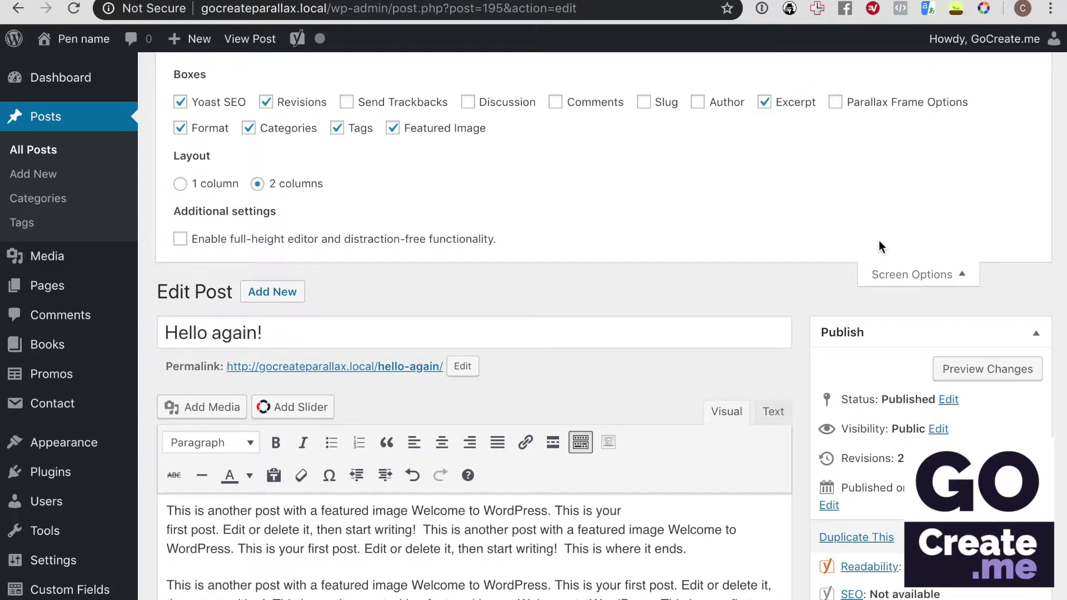
{"action": "left_click", "coordinate": [903, 281]}
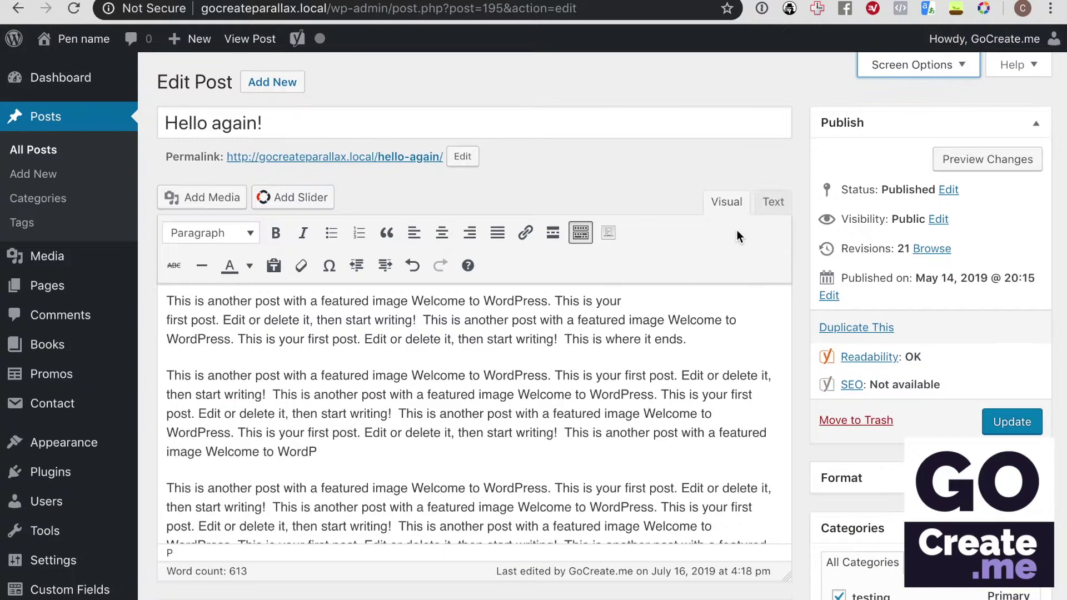
{"action": "scroll", "coordinate": [738, 231], "scroll_direction": "down", "scroll_amount": 6}
{"action": "scroll", "coordinate": [737, 230], "scroll_direction": "down", "scroll_amount": 10}
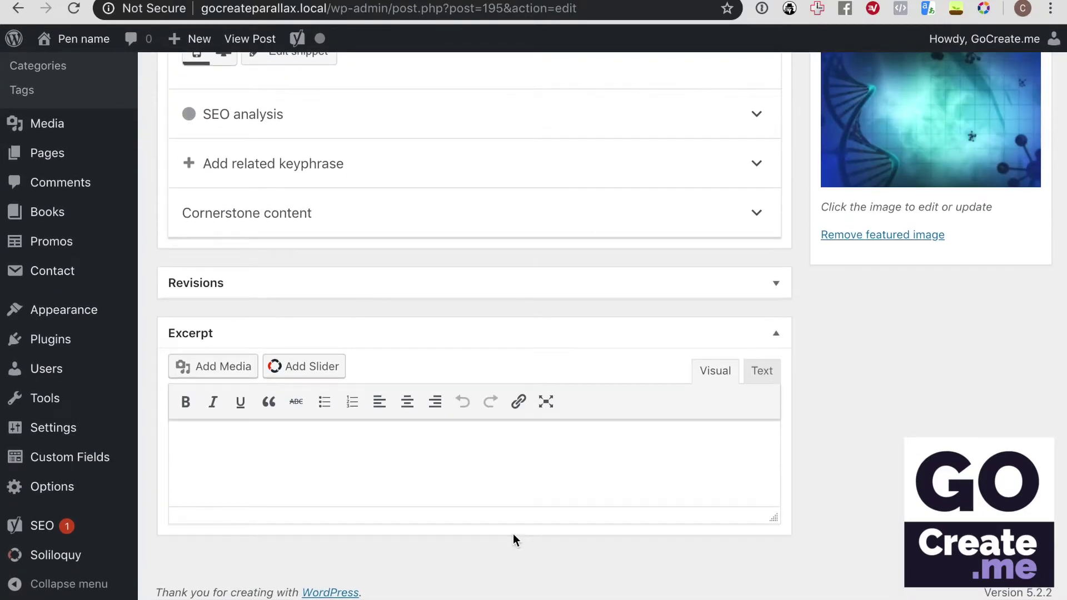
{"action": "scroll", "coordinate": [689, 489], "scroll_direction": "up", "scroll_amount": 15}
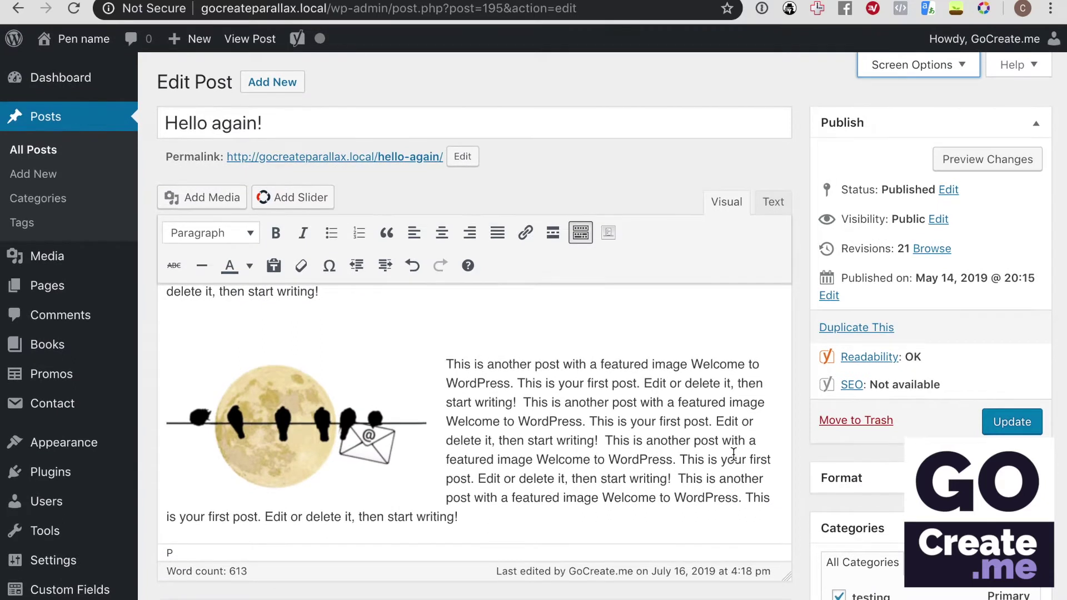
{"action": "scroll", "coordinate": [422, 448], "scroll_direction": "up", "scroll_amount": 5}
Paste the post's opening paragraphs into the Excerpt box, ending it with 'WordPress ends here.'
{"action": "left_click", "coordinate": [369, 456]}
{"action": "left_click", "coordinate": [167, 300], "text": "shift"}
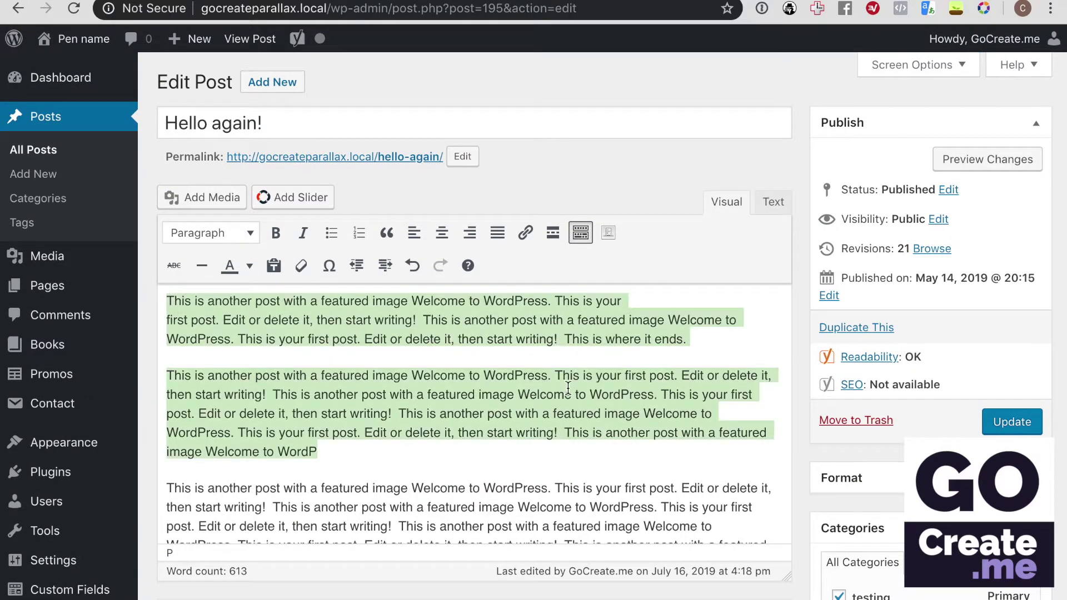
{"action": "scroll", "coordinate": [568, 387], "scroll_direction": "down", "scroll_amount": 5}
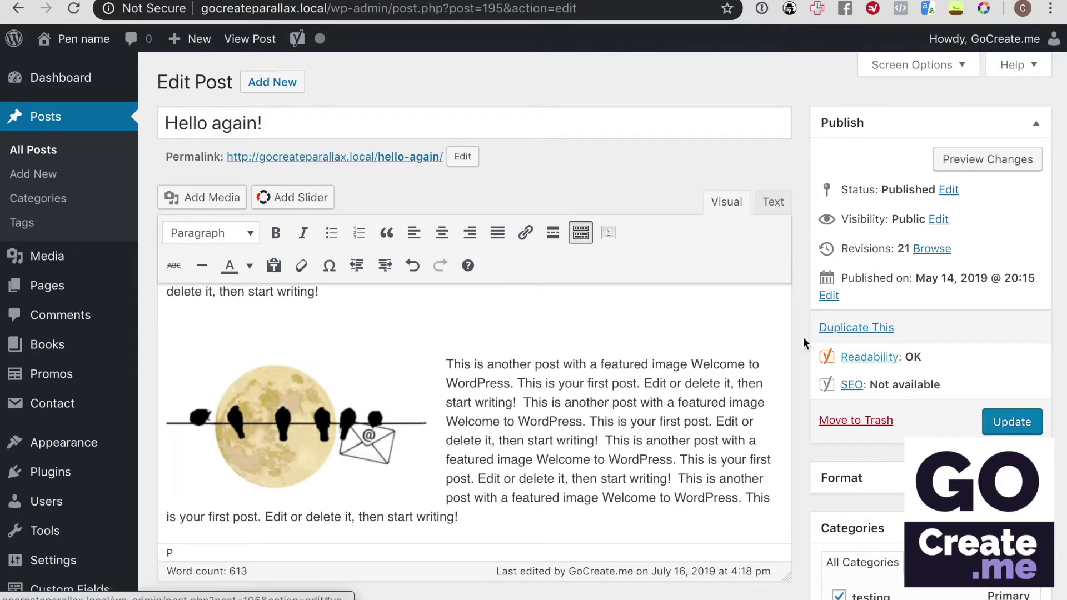
{"action": "scroll", "coordinate": [791, 317], "scroll_direction": "down", "scroll_amount": 1}
{"action": "scroll", "coordinate": [791, 317], "scroll_direction": "down", "scroll_amount": 10}
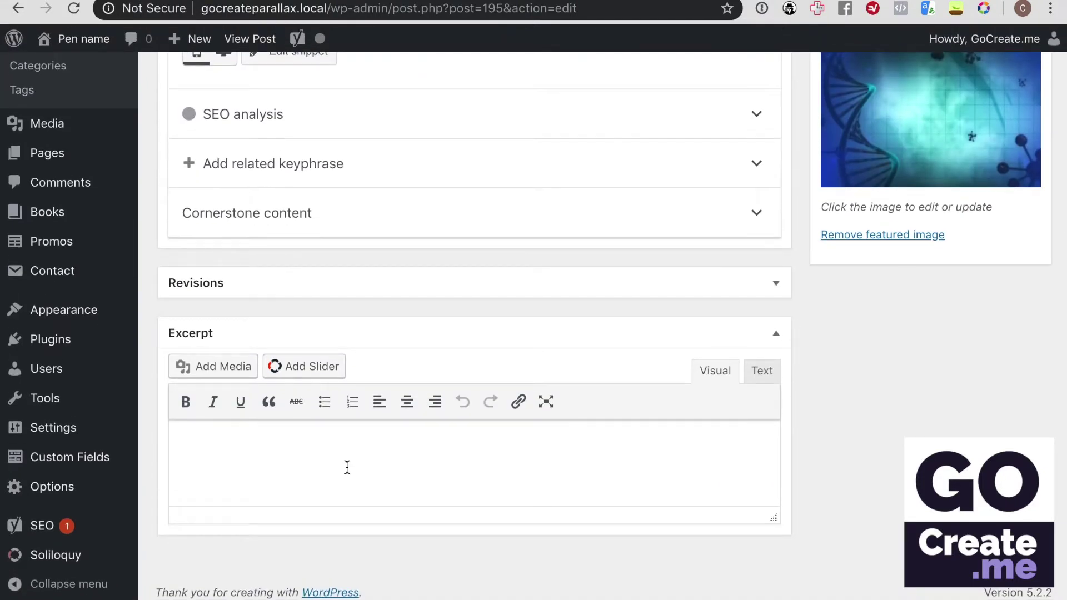
{"action": "left_click", "coordinate": [345, 467]}
{"action": "key", "text": "ctrl+v"}
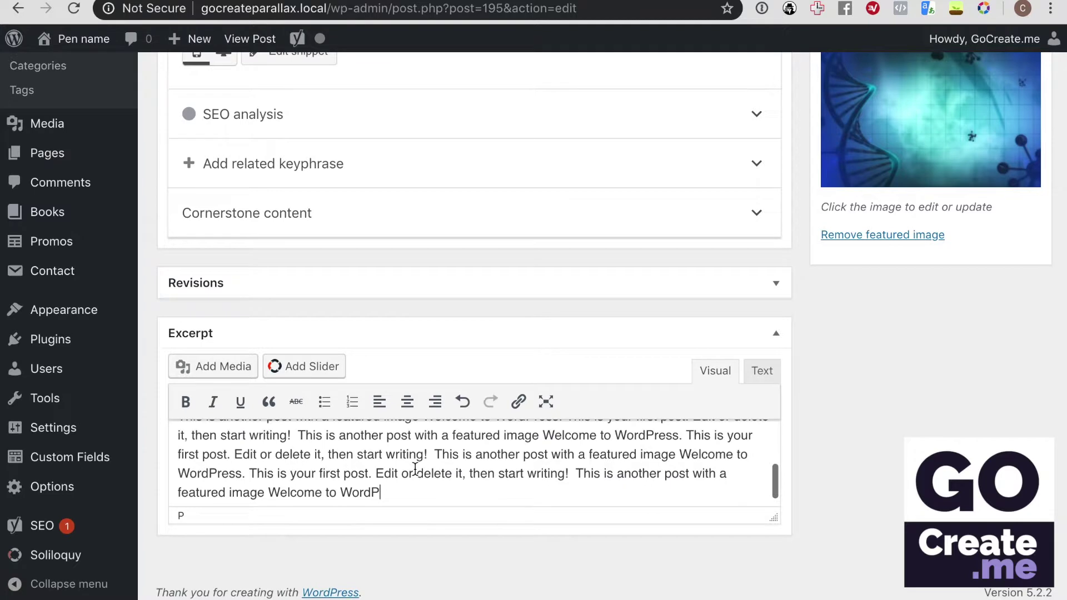
{"action": "scroll", "coordinate": [513, 489], "scroll_direction": "up", "scroll_amount": 2}
{"action": "scroll", "coordinate": [514, 490], "scroll_direction": "down", "scroll_amount": 2}
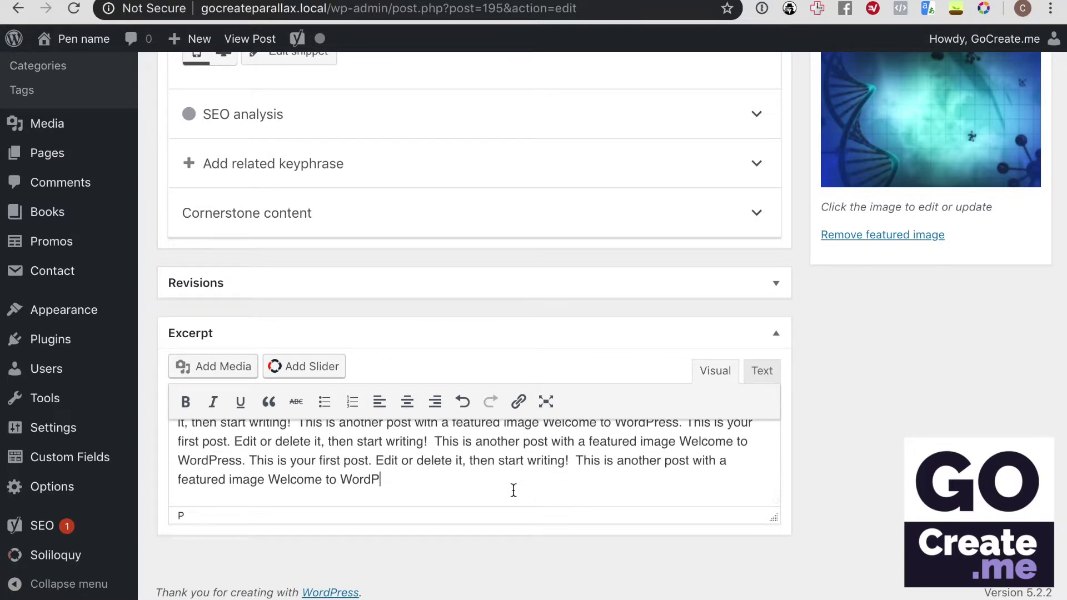
{"action": "type", "text": "ress ends here."}
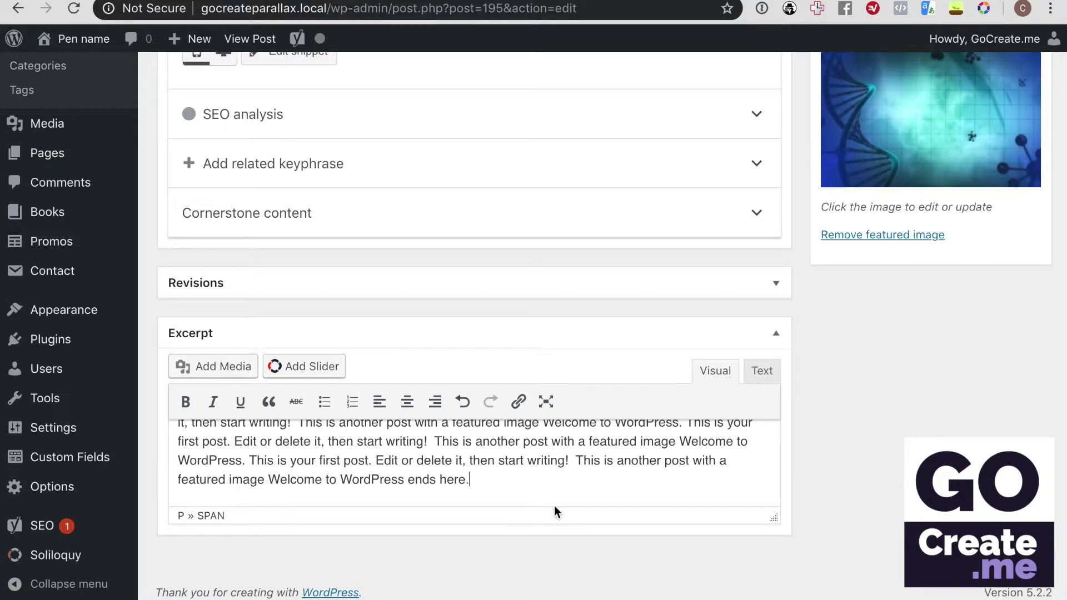
{"action": "scroll", "coordinate": [555, 505], "scroll_direction": "up", "scroll_amount": 3}
{"action": "scroll", "coordinate": [761, 473], "scroll_direction": "up", "scroll_amount": 15}
Update the post, view Hello again! in full, and reopen it in the editor
{"action": "left_click", "coordinate": [1012, 422]}
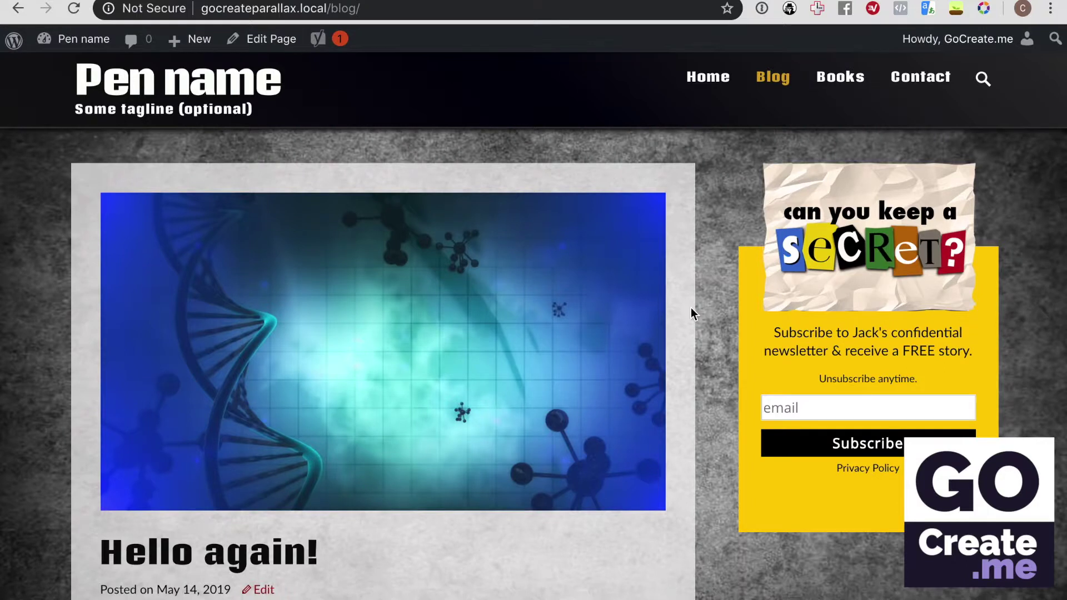
{"action": "scroll", "coordinate": [692, 308], "scroll_direction": "down", "scroll_amount": 6}
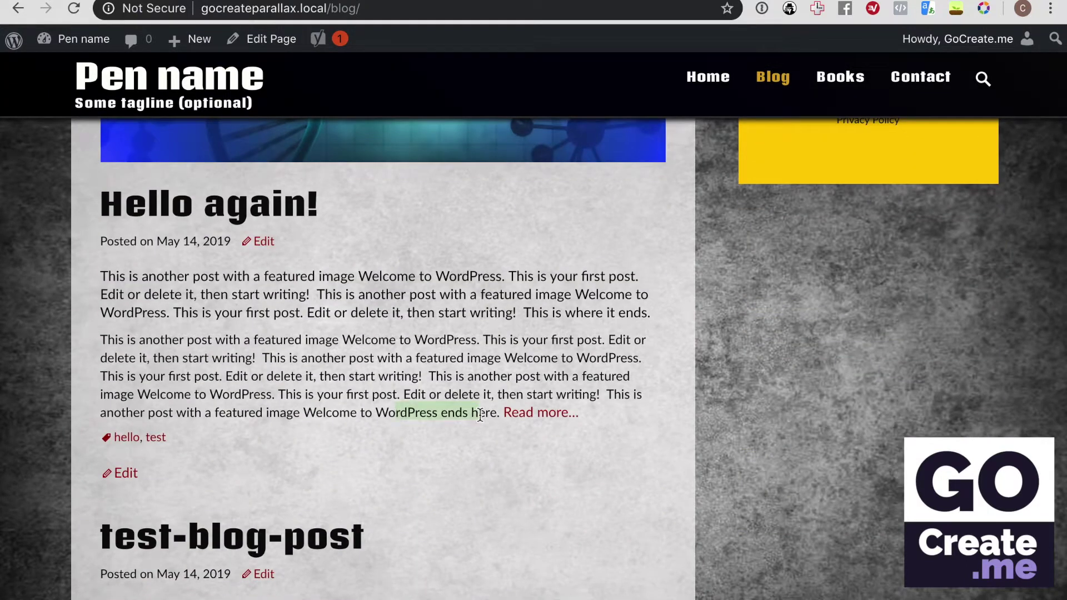
{"action": "left_click", "coordinate": [557, 413]}
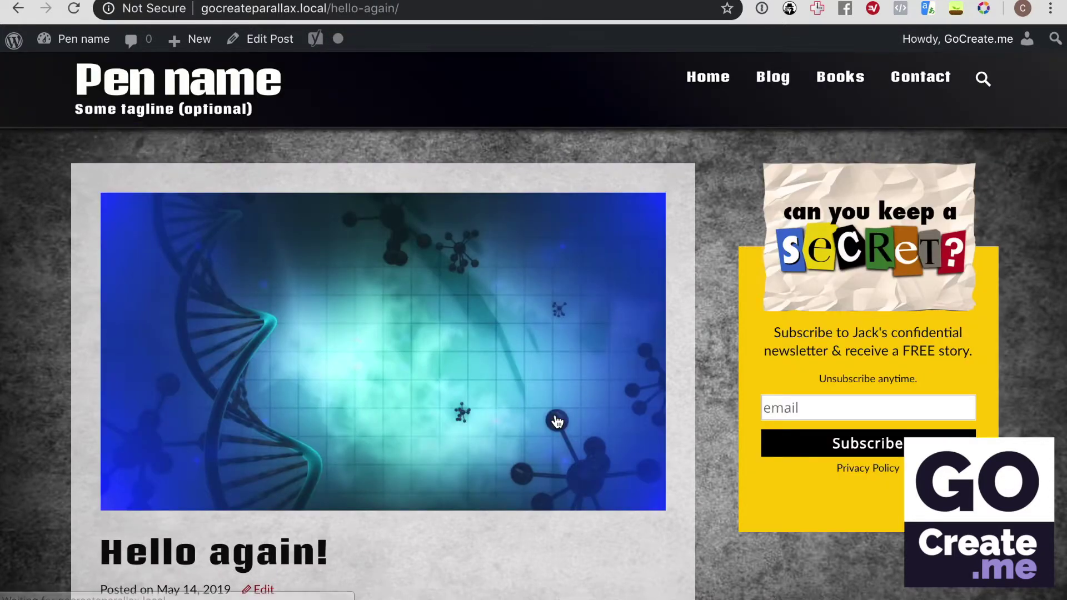
{"action": "scroll", "coordinate": [556, 421], "scroll_direction": "down", "scroll_amount": 4}
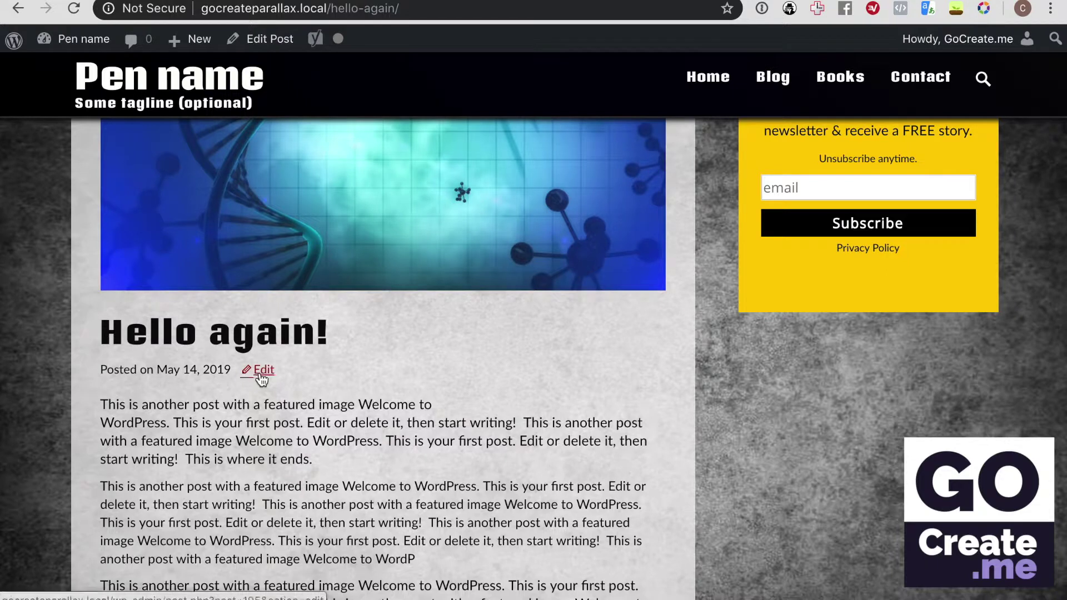
{"action": "scroll", "coordinate": [284, 376], "scroll_direction": "down", "scroll_amount": 3}
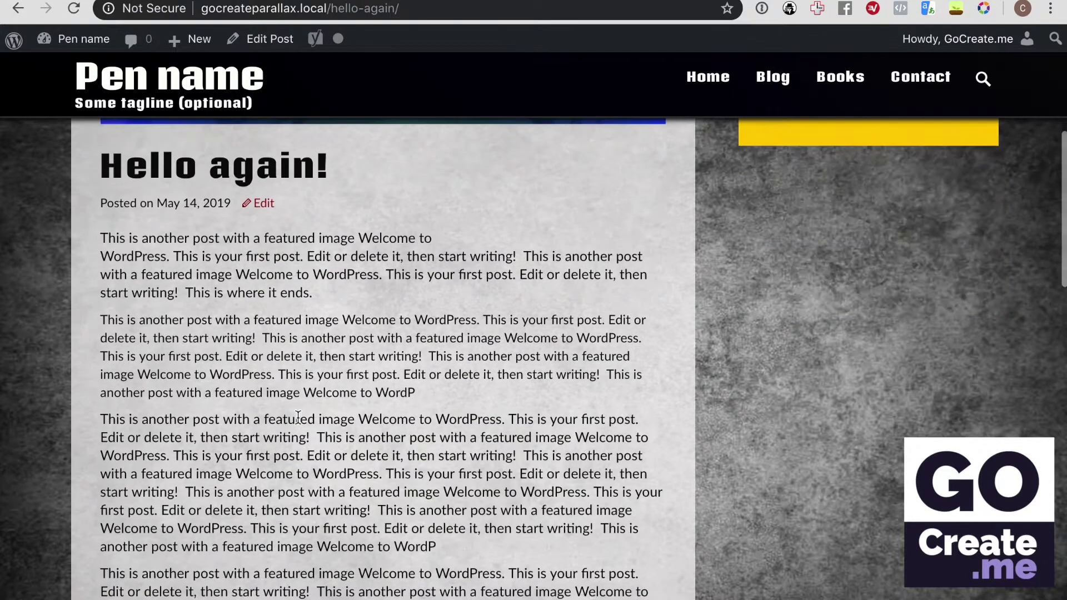
{"action": "left_click", "coordinate": [259, 206]}
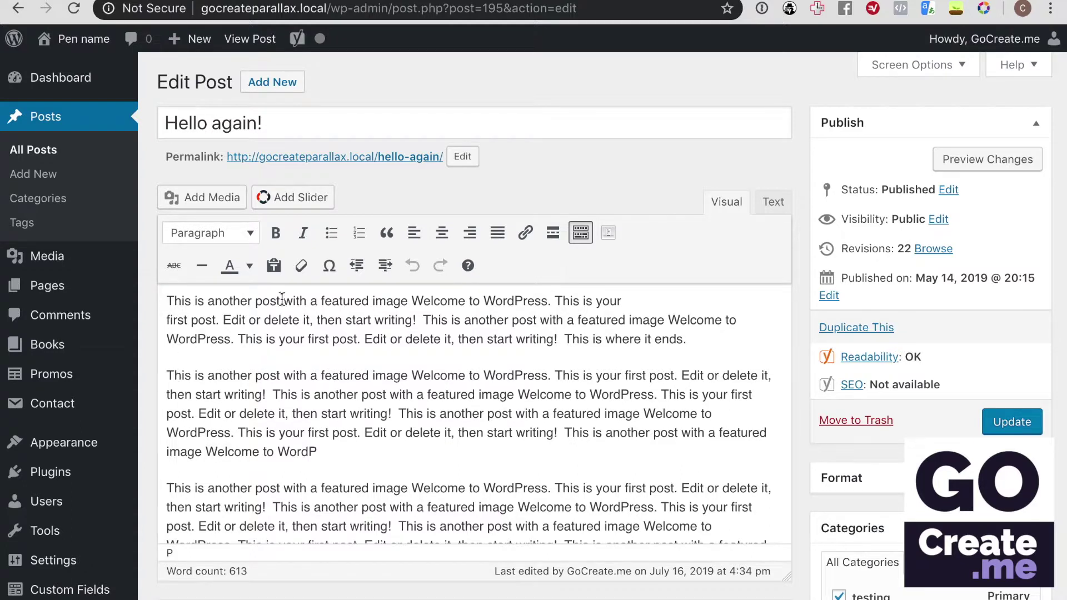
Pick the Last Amen cover image from the media library and align it left
{"action": "left_click", "coordinate": [184, 199]}
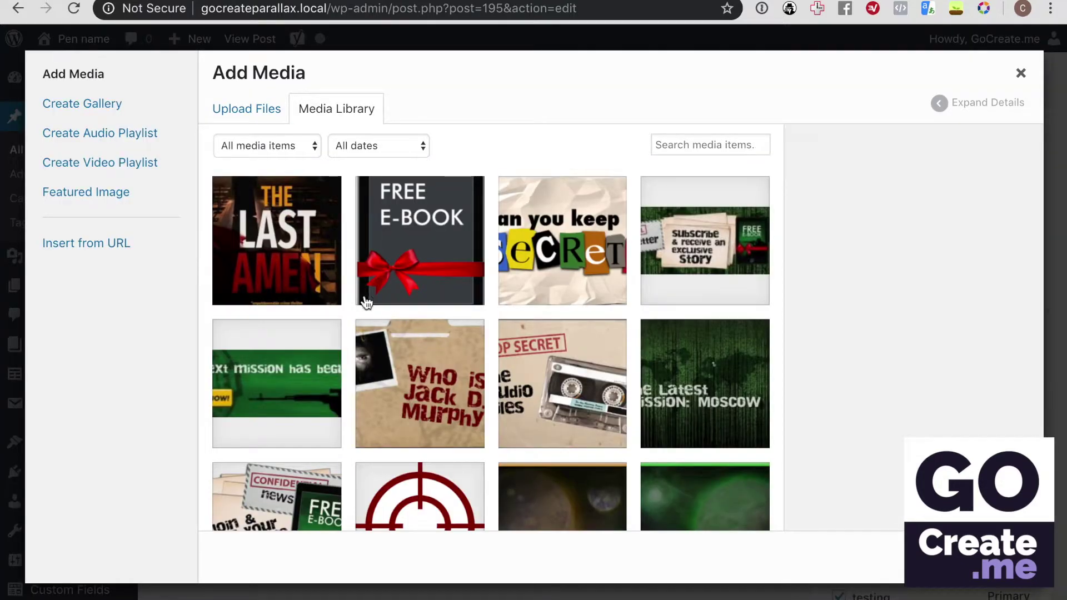
{"action": "left_click", "coordinate": [309, 270]}
{"action": "scroll", "coordinate": [918, 369], "scroll_direction": "down", "scroll_amount": 5}
{"action": "left_click", "coordinate": [899, 409]}
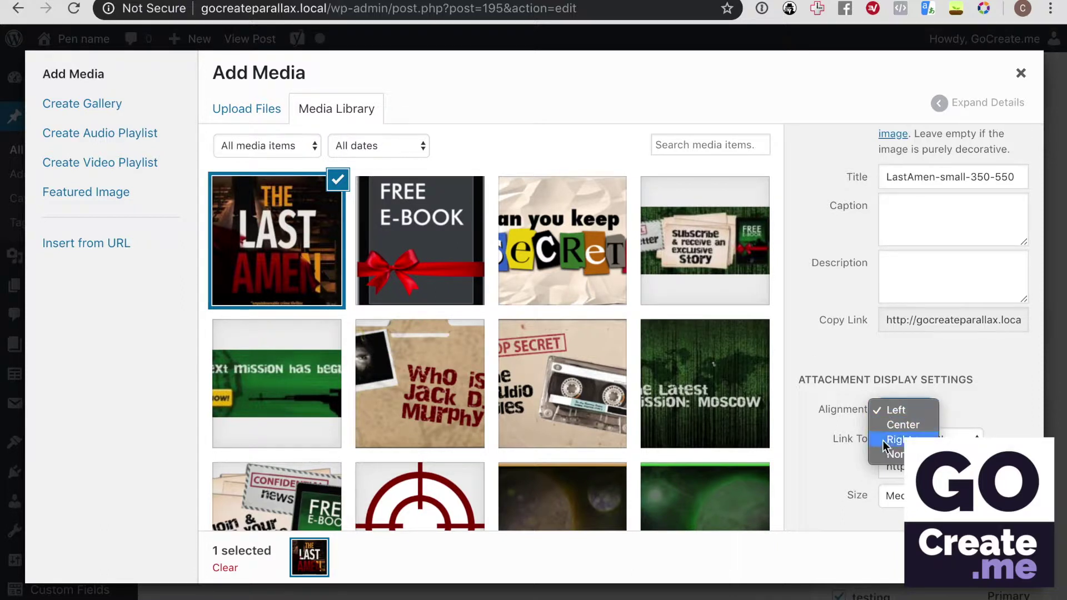
{"action": "left_click", "coordinate": [961, 399]}
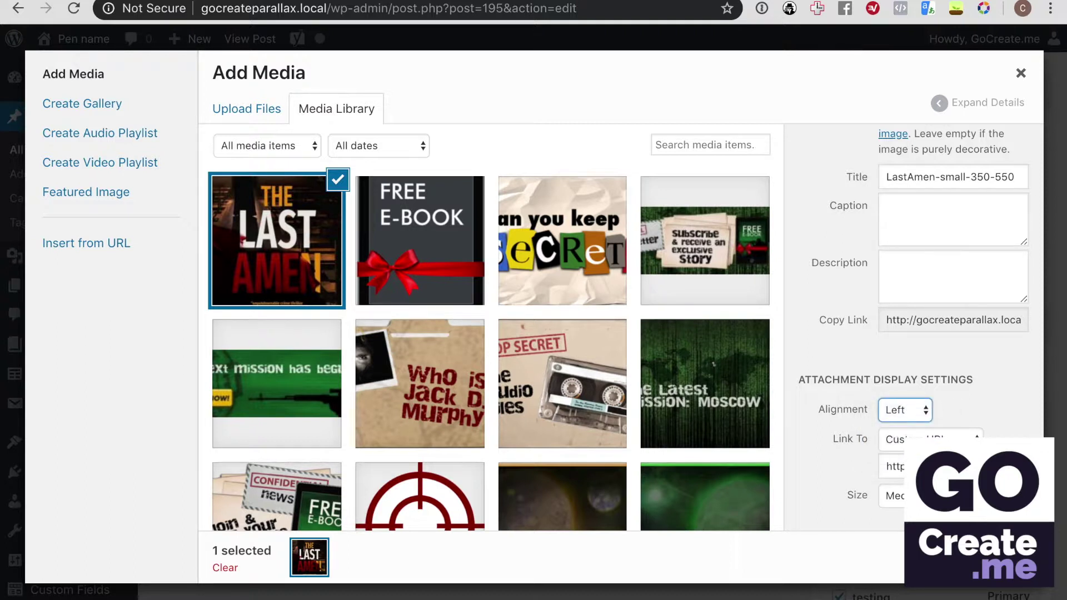
Set the image's link to None and its size to Medium
{"action": "left_click", "coordinate": [934, 440]}
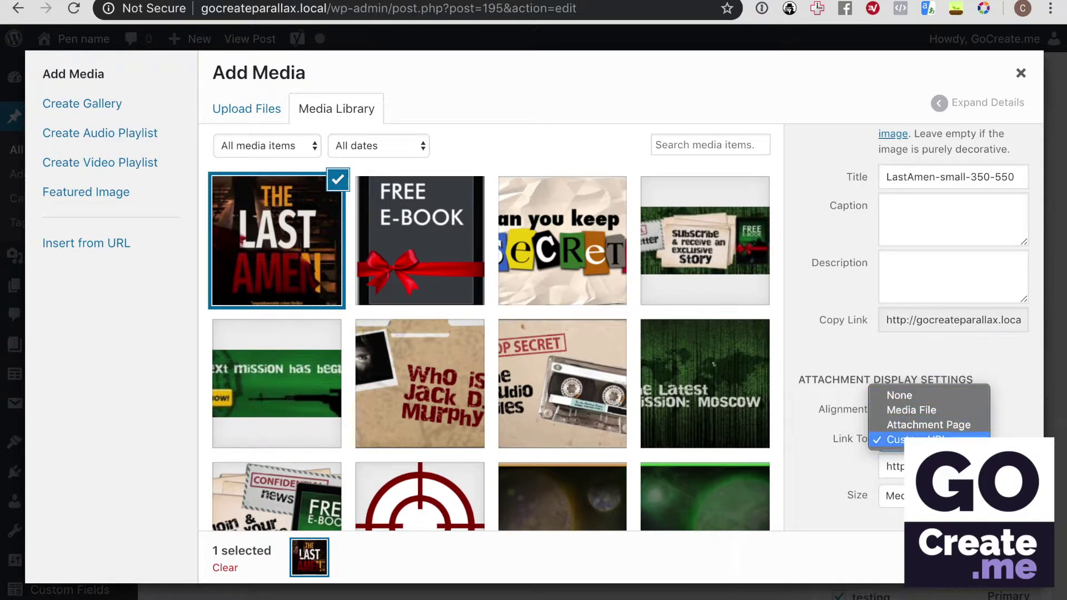
{"action": "left_click", "coordinate": [899, 395]}
{"action": "key", "text": "Tab"}
{"action": "key", "text": "space"}
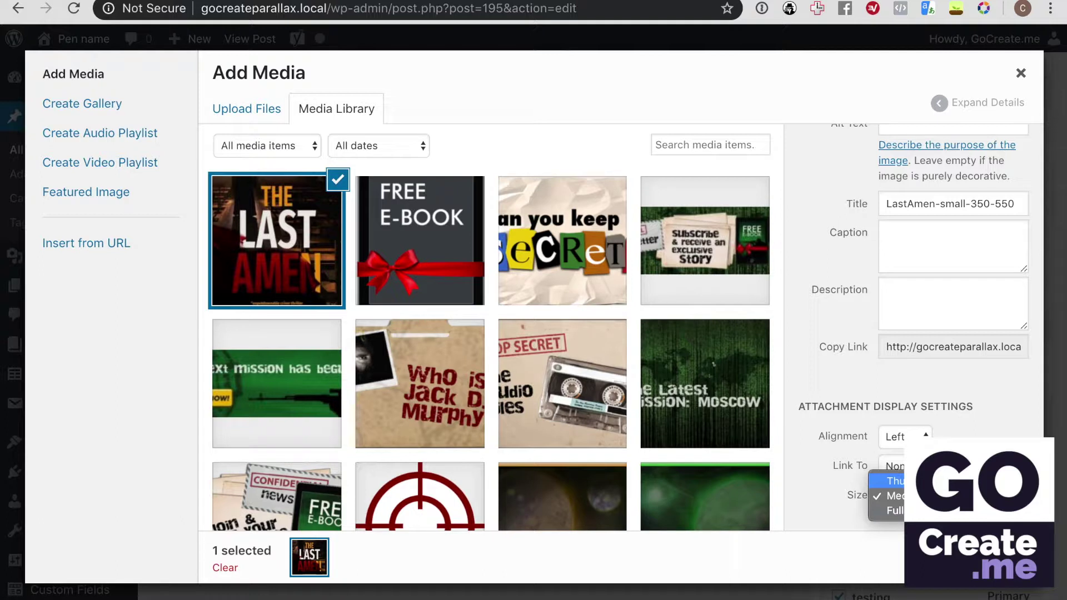
{"action": "key", "text": "Down"}
{"action": "key", "text": "Down"}
{"action": "key", "text": "Up"}
{"action": "key", "text": "Down"}
{"action": "key", "text": "Up"}
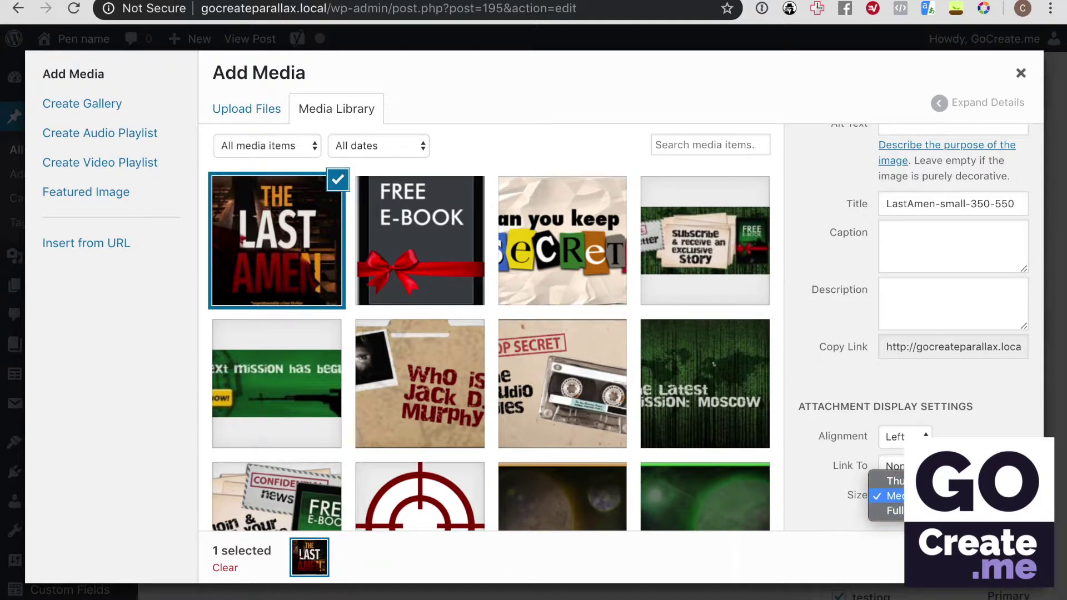
{"action": "key", "text": "Return"}
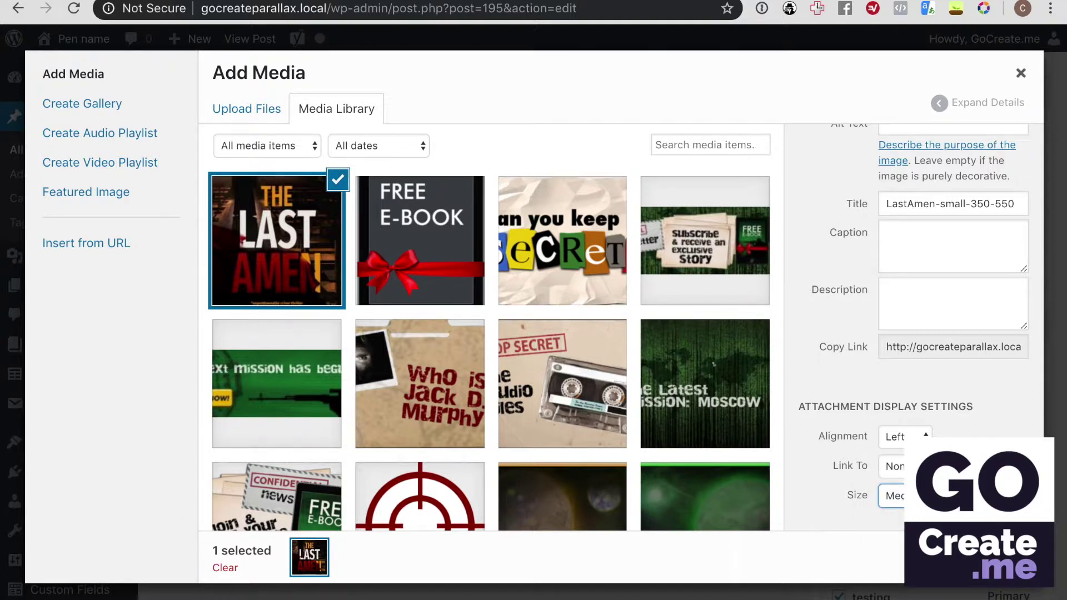
Insert the Last Amen image into the post, then try right, center and no alignment
{"action": "left_click", "coordinate": [995, 558]}
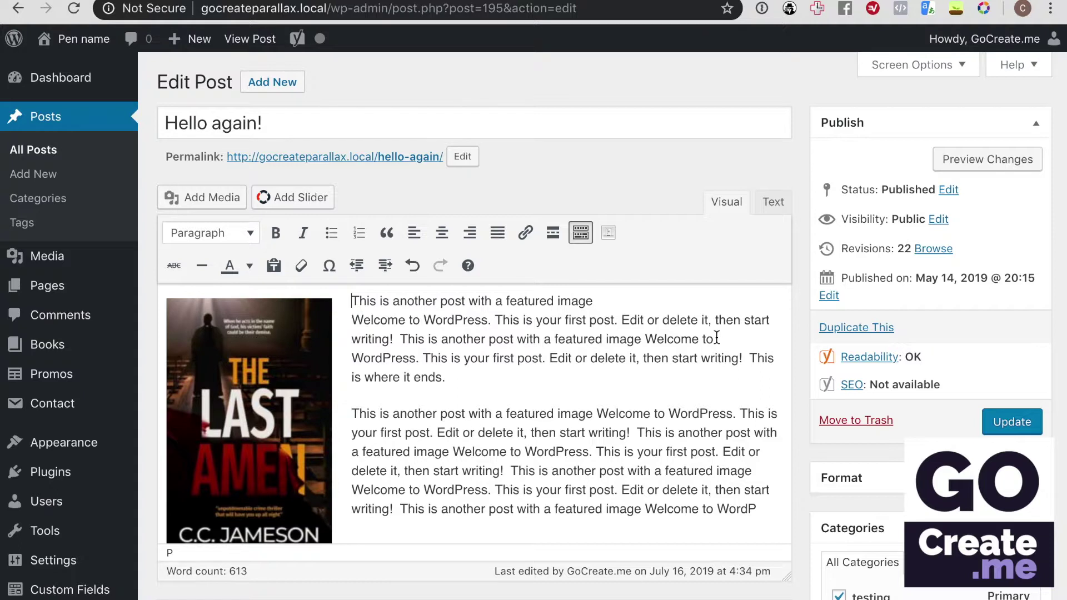
{"action": "left_click", "coordinate": [254, 395]}
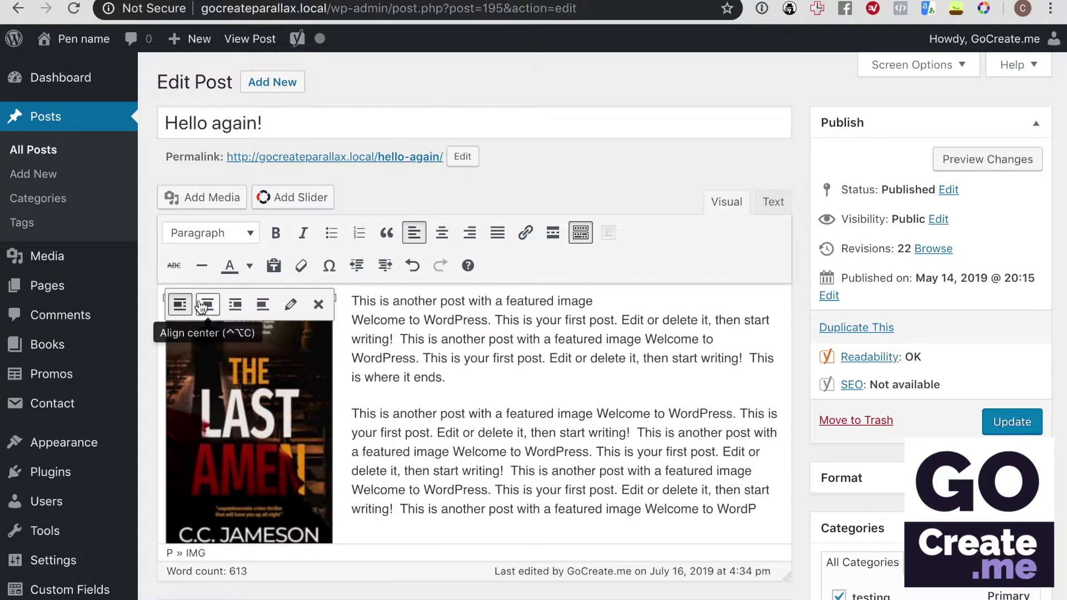
{"action": "left_click", "coordinate": [229, 307]}
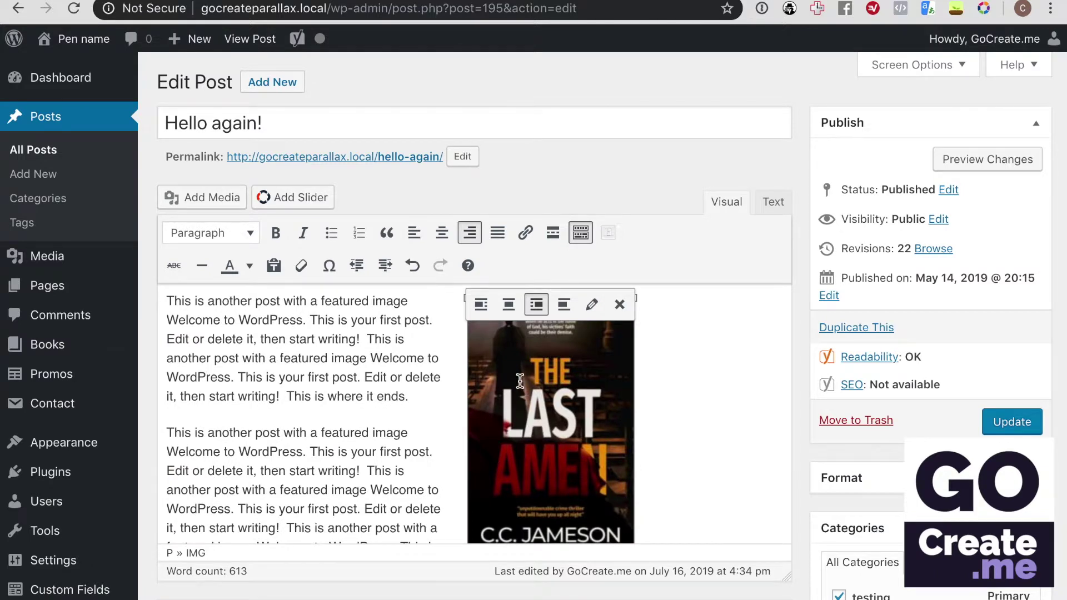
{"action": "left_click", "coordinate": [507, 314]}
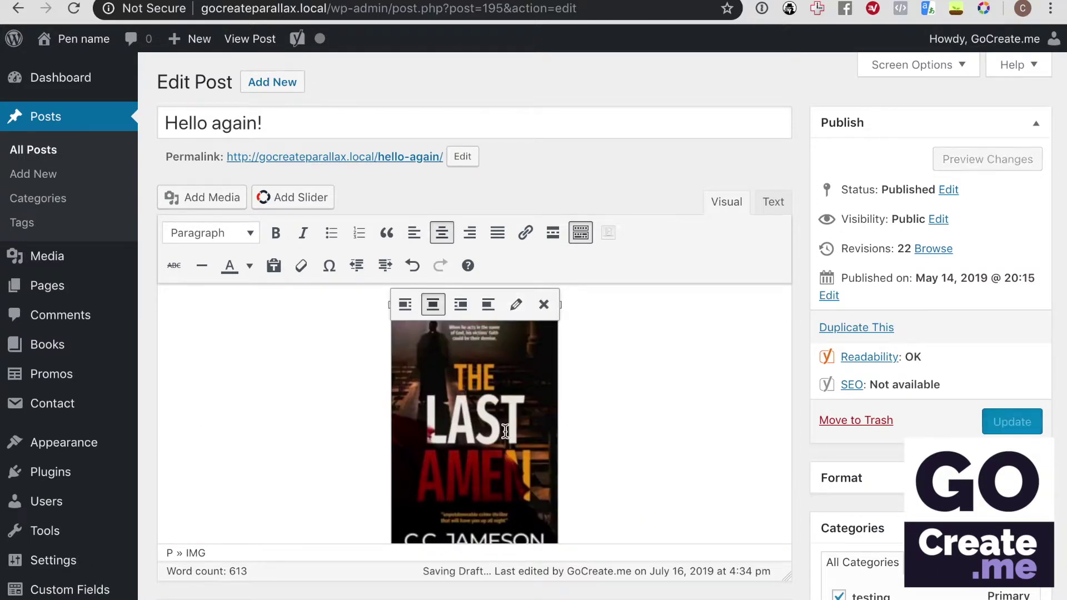
{"action": "scroll", "coordinate": [503, 433], "scroll_direction": "down", "scroll_amount": 1}
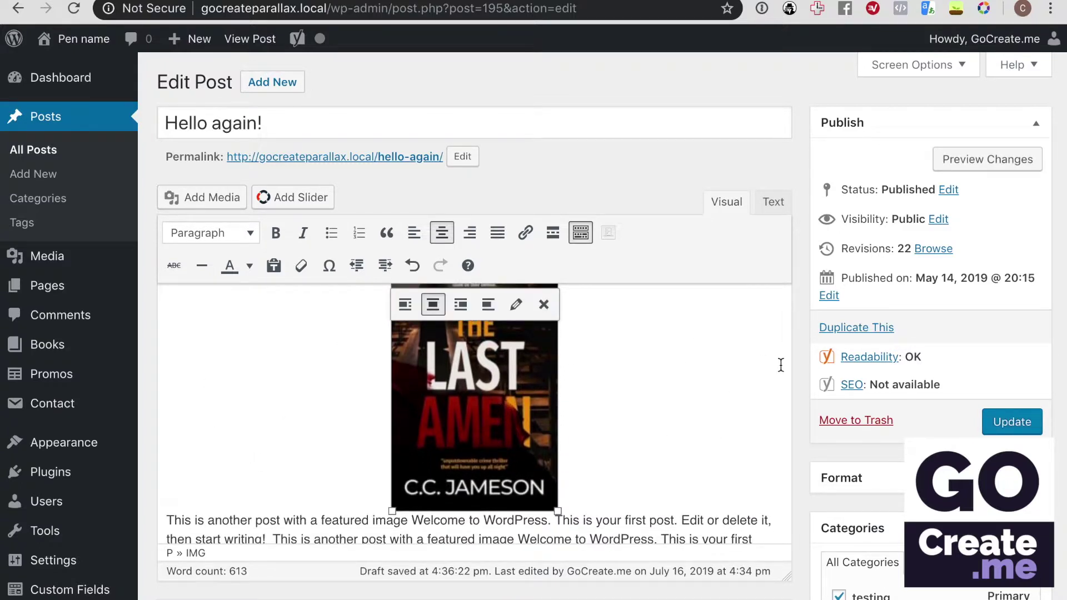
{"action": "left_click", "coordinate": [486, 310]}
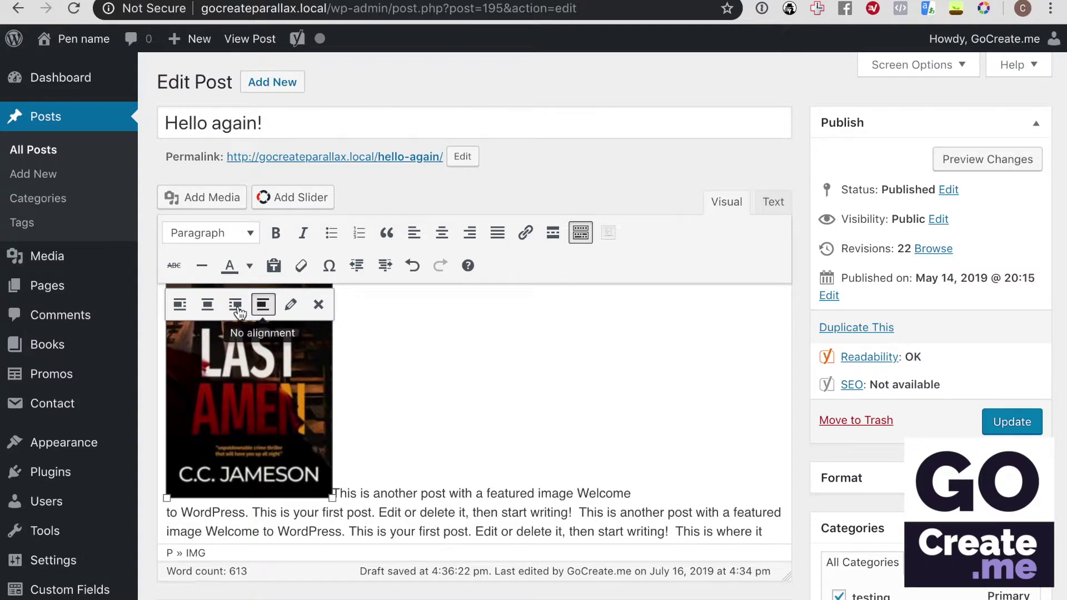
Left-align the cover and set a custom 150 px width, no link, opening in a new tab
{"action": "left_click", "coordinate": [187, 306]}
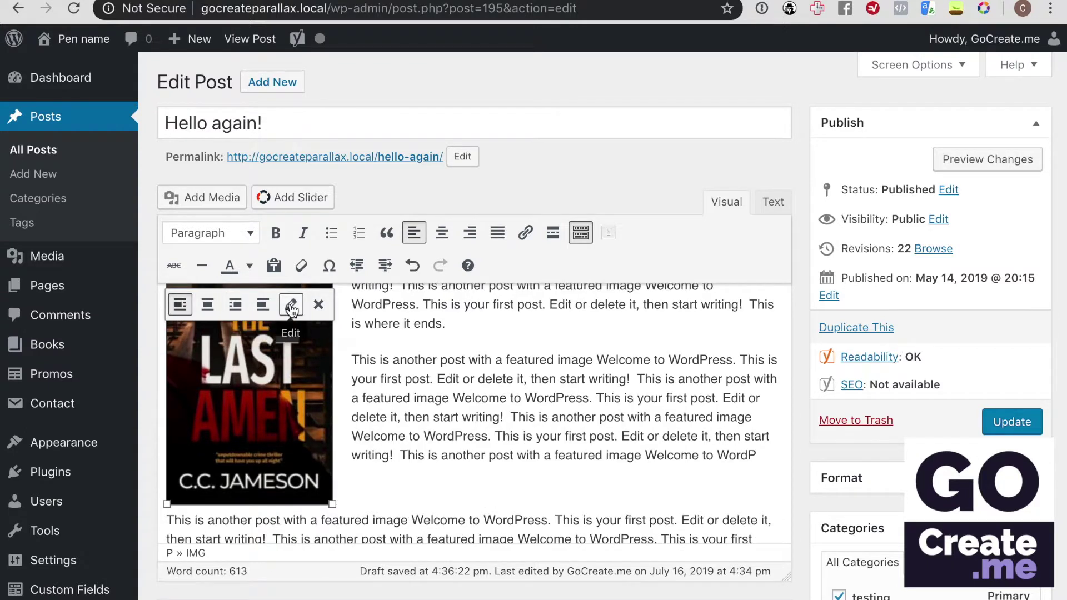
{"action": "left_click", "coordinate": [291, 306]}
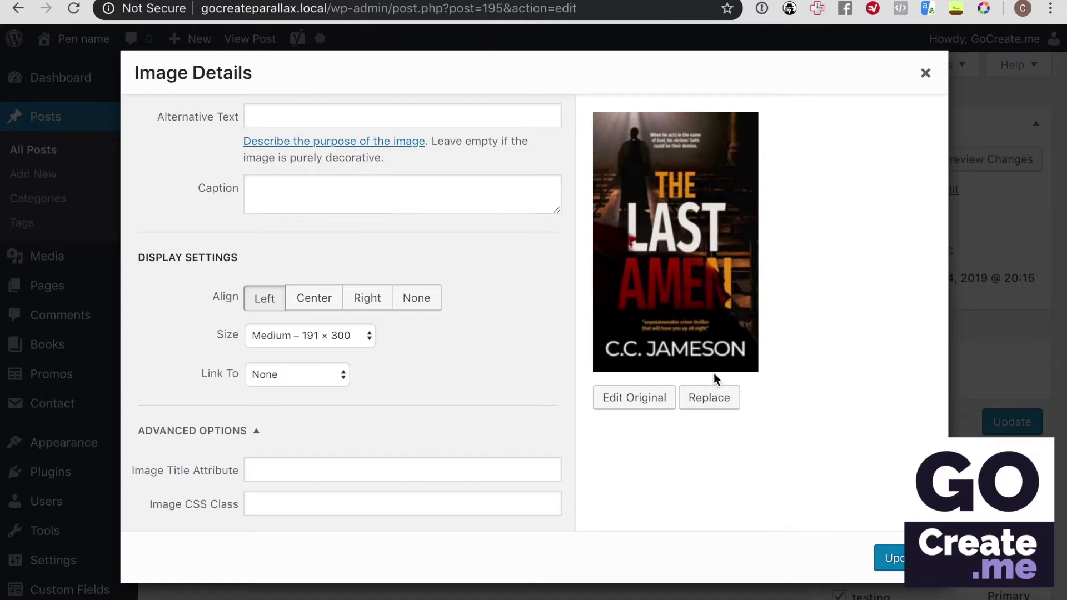
{"action": "left_click", "coordinate": [341, 338]}
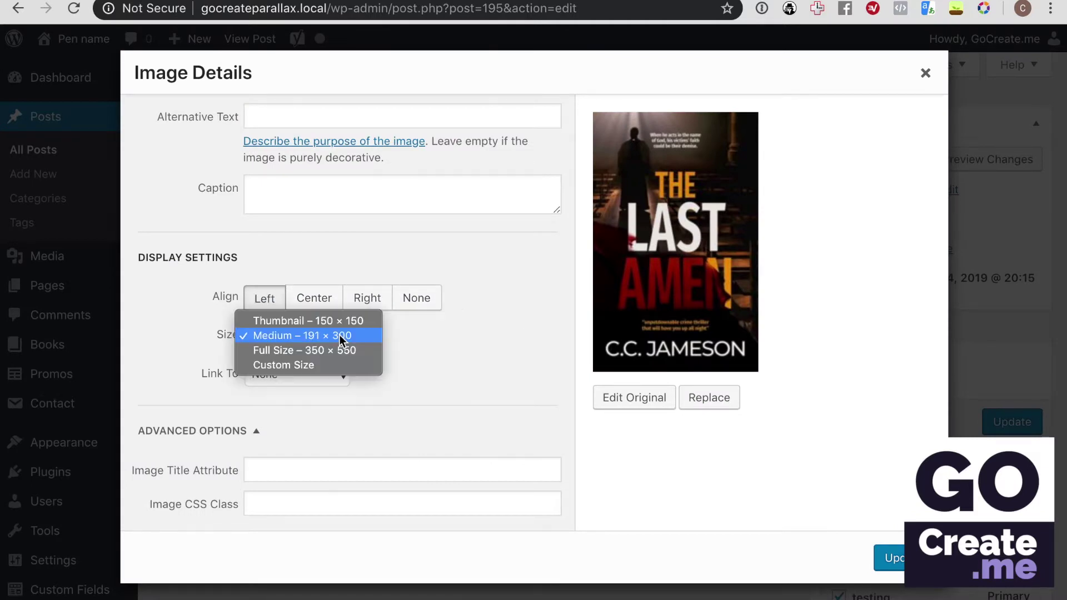
{"action": "left_click", "coordinate": [307, 366]}
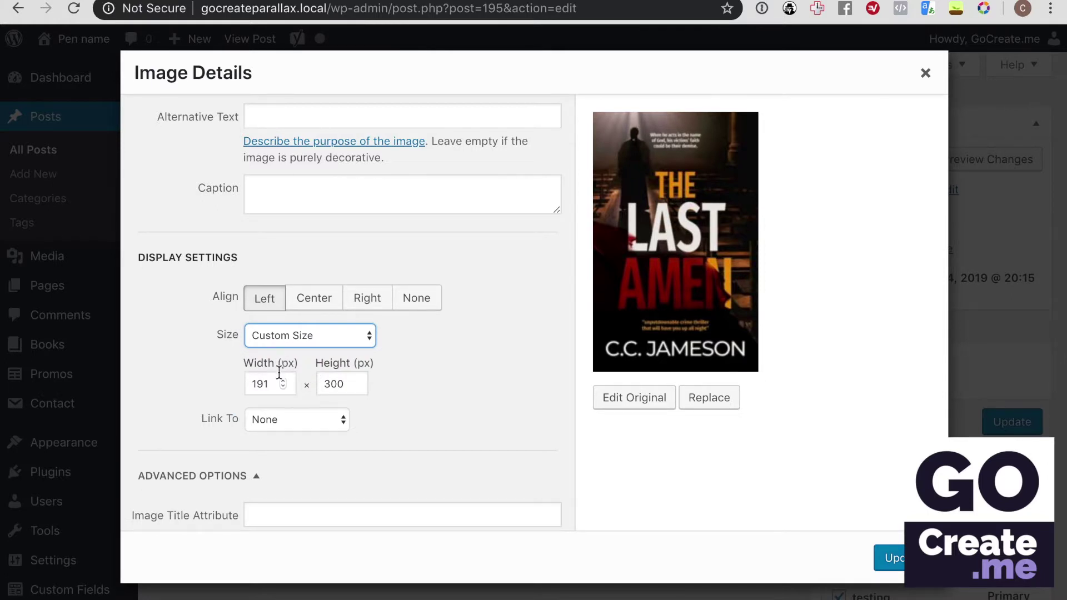
{"action": "left_click", "coordinate": [264, 383]}
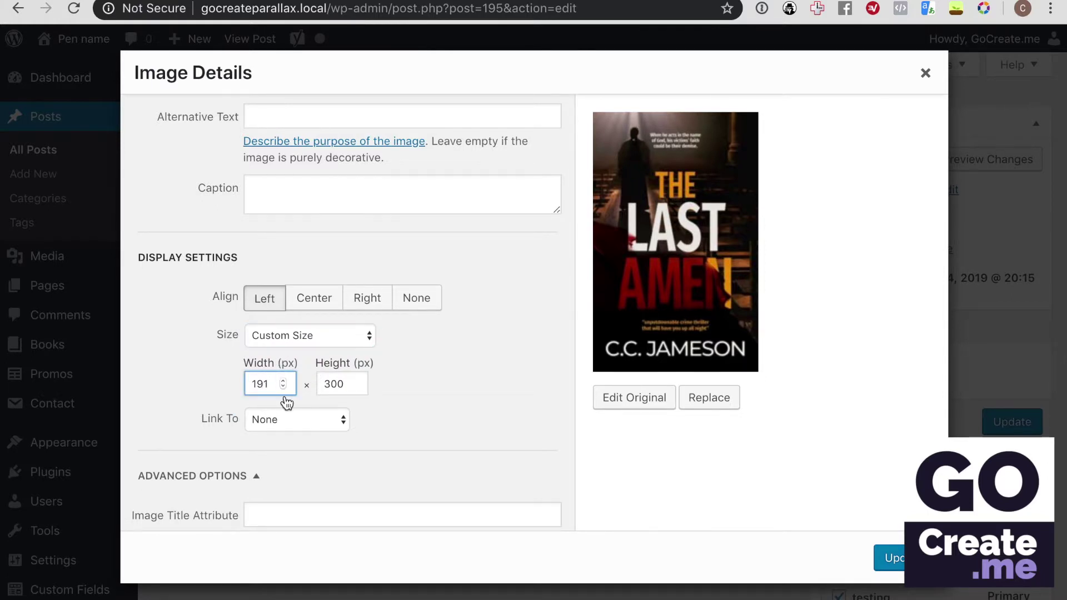
{"action": "key", "text": "BackSpace"}
{"action": "type", "text": "50"}
{"action": "left_click", "coordinate": [303, 420]}
{"action": "left_click", "coordinate": [327, 420]}
{"action": "scroll", "coordinate": [293, 434], "scroll_direction": "down", "scroll_amount": 3}
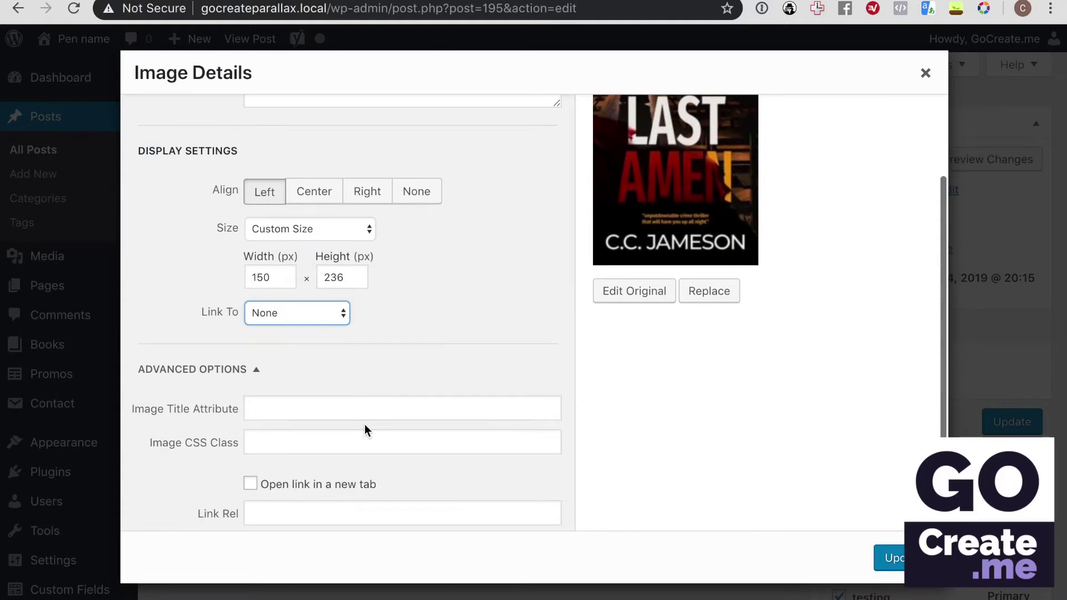
{"action": "left_click", "coordinate": [250, 485]}
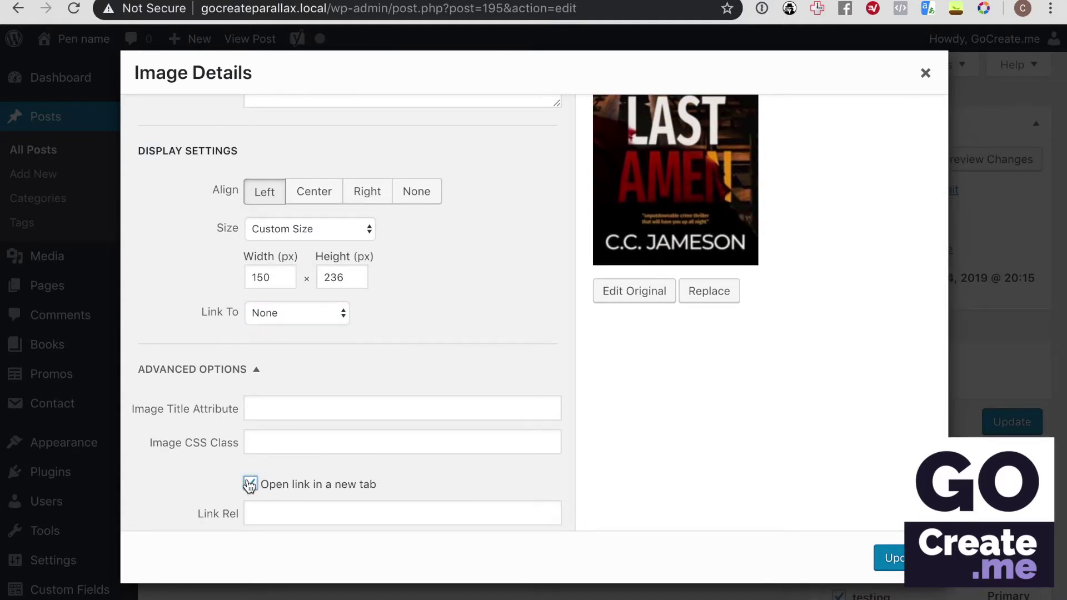
Apply the image details, update the post and view the live Hello again! page
{"action": "left_click", "coordinate": [892, 558]}
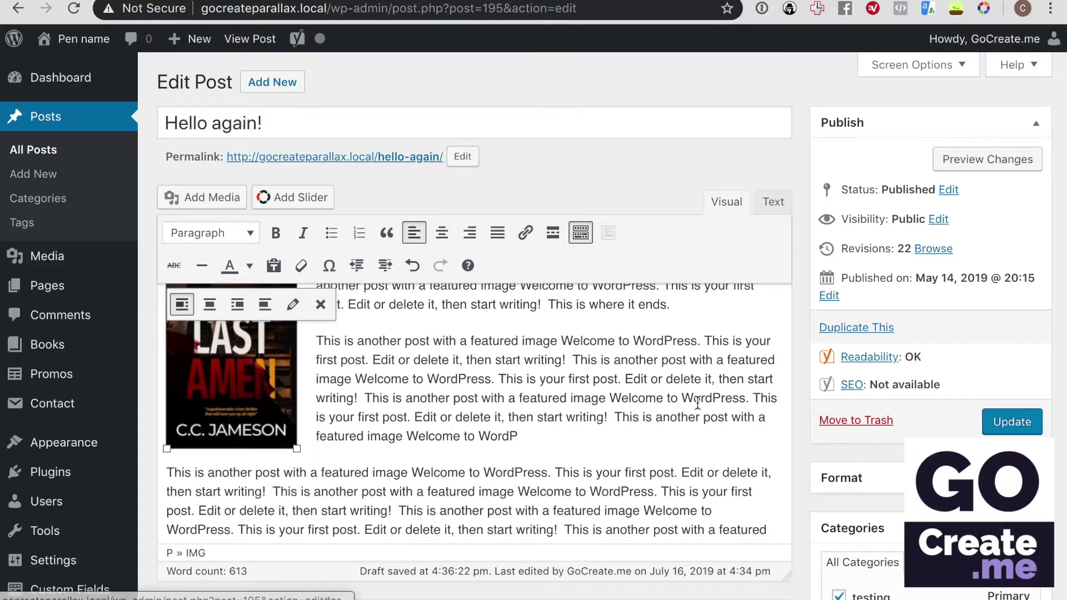
{"action": "left_click", "coordinate": [1001, 420]}
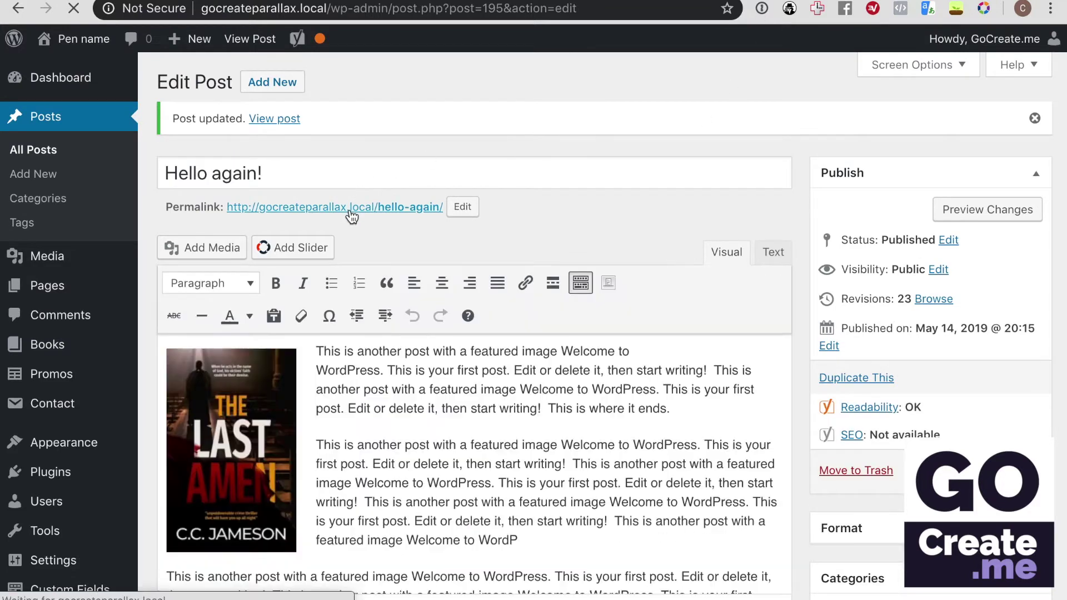
{"action": "left_click", "coordinate": [353, 209]}
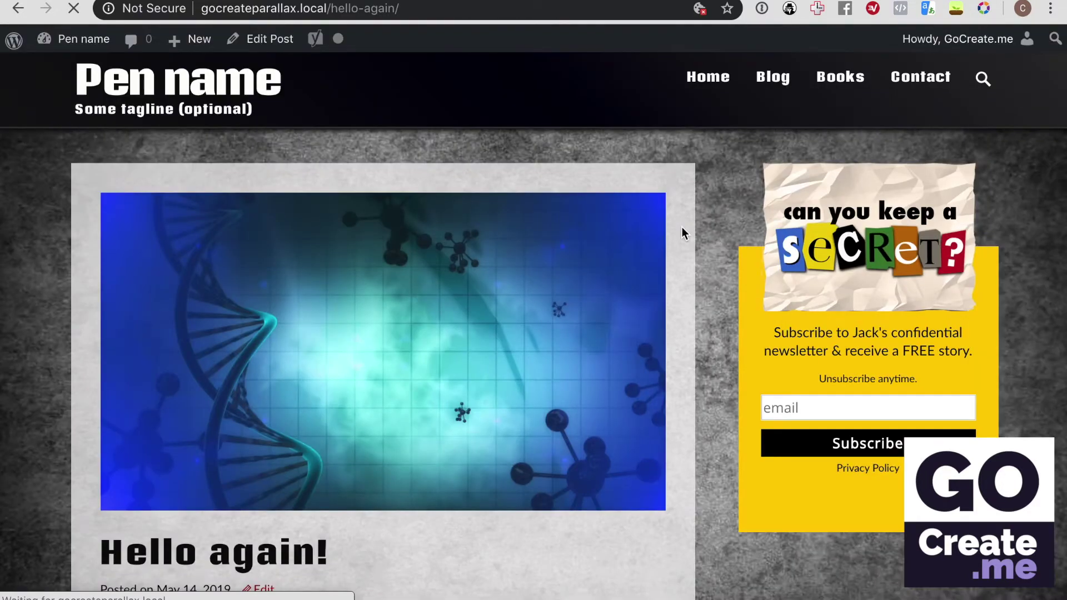
{"action": "scroll", "coordinate": [682, 226], "scroll_direction": "down", "scroll_amount": 6}
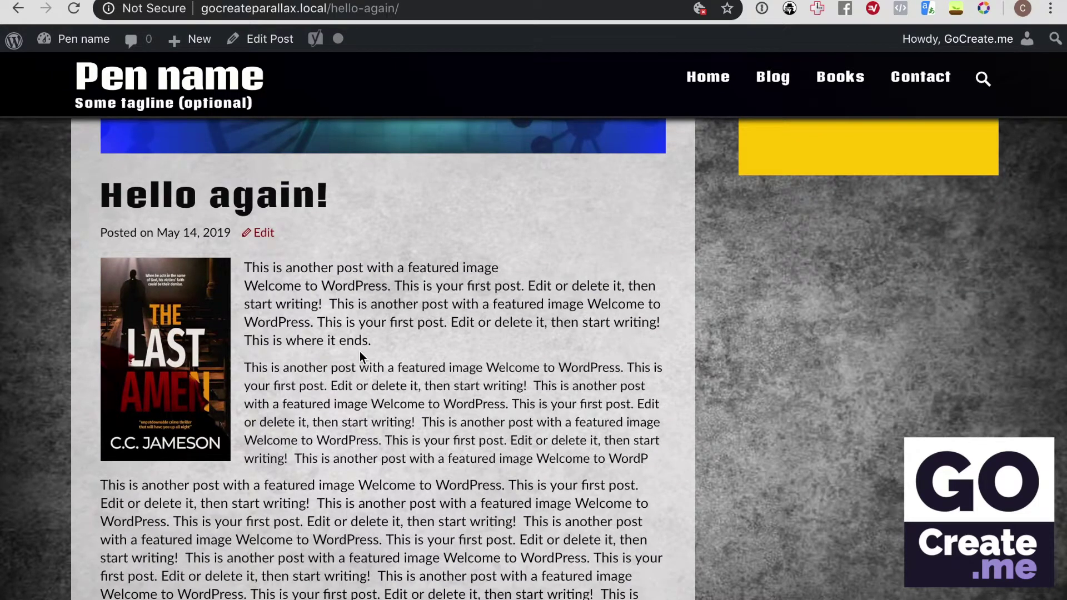
Return to the post editor and place the caret in an enlarged Excerpt box
{"action": "left_click", "coordinate": [264, 233]}
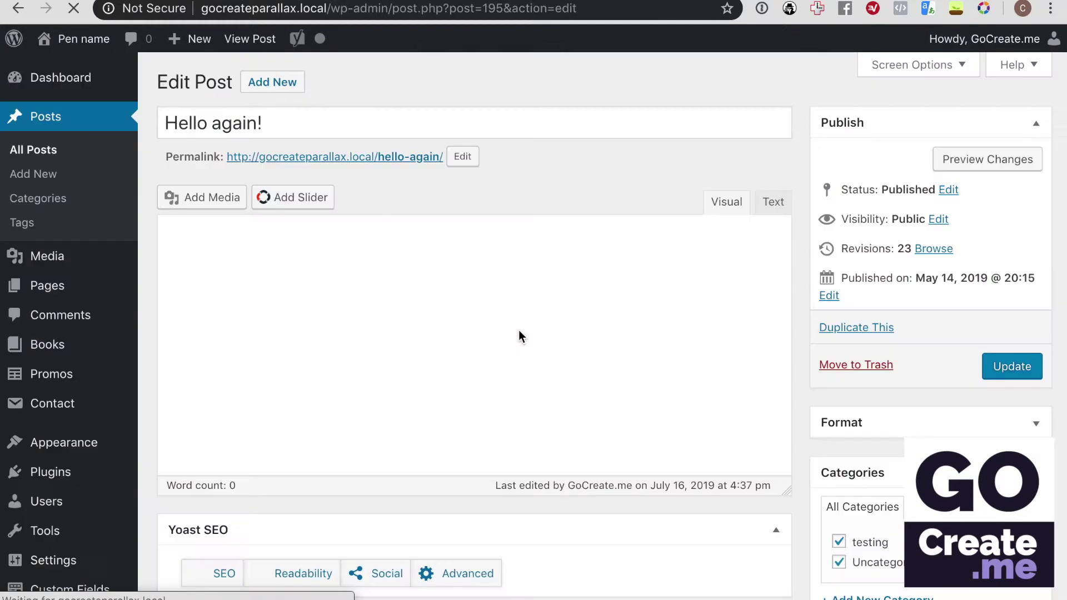
{"action": "scroll", "coordinate": [519, 331], "scroll_direction": "down", "scroll_amount": 7}
{"action": "scroll", "coordinate": [518, 330], "scroll_direction": "down", "scroll_amount": 5}
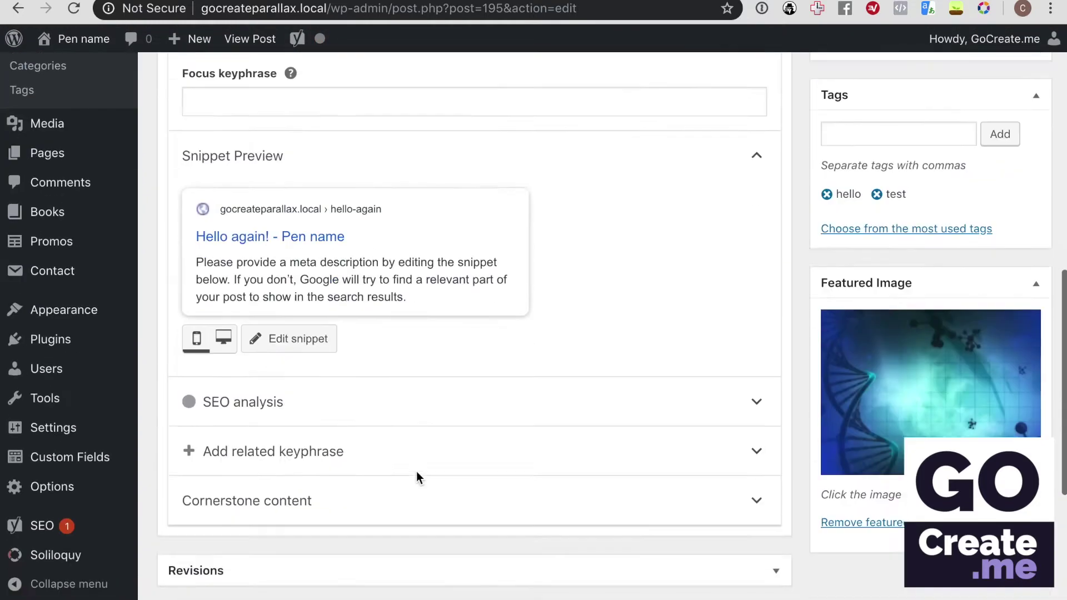
{"action": "scroll", "coordinate": [417, 477], "scroll_direction": "down", "scroll_amount": 5}
{"action": "left_click", "coordinate": [418, 486]}
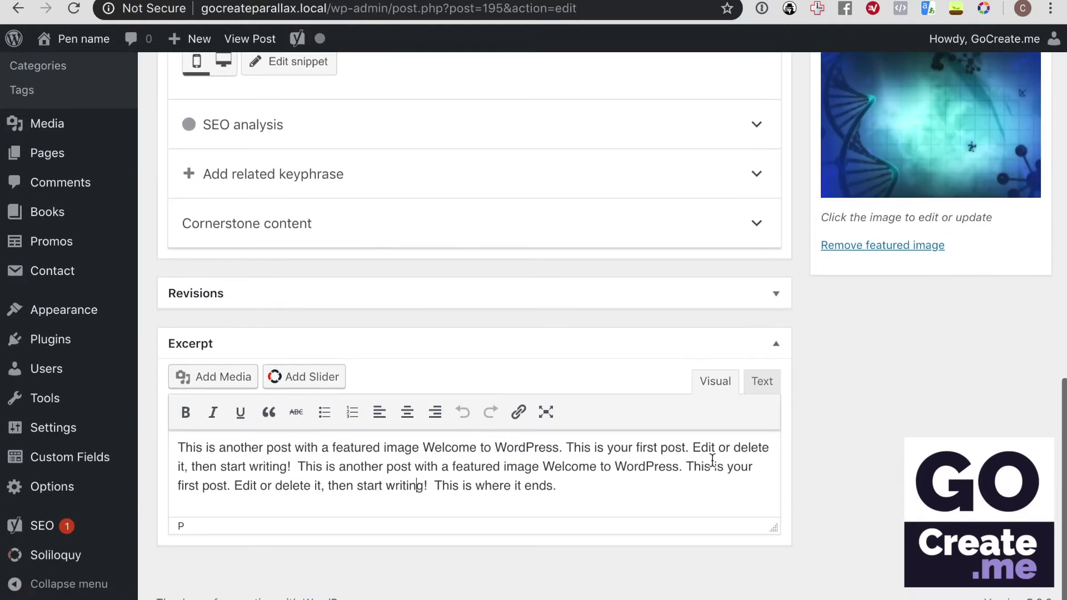
{"action": "left_click_drag", "start_coordinate": [773, 528], "coordinate": [774, 599]}
{"action": "scroll", "coordinate": [850, 467], "scroll_direction": "down", "scroll_amount": 2}
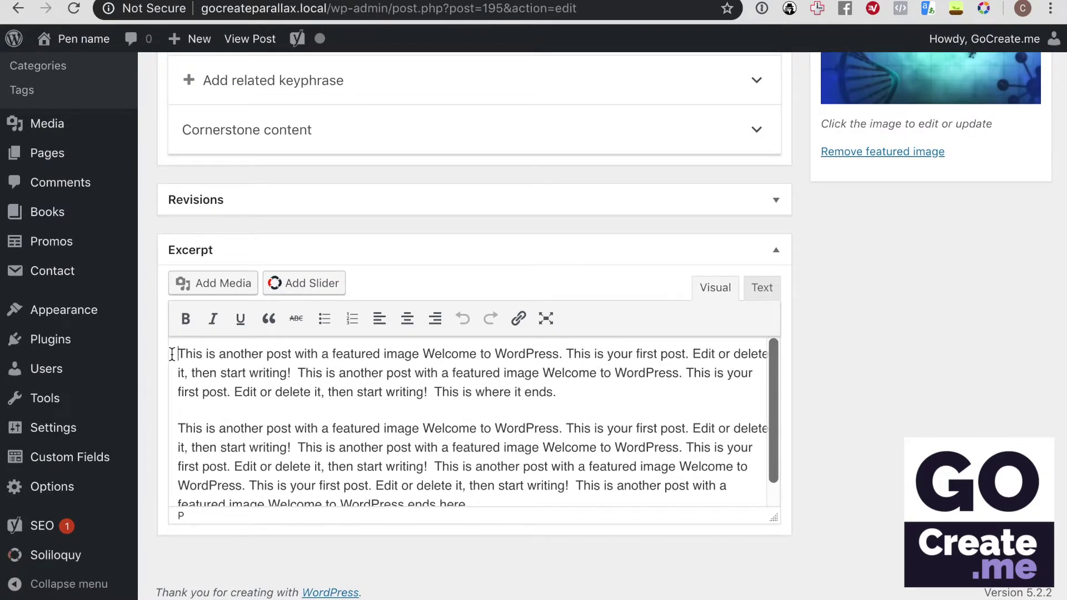
Insert the Free E-Book image into the excerpt, aligned right
{"action": "left_click", "coordinate": [216, 283]}
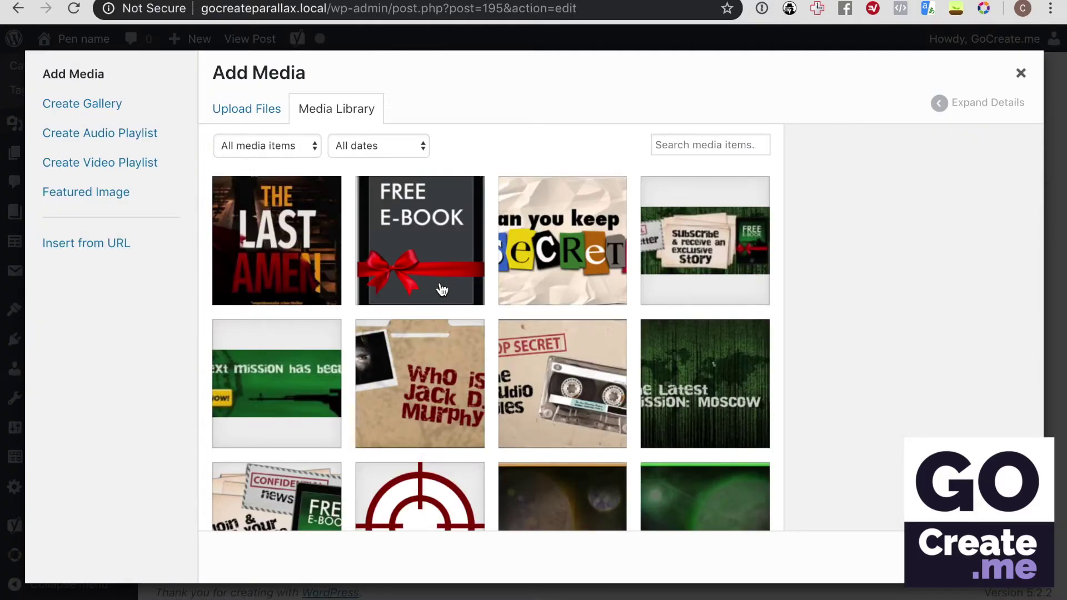
{"action": "left_click", "coordinate": [442, 289]}
{"action": "scroll", "coordinate": [917, 328], "scroll_direction": "down", "scroll_amount": 3}
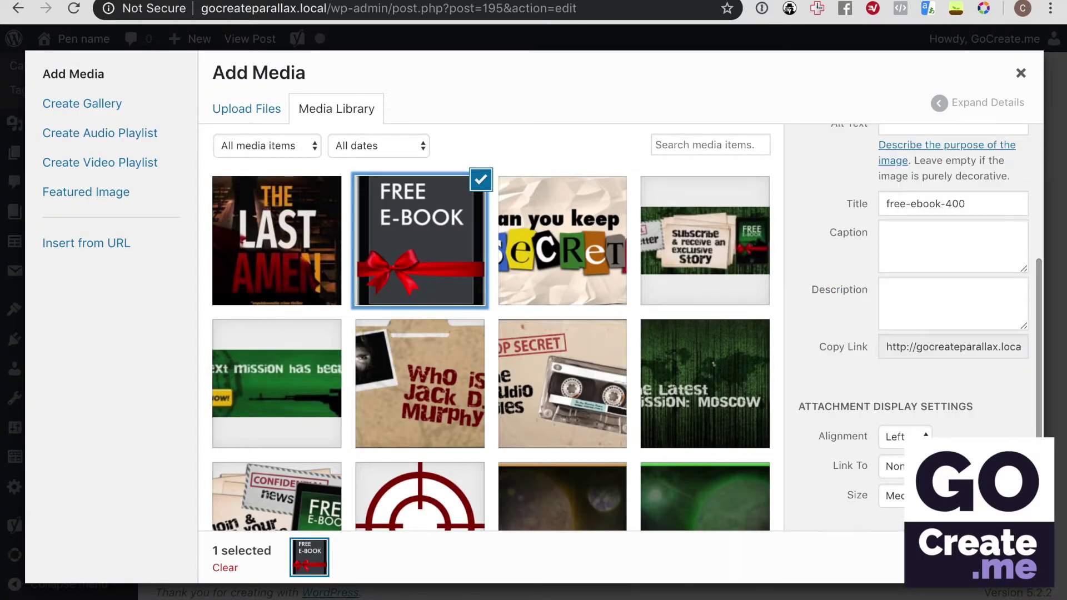
{"action": "left_click", "coordinate": [901, 437]}
{"action": "left_click", "coordinate": [889, 467]}
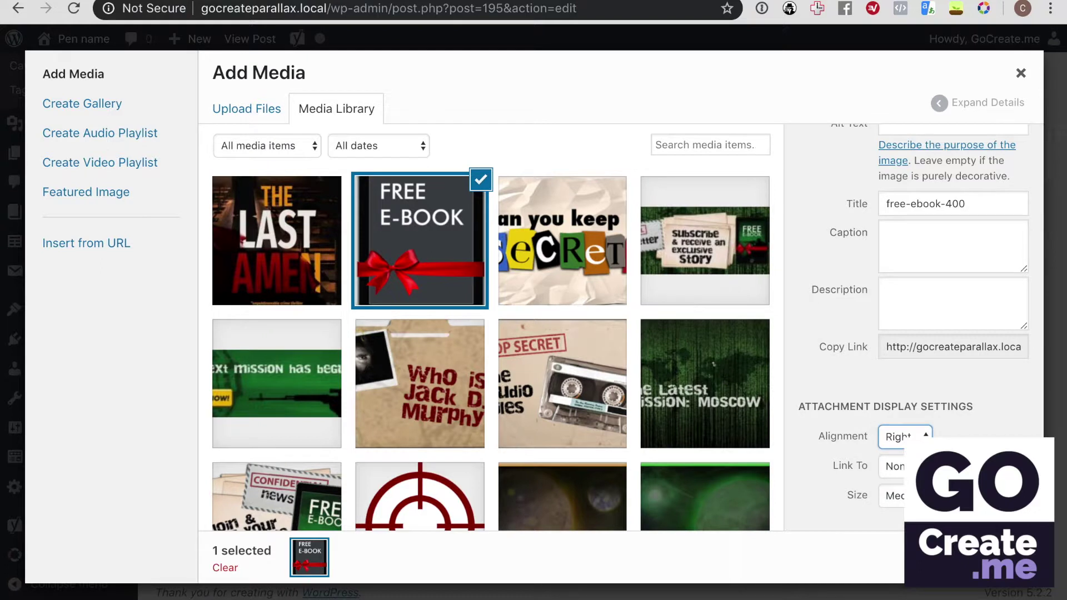
{"action": "left_click", "coordinate": [996, 560]}
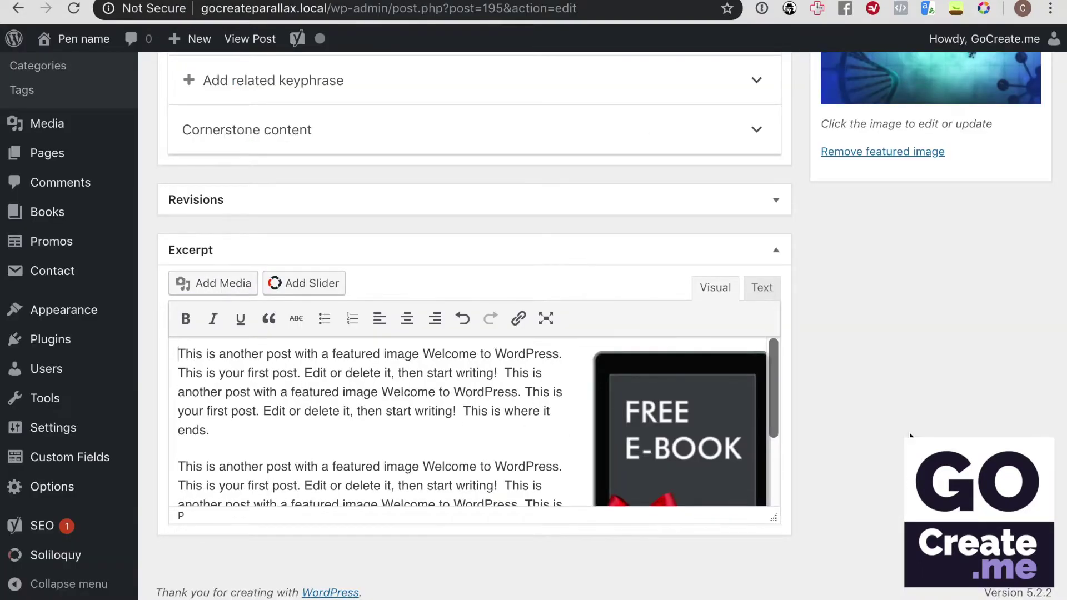
Resize the e-book image to a custom 89 × 128 px
{"action": "left_click", "coordinate": [737, 373]}
{"action": "left_click", "coordinate": [723, 358]}
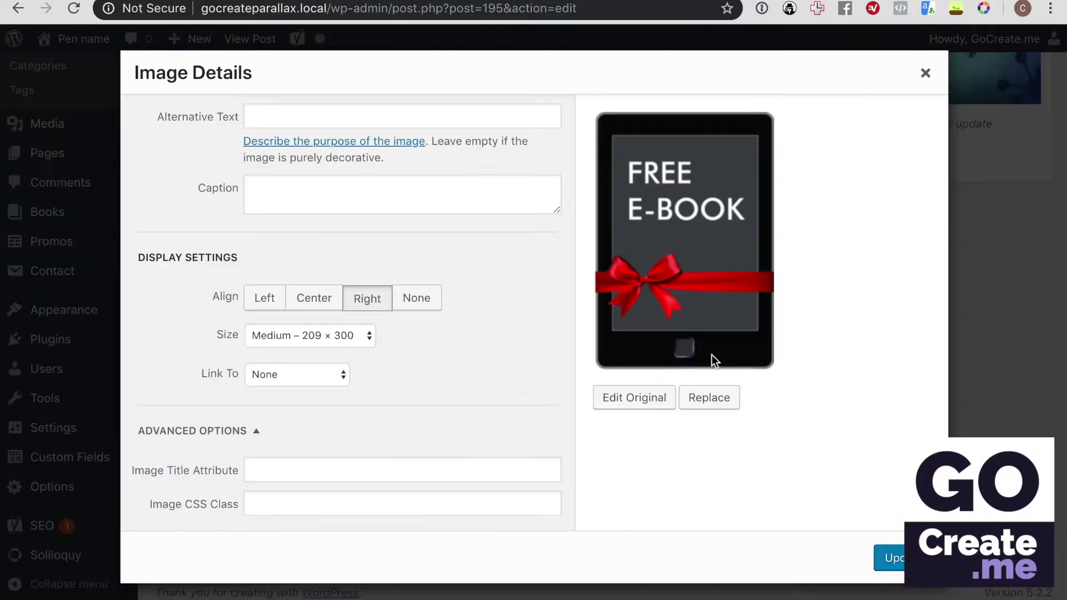
{"action": "left_click", "coordinate": [315, 334]}
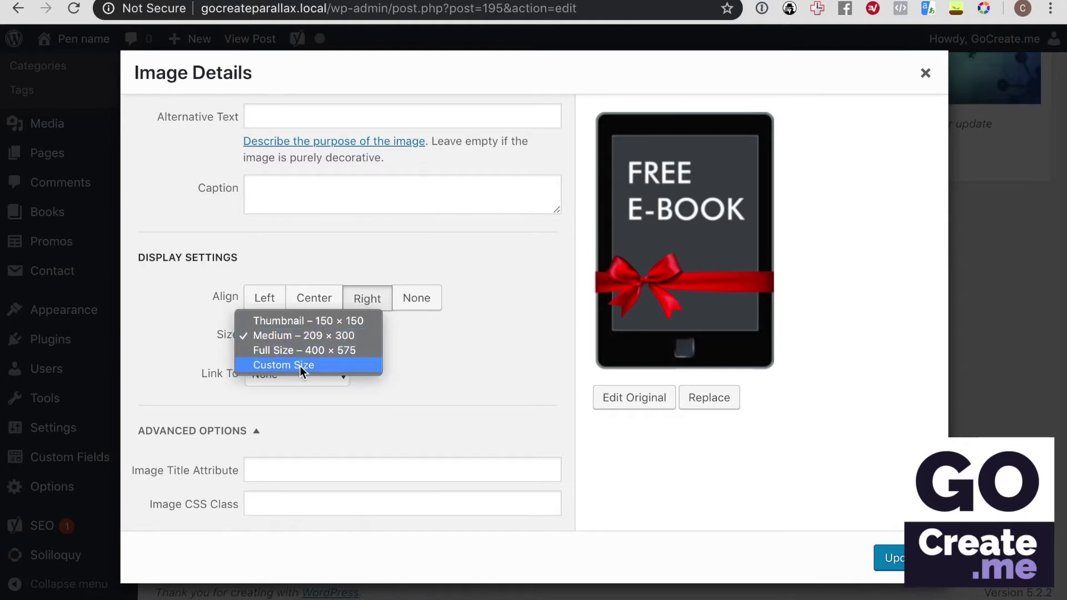
{"action": "left_click", "coordinate": [299, 366]}
{"action": "left_click", "coordinate": [258, 383]}
{"action": "key", "text": "BackSpace"}
{"action": "type", "text": "89"}
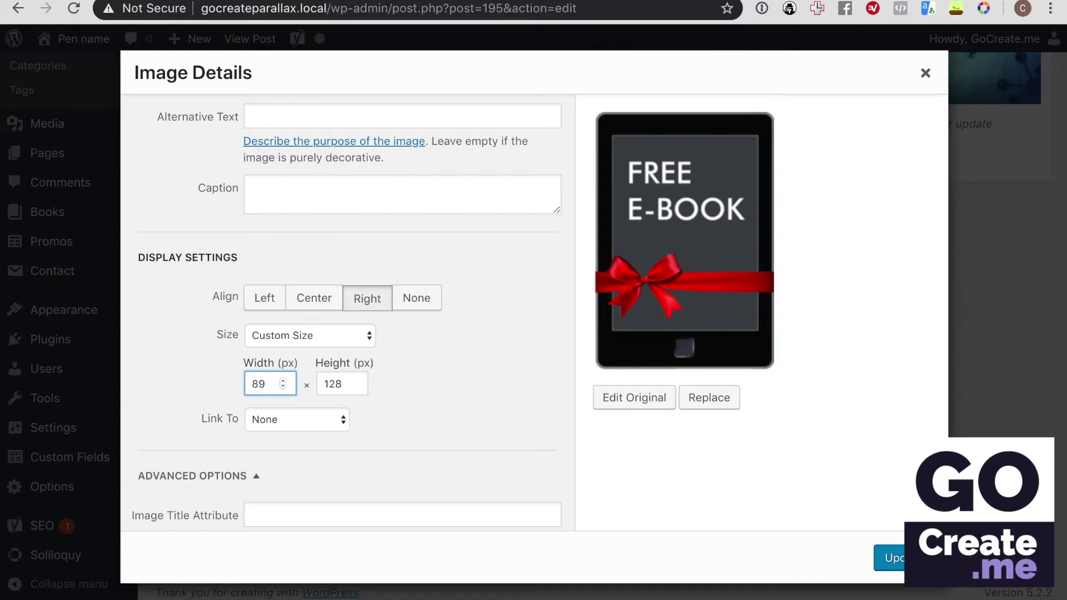
{"action": "left_click", "coordinate": [894, 560]}
{"action": "scroll", "coordinate": [473, 334], "scroll_direction": "up", "scroll_amount": 15}
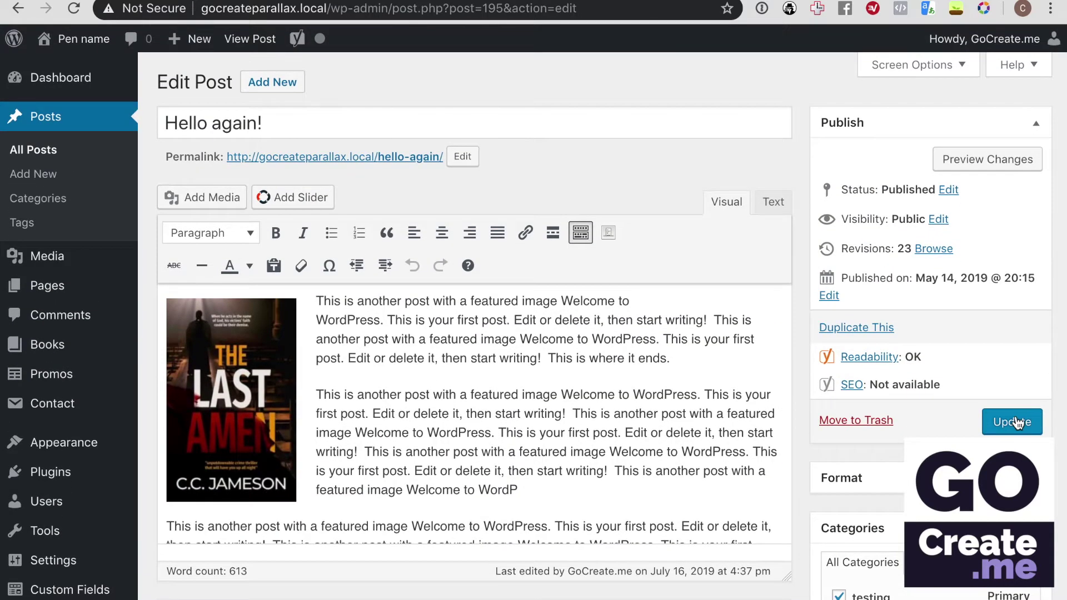
Update the post and check its excerpt with the right-aligned e-book image on the Blog page
{"action": "left_click", "coordinate": [1012, 421]}
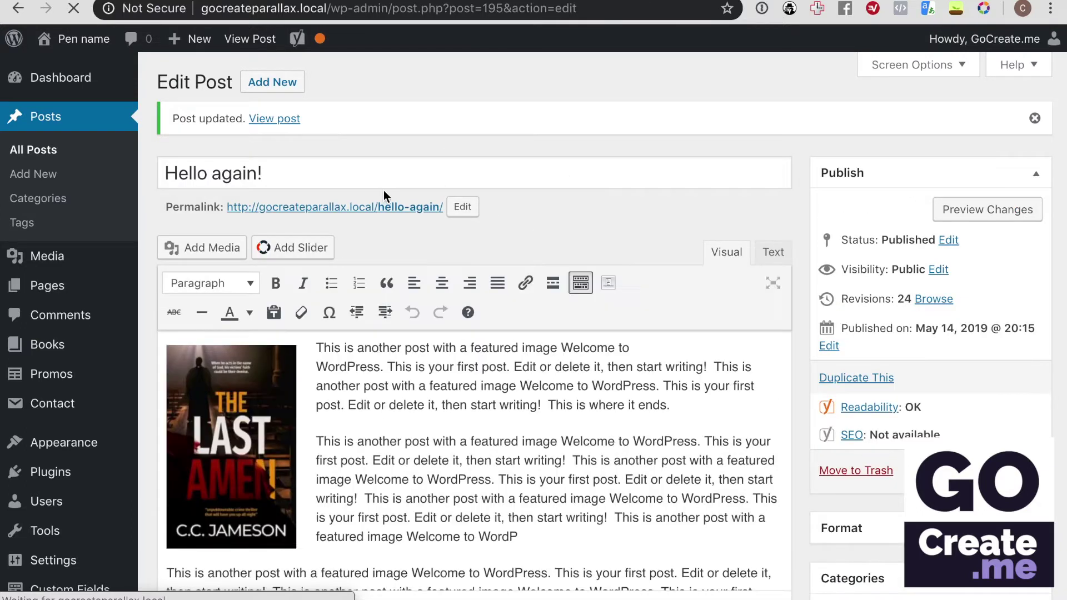
{"action": "left_click", "coordinate": [377, 210]}
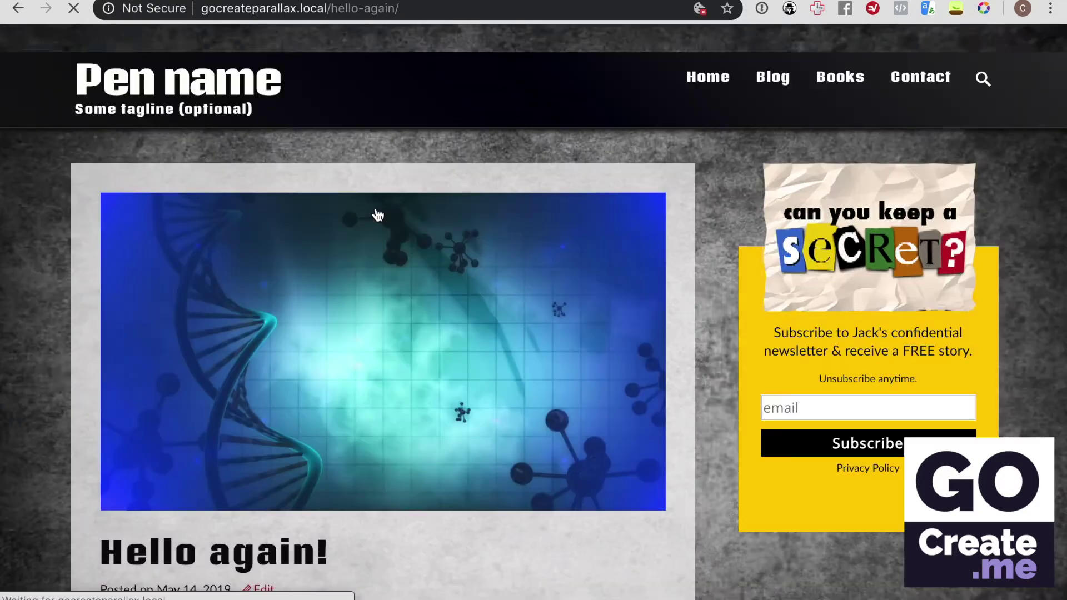
{"action": "scroll", "coordinate": [496, 431], "scroll_direction": "down", "scroll_amount": 6}
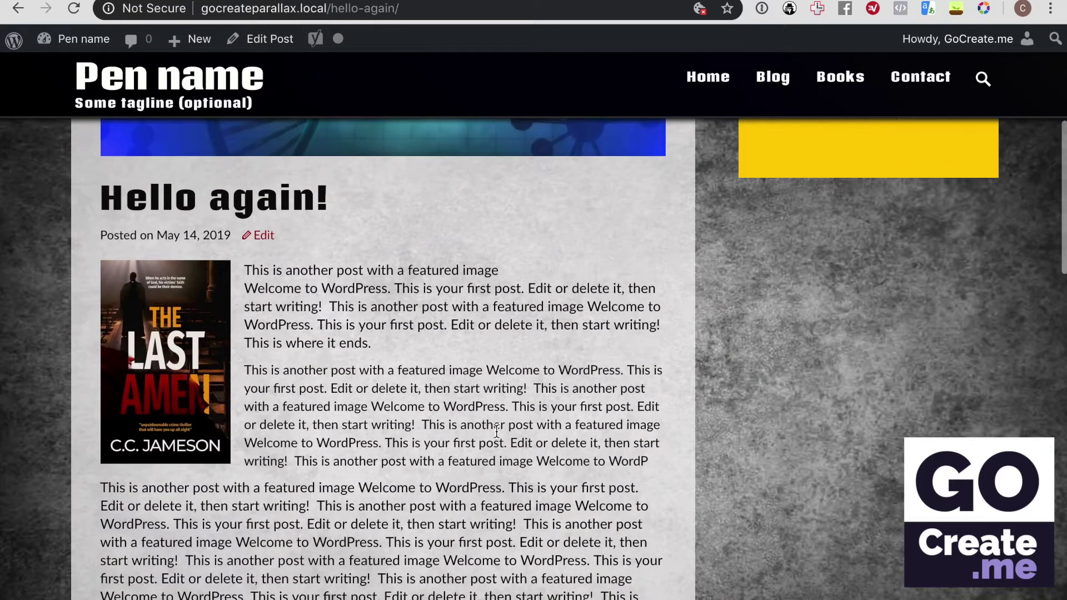
{"action": "left_click", "coordinate": [772, 74]}
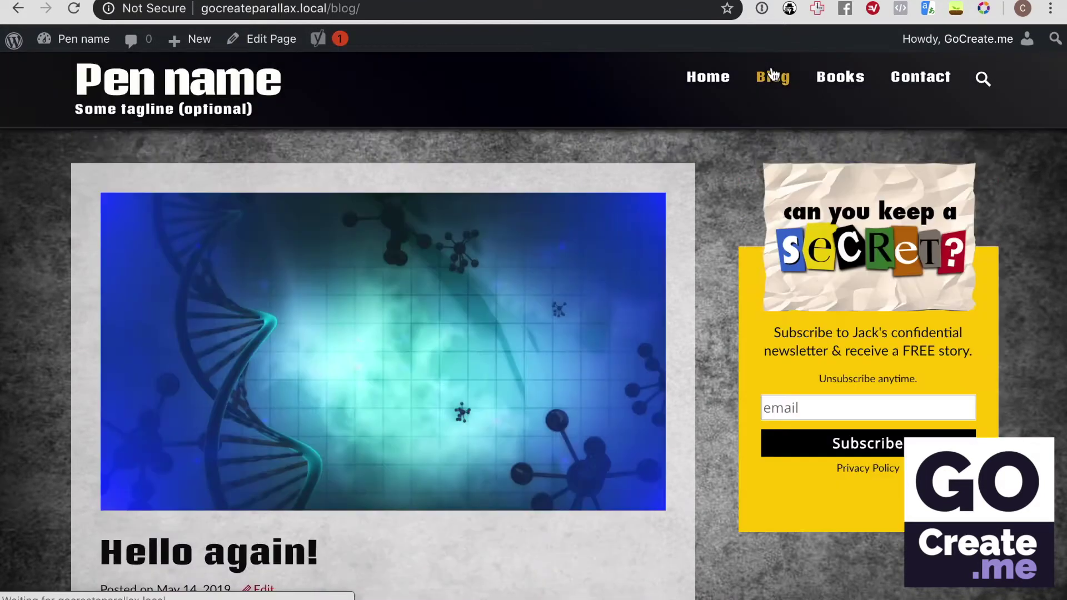
{"action": "scroll", "coordinate": [461, 401], "scroll_direction": "down", "scroll_amount": 6}
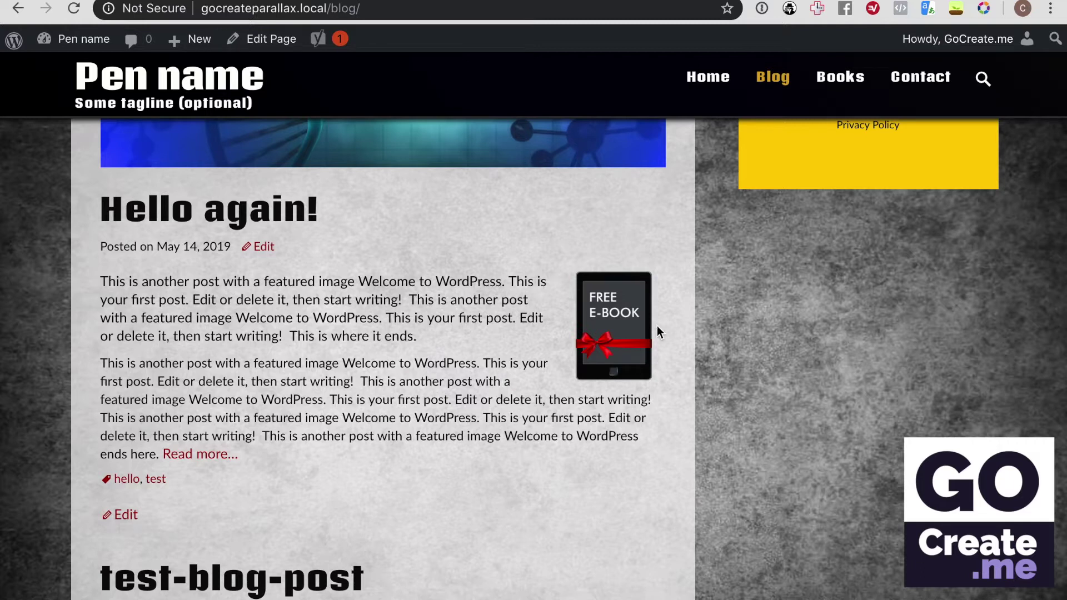
{"action": "scroll", "coordinate": [496, 360], "scroll_direction": "up", "scroll_amount": 2}
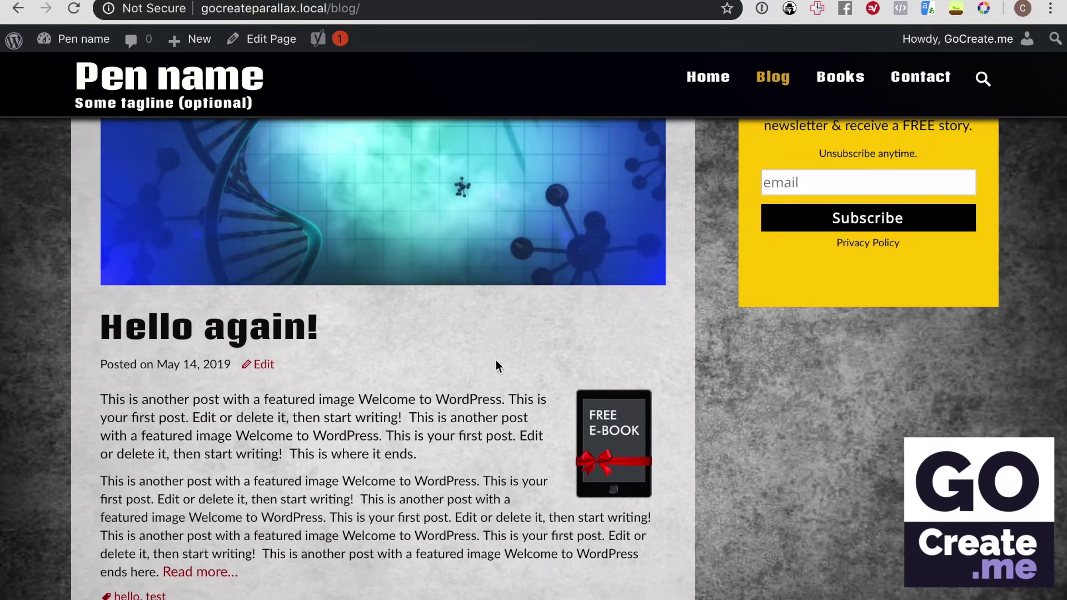
{"action": "scroll", "coordinate": [495, 361], "scroll_direction": "up", "scroll_amount": 4}
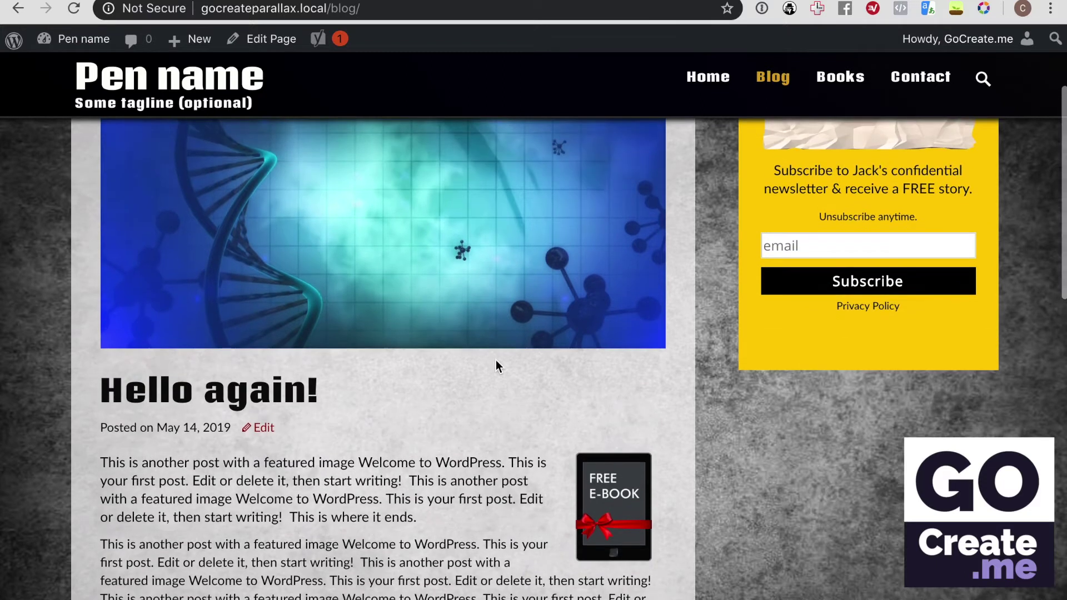
Search the site for 'hello again' and scroll through the results
{"action": "left_click", "coordinate": [987, 80]}
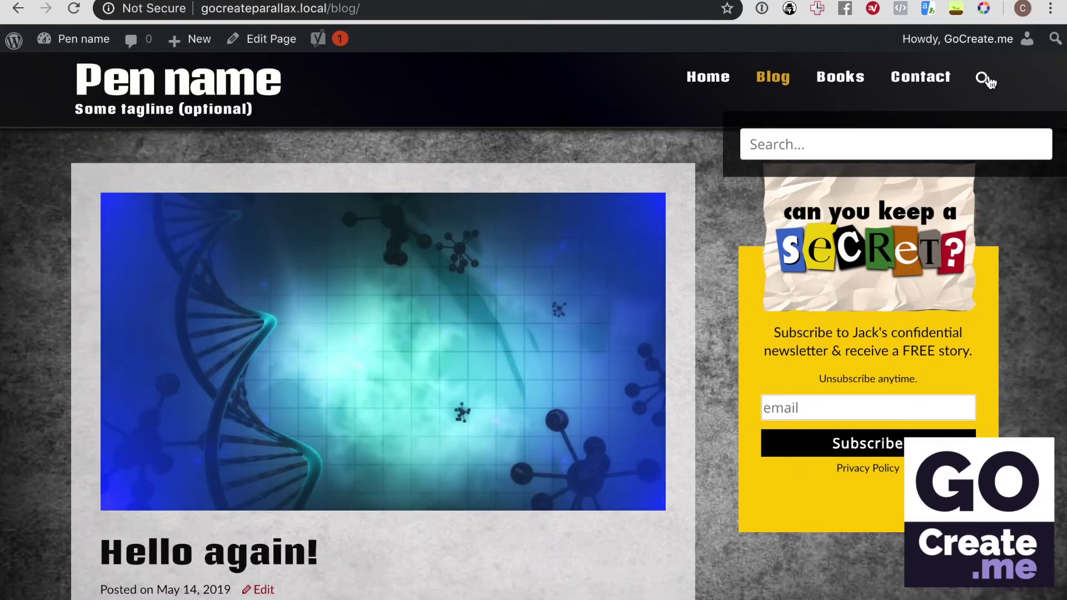
{"action": "left_click", "coordinate": [908, 143]}
{"action": "type", "text": "hello again"}
{"action": "key", "text": "Return"}
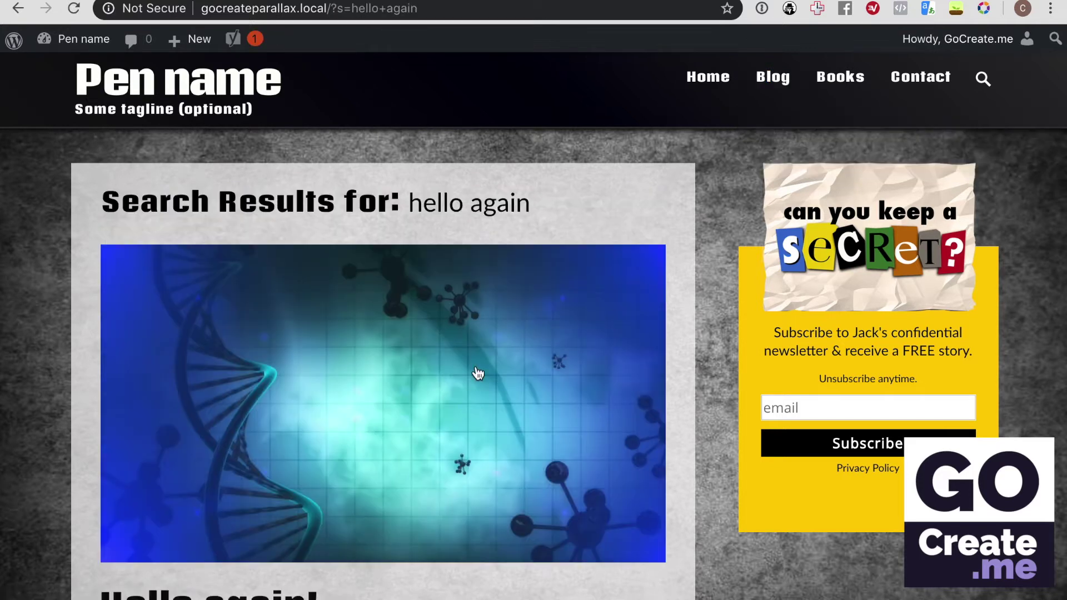
{"action": "scroll", "coordinate": [476, 374], "scroll_direction": "down", "scroll_amount": 7}
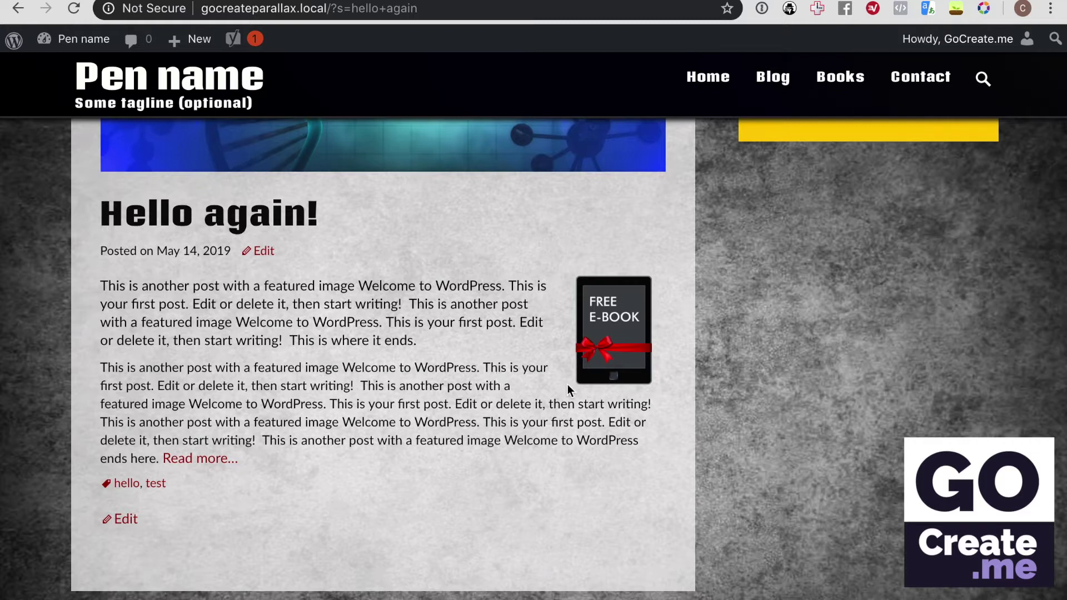
{"action": "scroll", "coordinate": [568, 384], "scroll_direction": "up", "scroll_amount": 7}
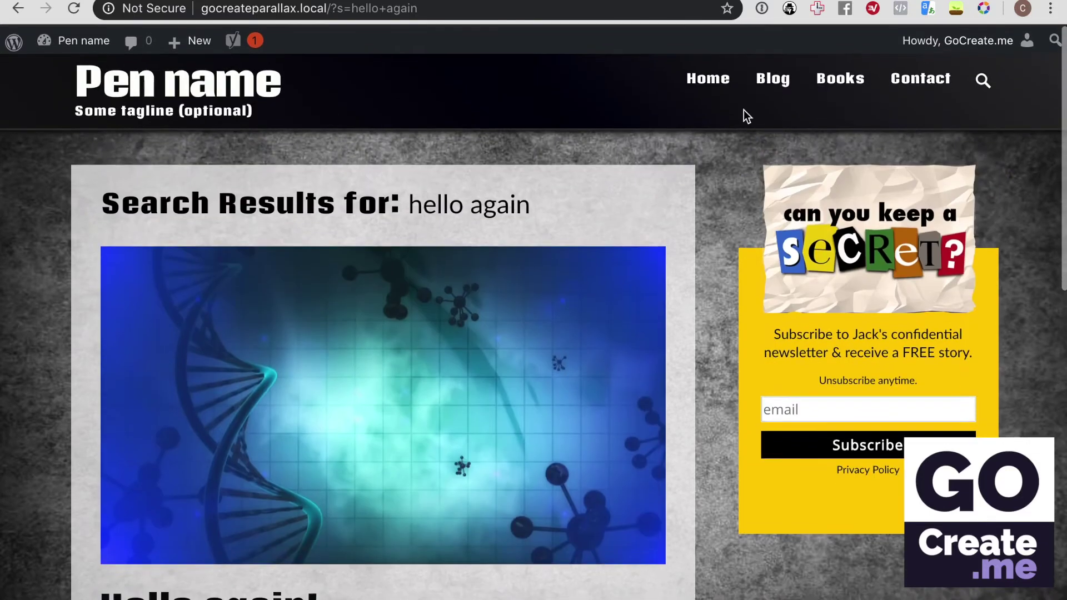
Browse the Uncategorized archive (Hello again!, test-blog-post, Hello world!), then go back to the 'hello' tag archive
{"action": "left_click", "coordinate": [774, 80]}
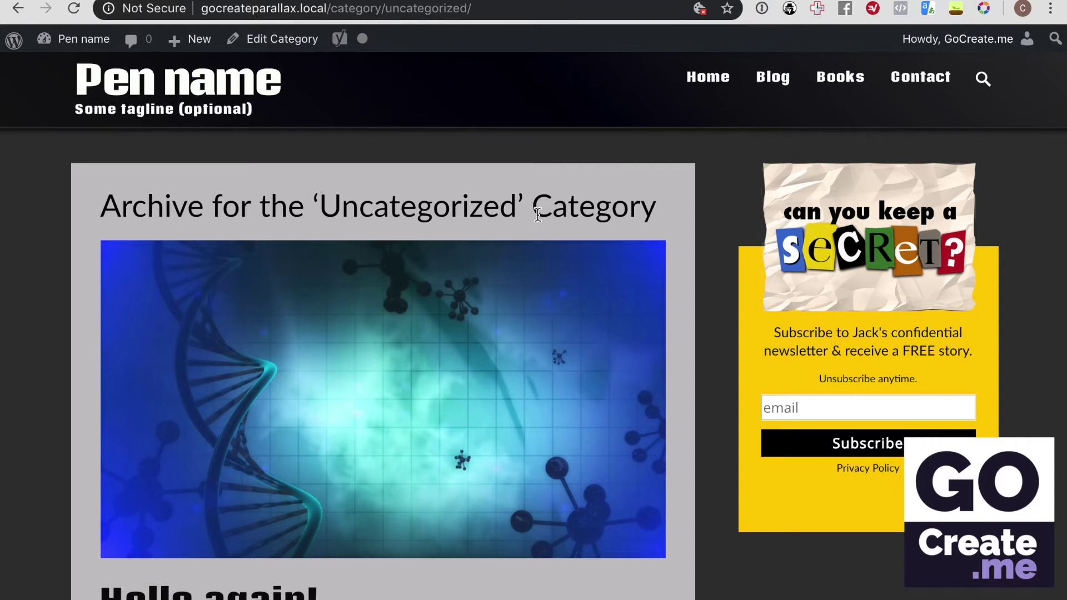
{"action": "scroll", "coordinate": [538, 215], "scroll_direction": "down", "scroll_amount": 7}
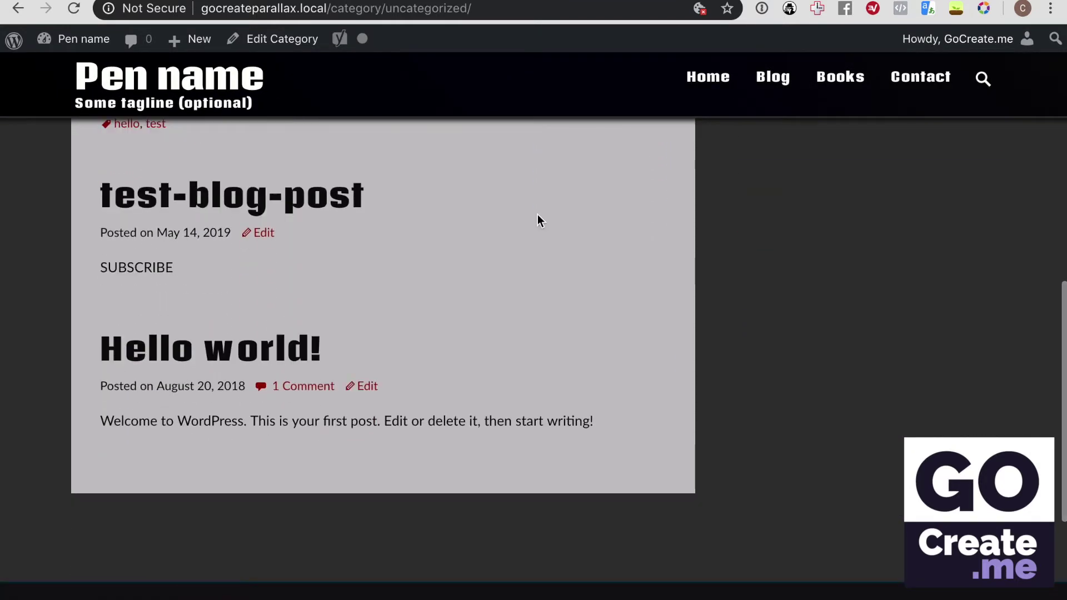
{"action": "scroll", "coordinate": [538, 216], "scroll_direction": "up", "scroll_amount": 5}
{"action": "scroll", "coordinate": [538, 217], "scroll_direction": "up", "scroll_amount": 5}
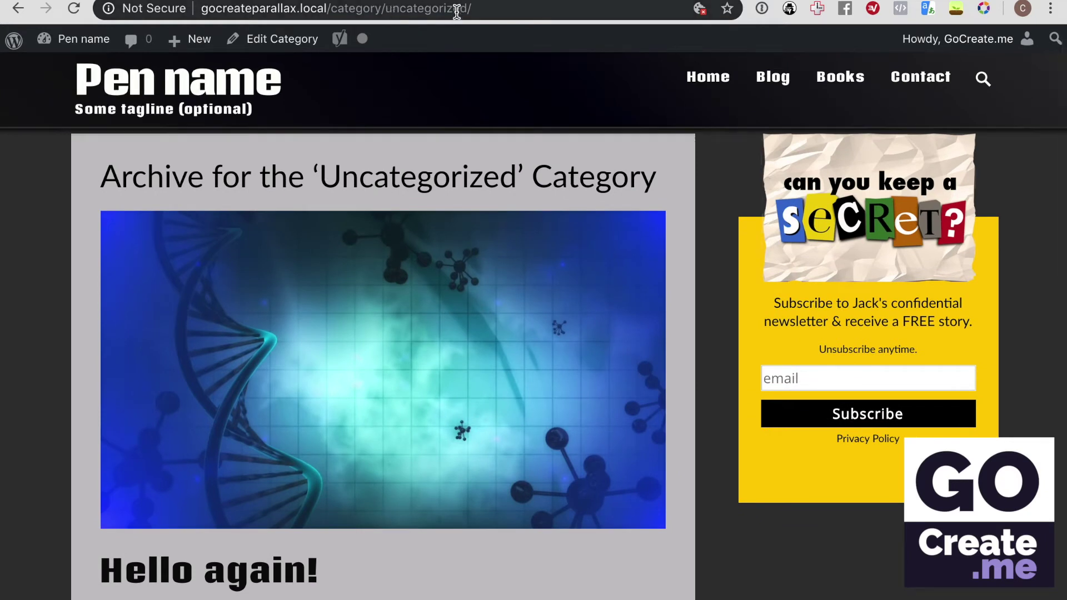
{"action": "key", "text": "alt+Left"}
Open the 'test' tag archive and scroll through its Hello again! post
{"action": "scroll", "coordinate": [588, 313], "scroll_direction": "down", "scroll_amount": 2}
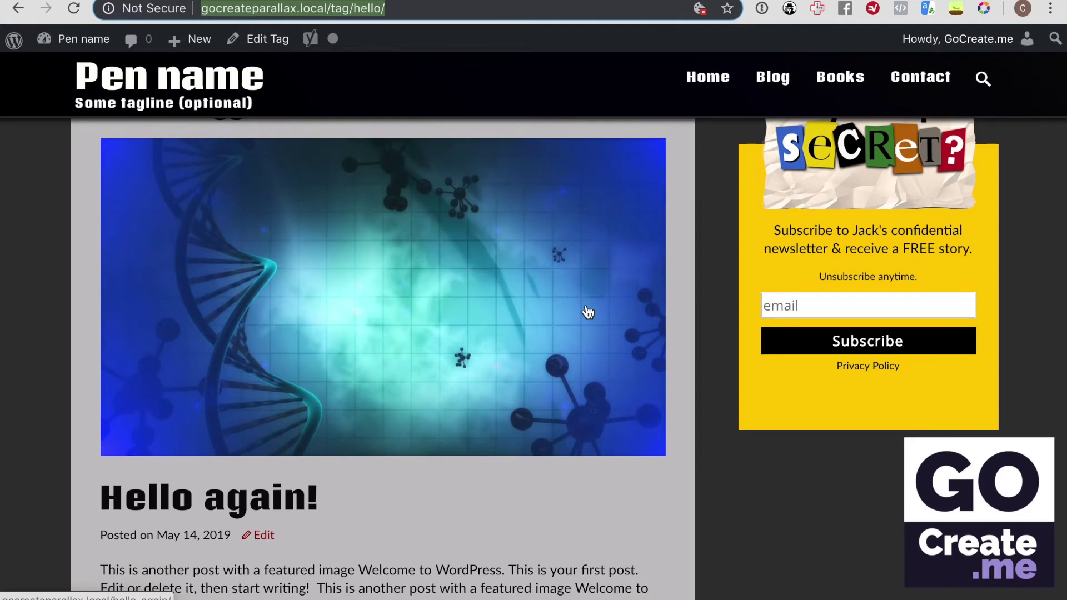
{"action": "scroll", "coordinate": [588, 313], "scroll_direction": "down", "scroll_amount": 4}
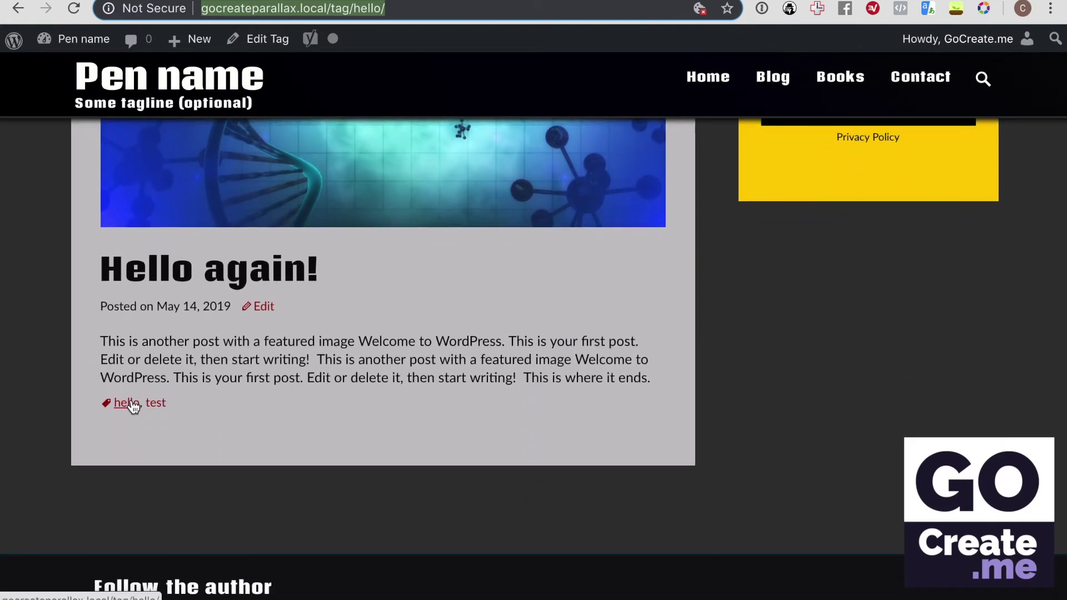
{"action": "left_click", "coordinate": [150, 403]}
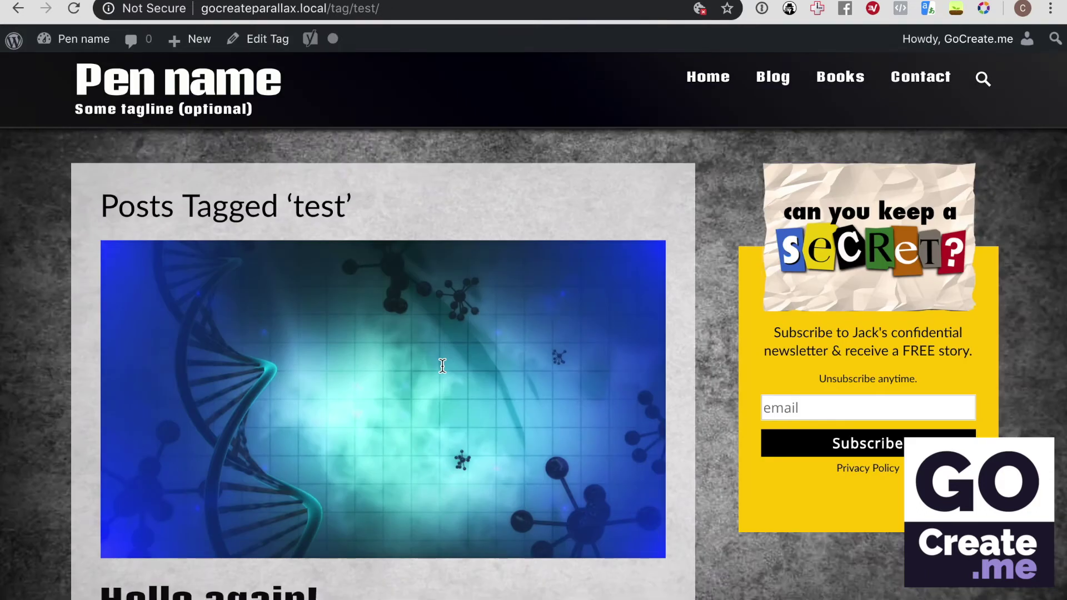
{"action": "scroll", "coordinate": [636, 256], "scroll_direction": "down", "scroll_amount": 9}
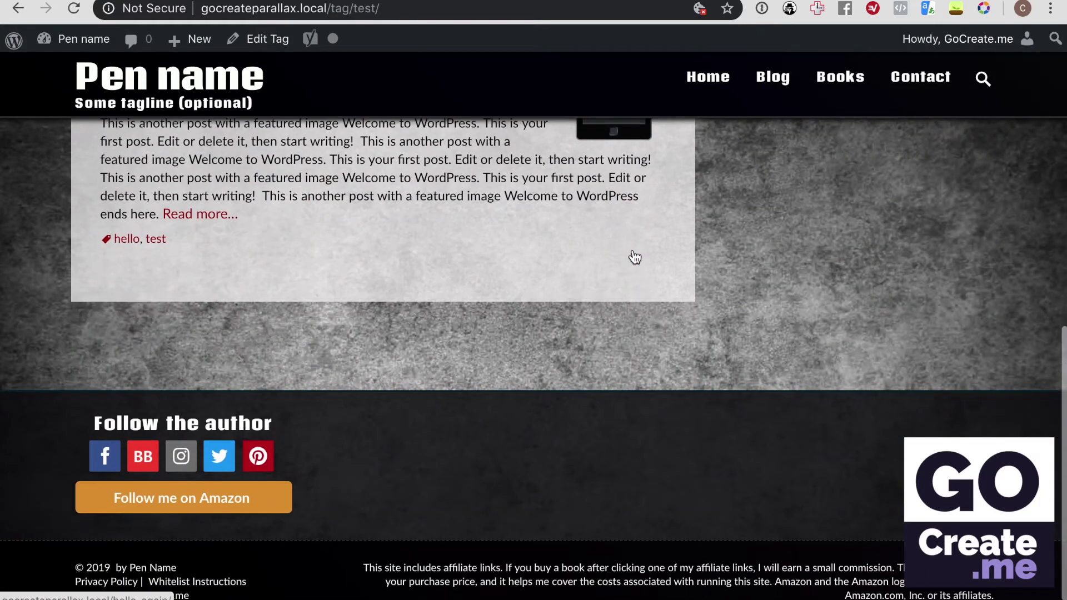
{"action": "scroll", "coordinate": [634, 253], "scroll_direction": "up", "scroll_amount": 12}
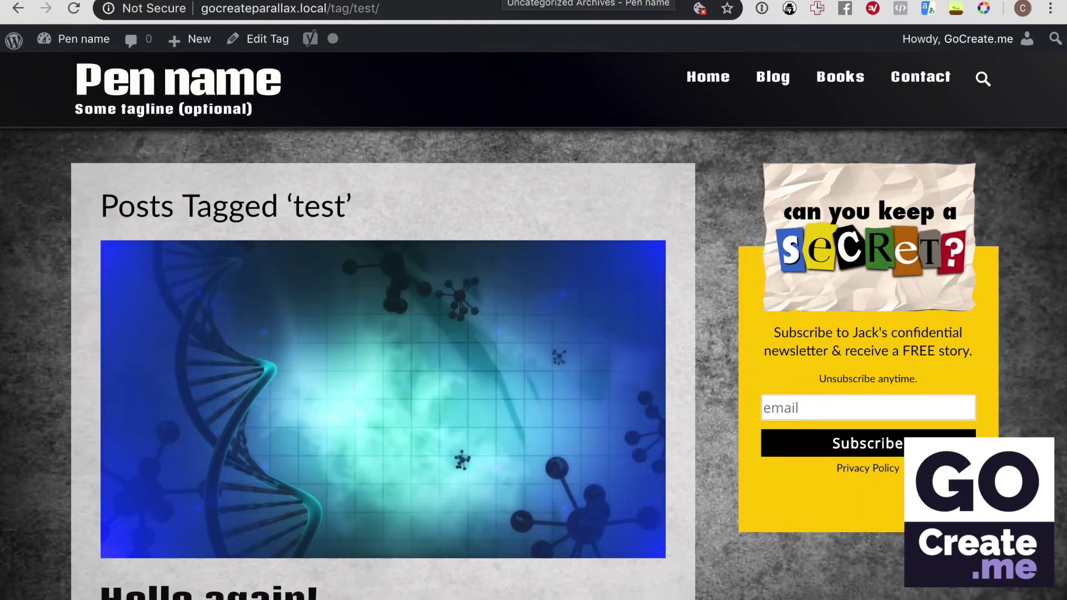
{"action": "scroll", "coordinate": [697, 266], "scroll_direction": "down", "scroll_amount": 5}
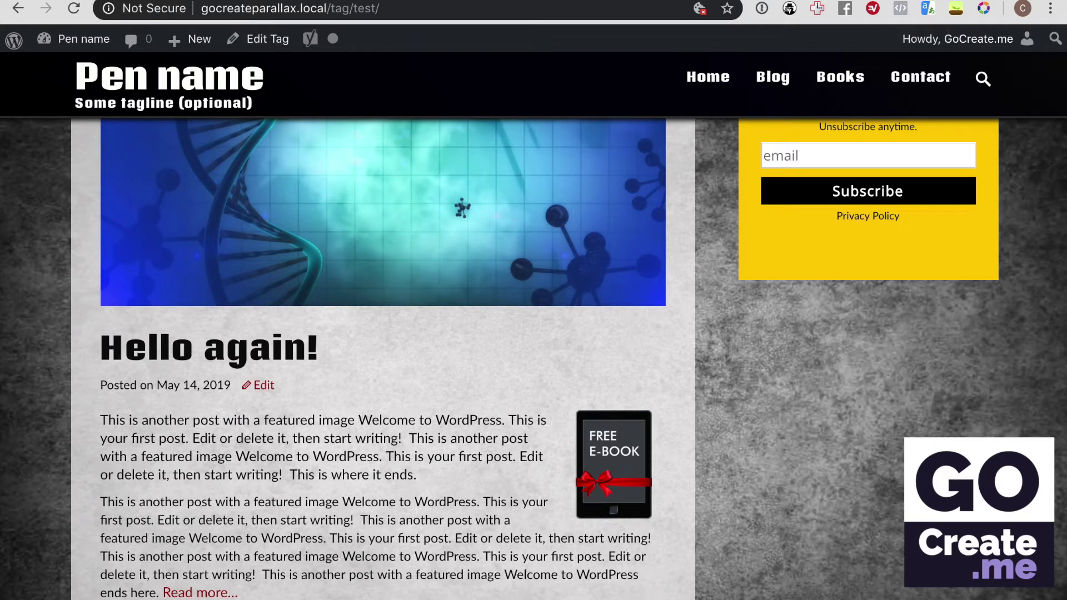
Add Tag Cloud and Categories widgets to the Primary Sidebar from the Widgets page
{"action": "mouse_move", "coordinate": [77, 40]}
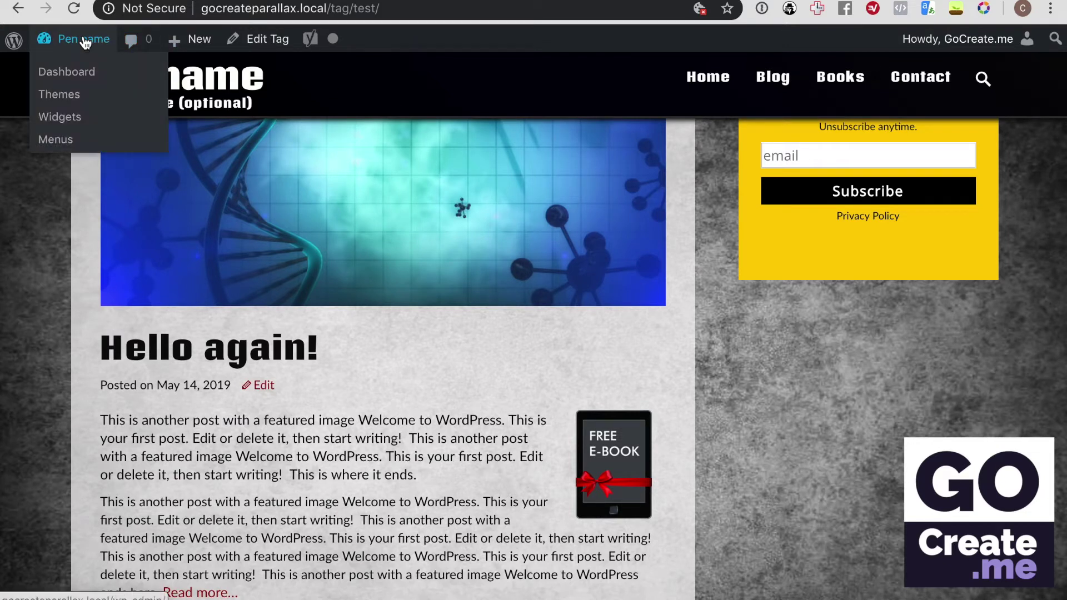
{"action": "left_click", "coordinate": [67, 80]}
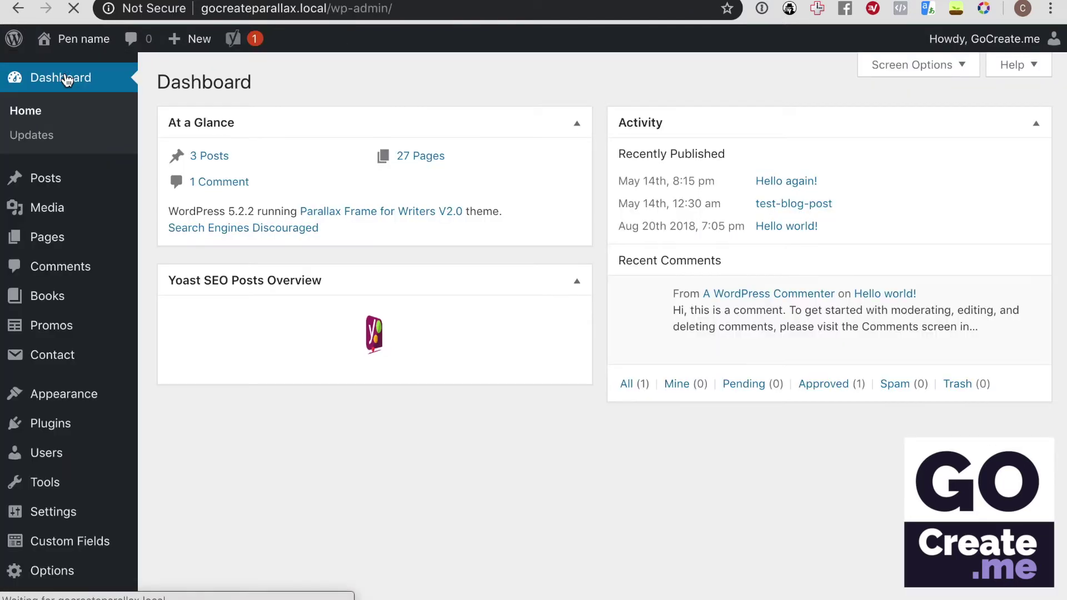
{"action": "left_click", "coordinate": [221, 452]}
{"action": "scroll", "coordinate": [392, 263], "scroll_direction": "down", "scroll_amount": 15}
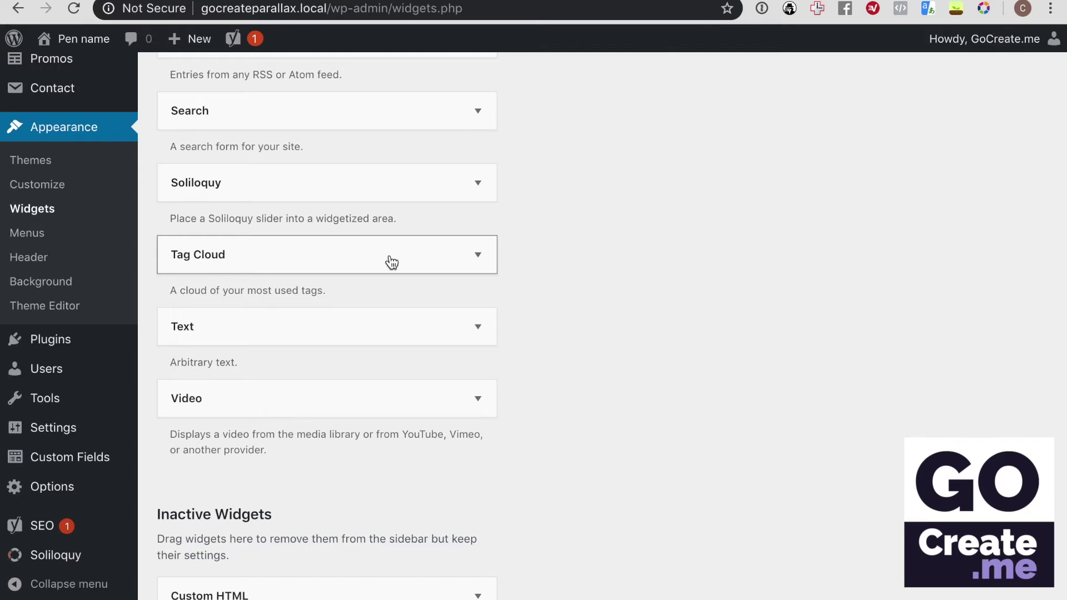
{"action": "left_click", "coordinate": [392, 262]}
{"action": "left_click", "coordinate": [369, 400]}
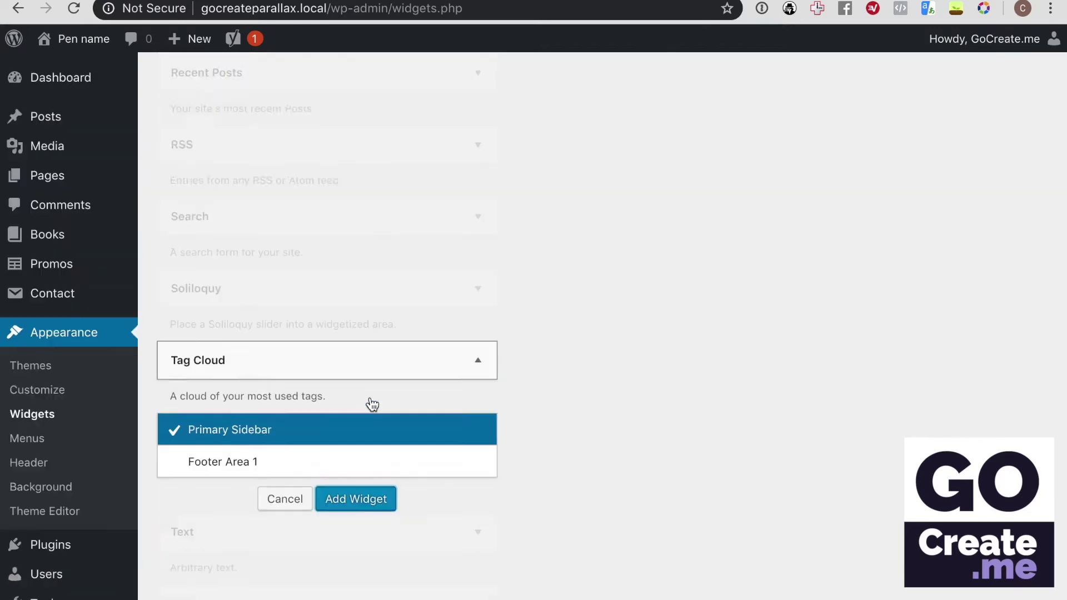
{"action": "scroll", "coordinate": [425, 426], "scroll_direction": "up", "scroll_amount": 12}
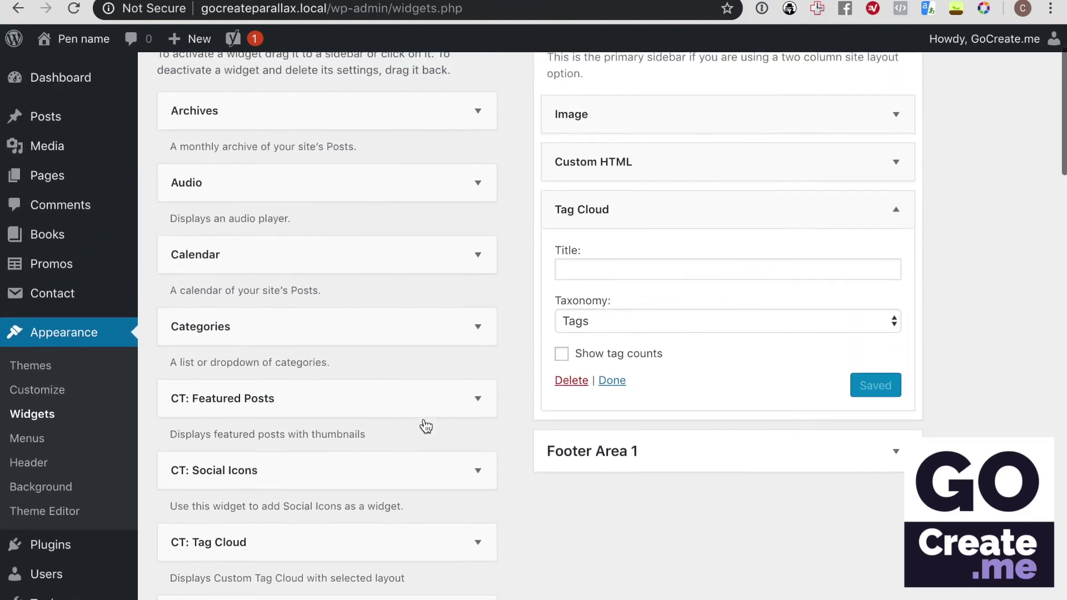
{"action": "left_click", "coordinate": [362, 356]}
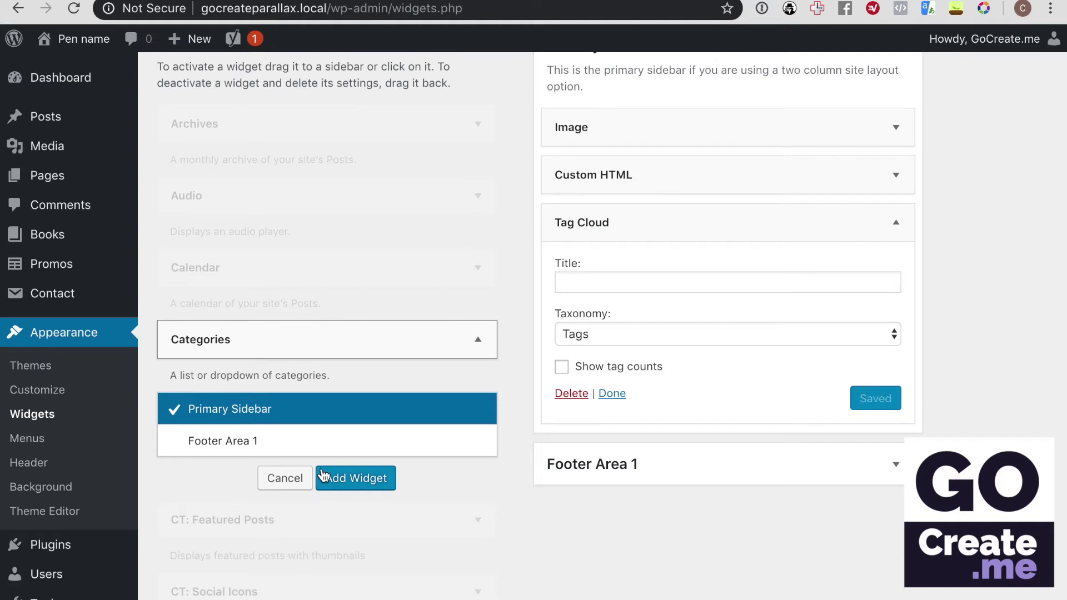
{"action": "left_click", "coordinate": [355, 479]}
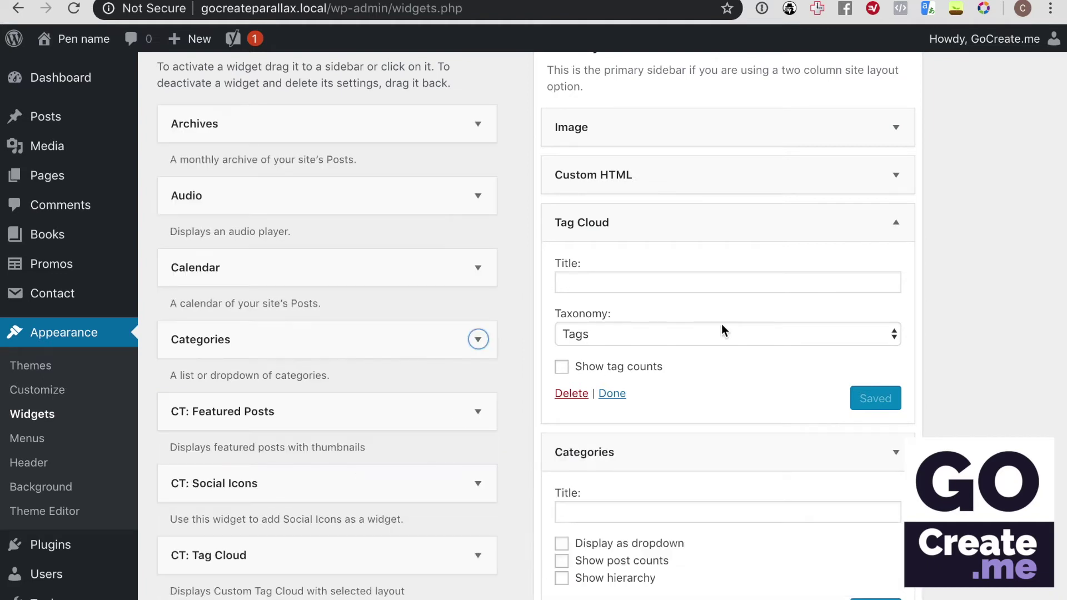
Title the tag cloud 'Cloudy Stuff' with tag counts shown, title Categories 'Demo Categories', and save
{"action": "left_click", "coordinate": [657, 282]}
{"action": "type", "text": "Cloudy Stuff"}
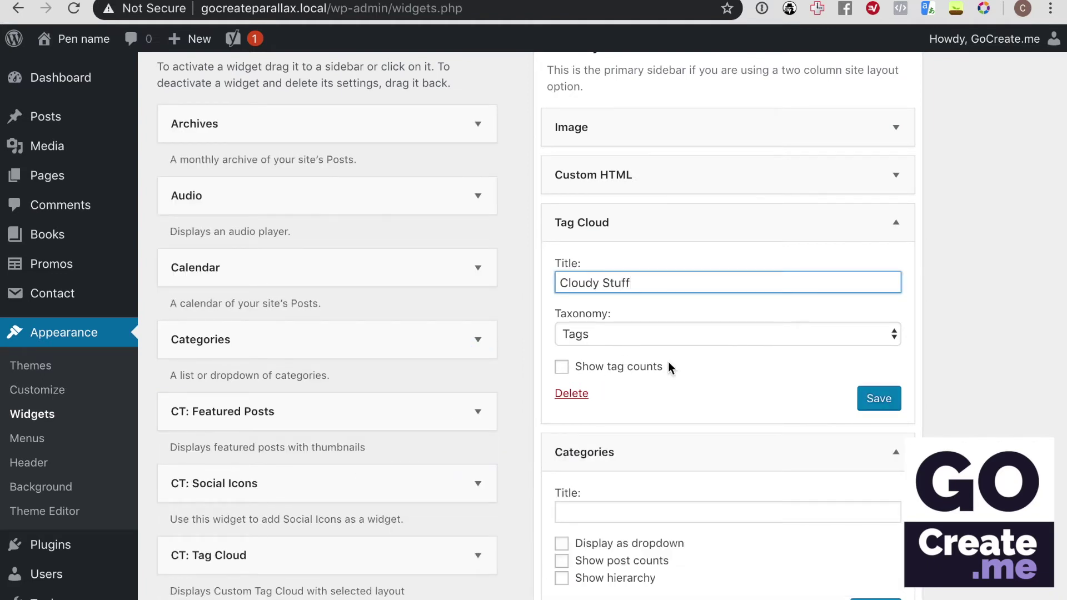
{"action": "left_click", "coordinate": [654, 373]}
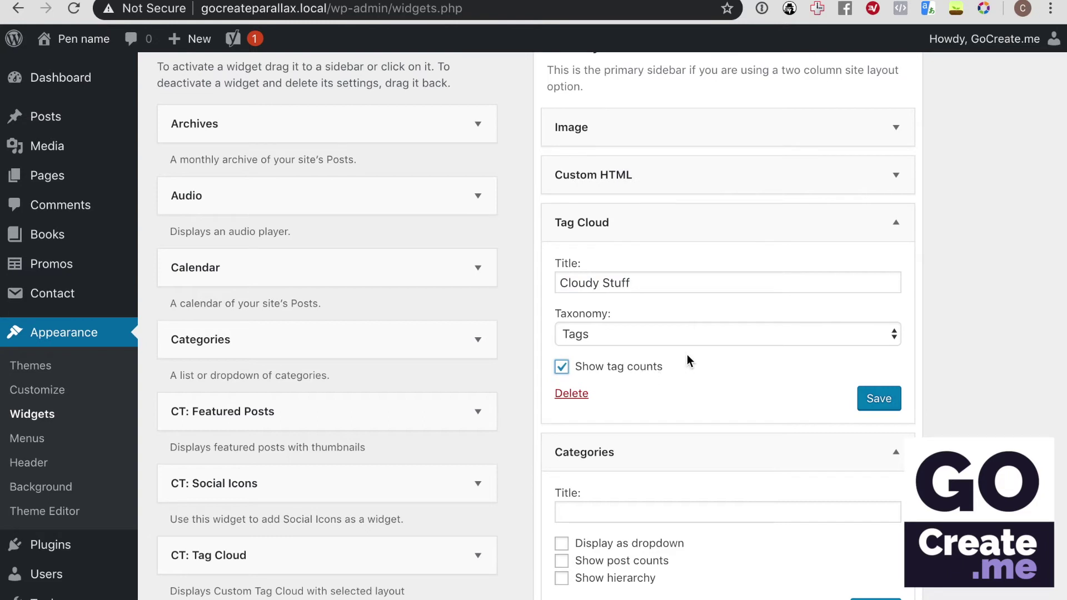
{"action": "left_click", "coordinate": [728, 332]}
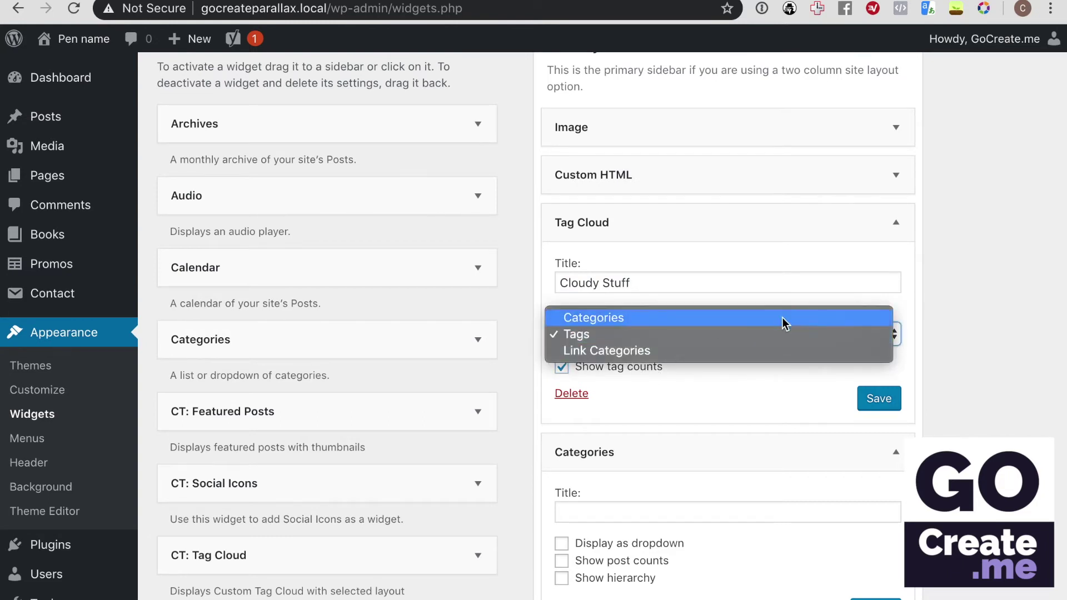
{"action": "left_click", "coordinate": [983, 309]}
{"action": "scroll", "coordinate": [985, 328], "scroll_direction": "down", "scroll_amount": 3}
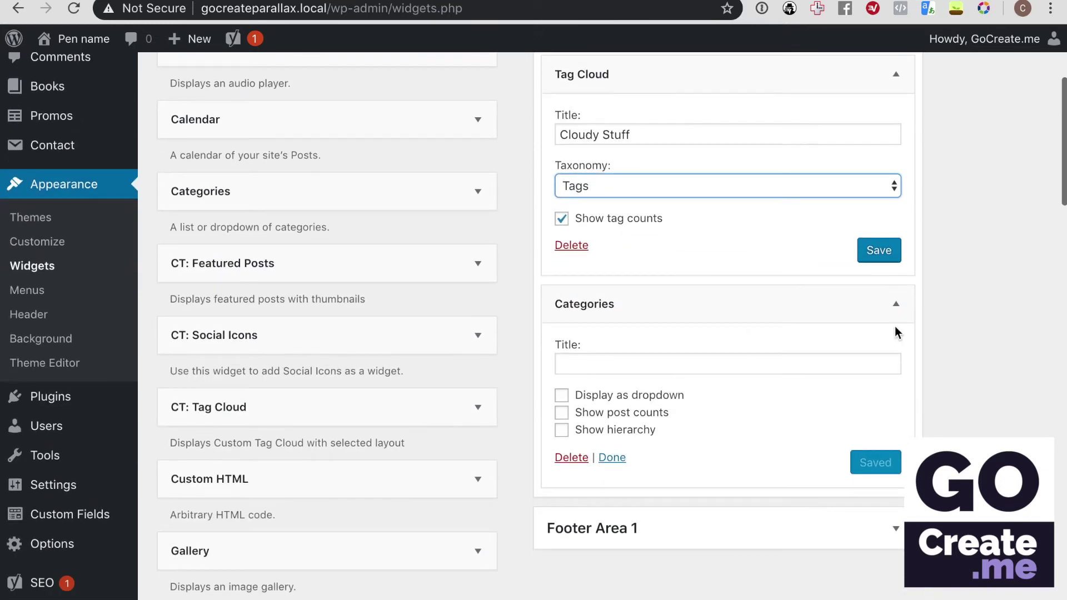
{"action": "left_click", "coordinate": [679, 369]}
{"action": "type", "text": "Demo Categories"}
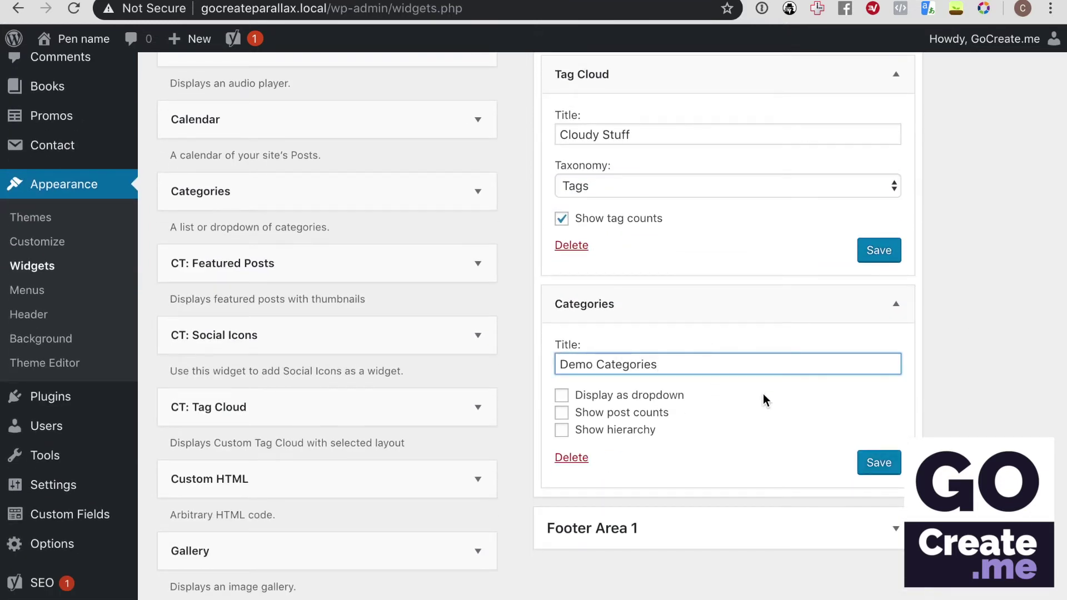
{"action": "left_click", "coordinate": [869, 467]}
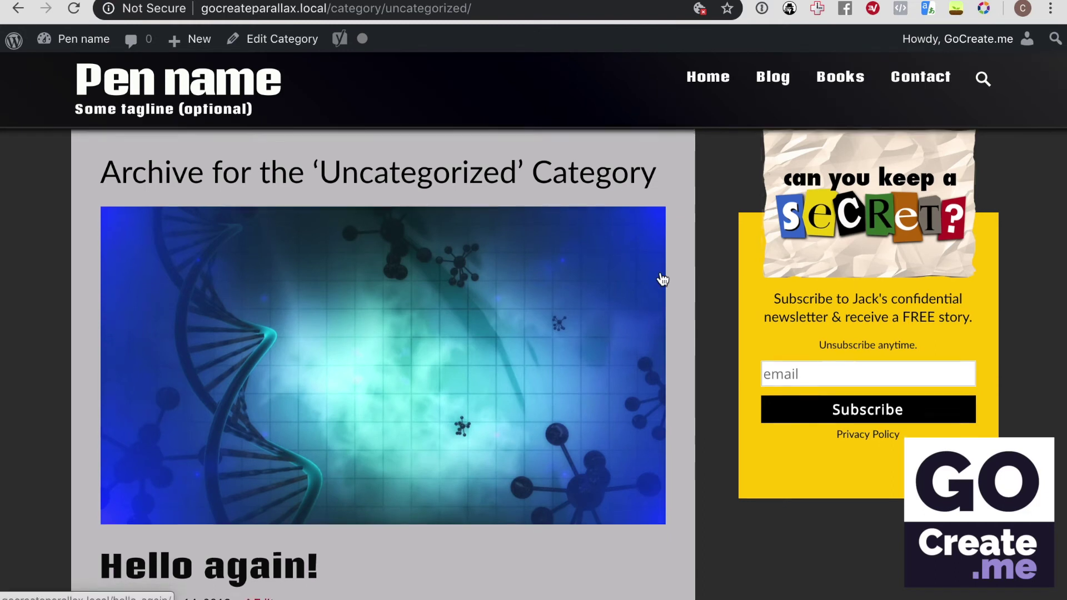
Open the 'testing' category archive from the sidebar
{"action": "scroll", "coordinate": [662, 279], "scroll_direction": "down", "scroll_amount": 5}
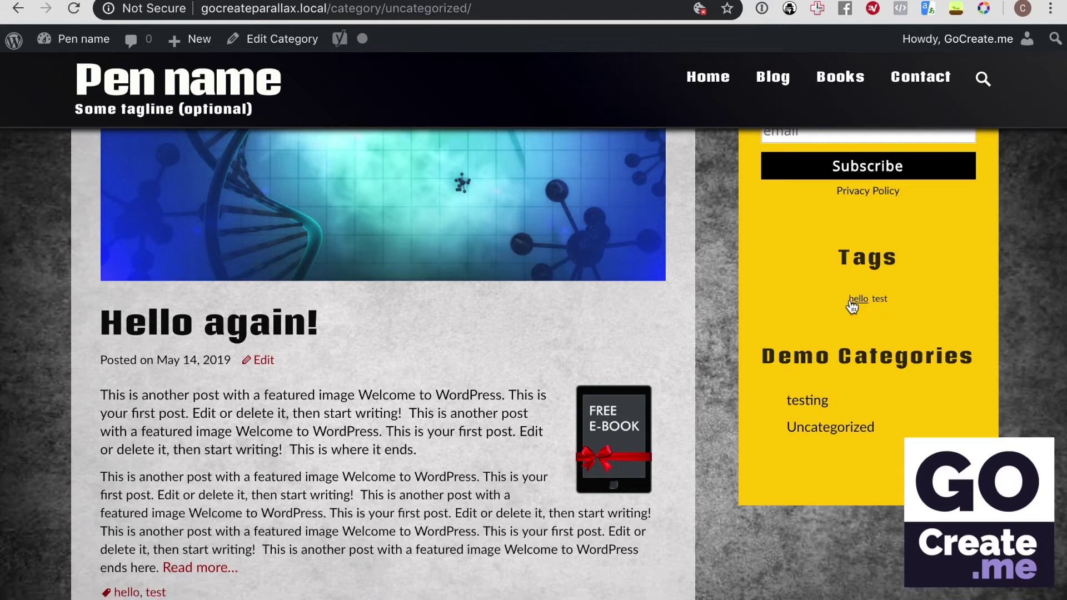
{"action": "left_click", "coordinate": [810, 404]}
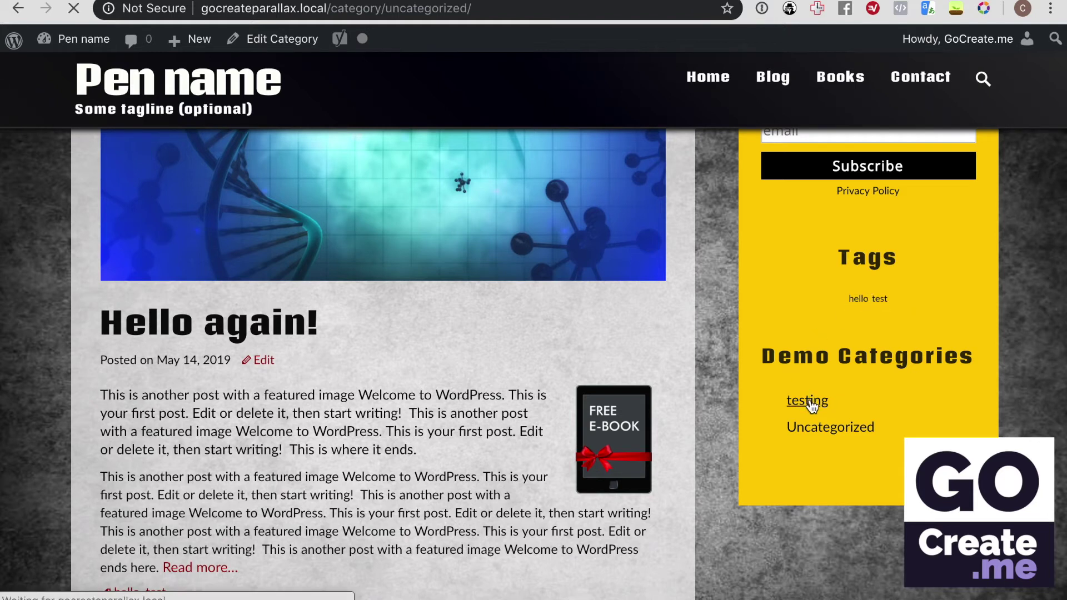
{"action": "scroll", "coordinate": [305, 327], "scroll_direction": "down", "scroll_amount": 7}
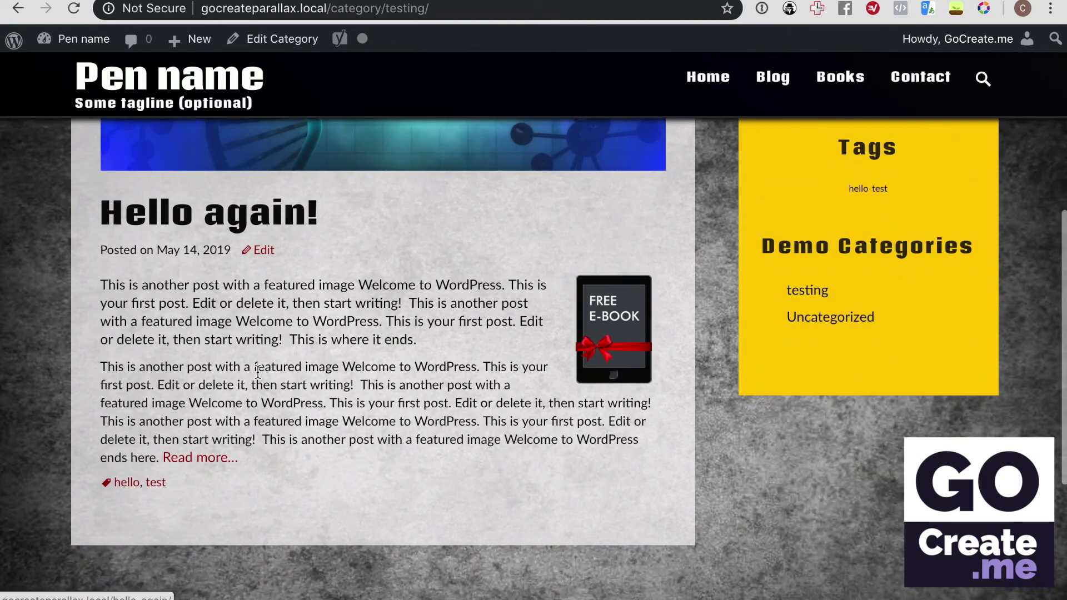
Open the 'hello' tag archive and scroll through its posts
{"action": "left_click", "coordinate": [131, 484]}
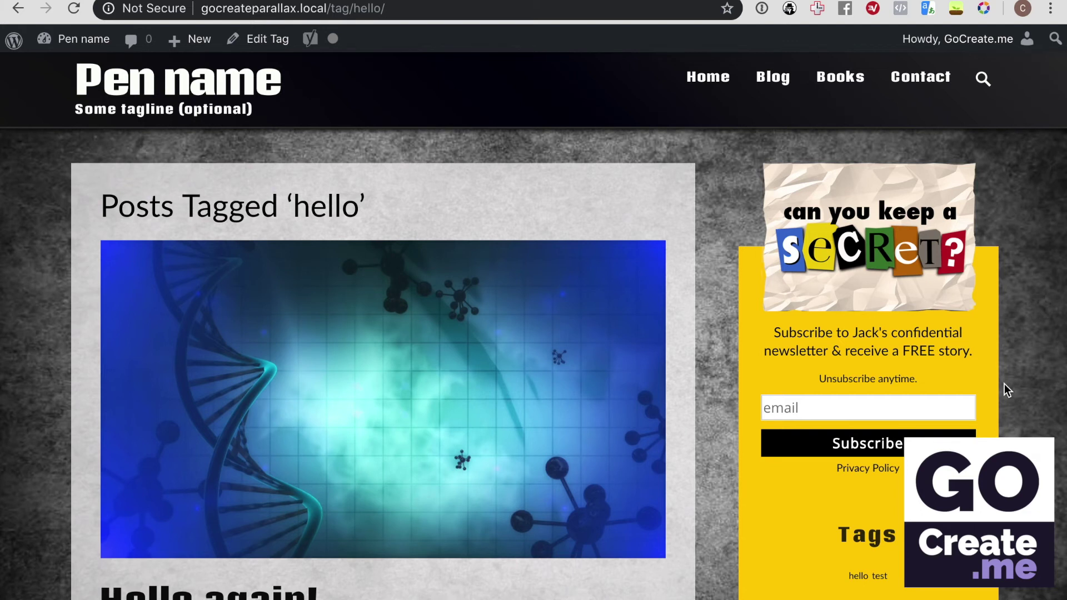
{"action": "scroll", "coordinate": [1005, 385], "scroll_direction": "down", "scroll_amount": 6}
{"action": "scroll", "coordinate": [982, 306], "scroll_direction": "down", "scroll_amount": 5}
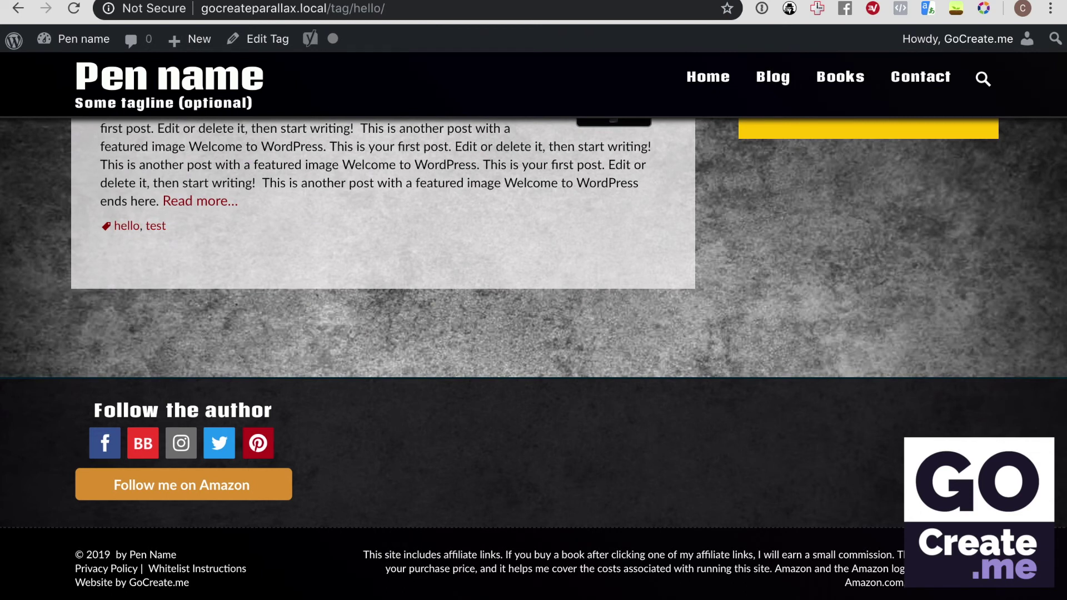
{"action": "scroll", "coordinate": [533, 333], "scroll_direction": "up", "scroll_amount": 5}
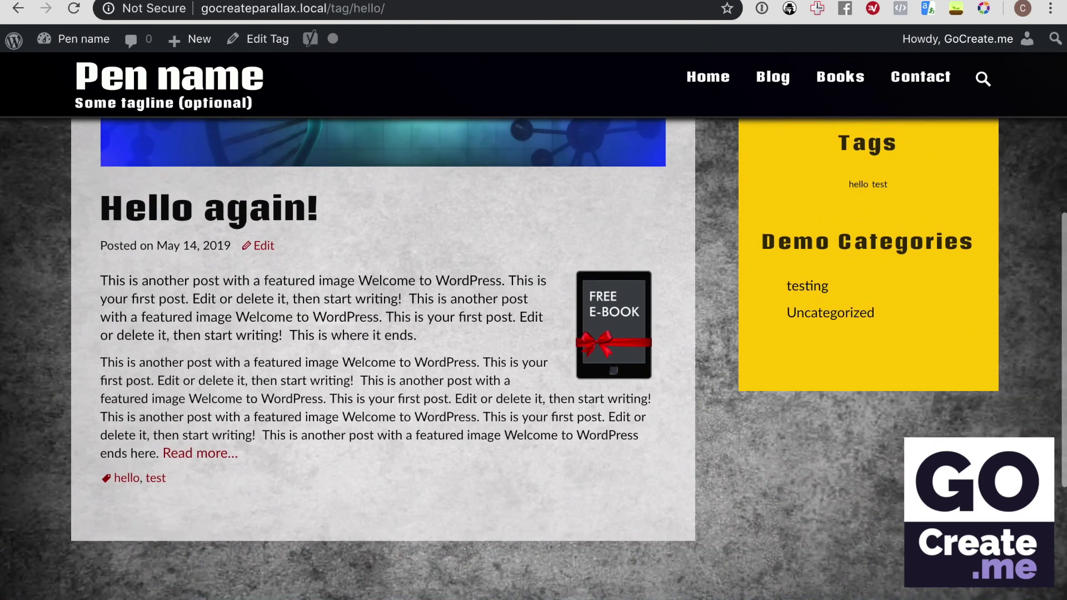
{"action": "scroll", "coordinate": [534, 333], "scroll_direction": "up", "scroll_amount": 7}
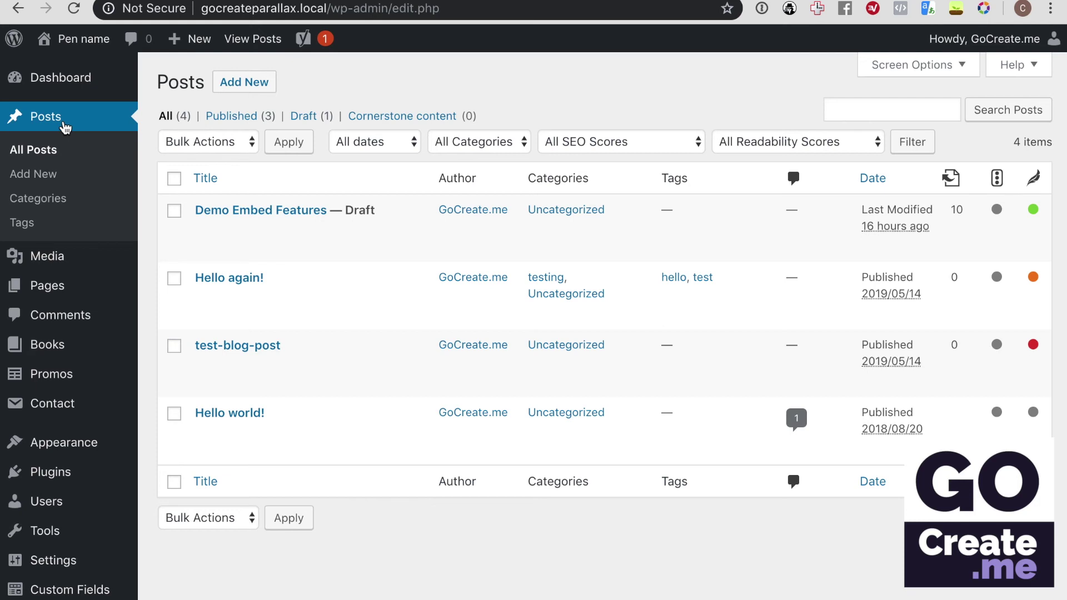
Check the Categories and Tags admin lists, then view the 'hello' tag's public archive
{"action": "left_click", "coordinate": [39, 203]}
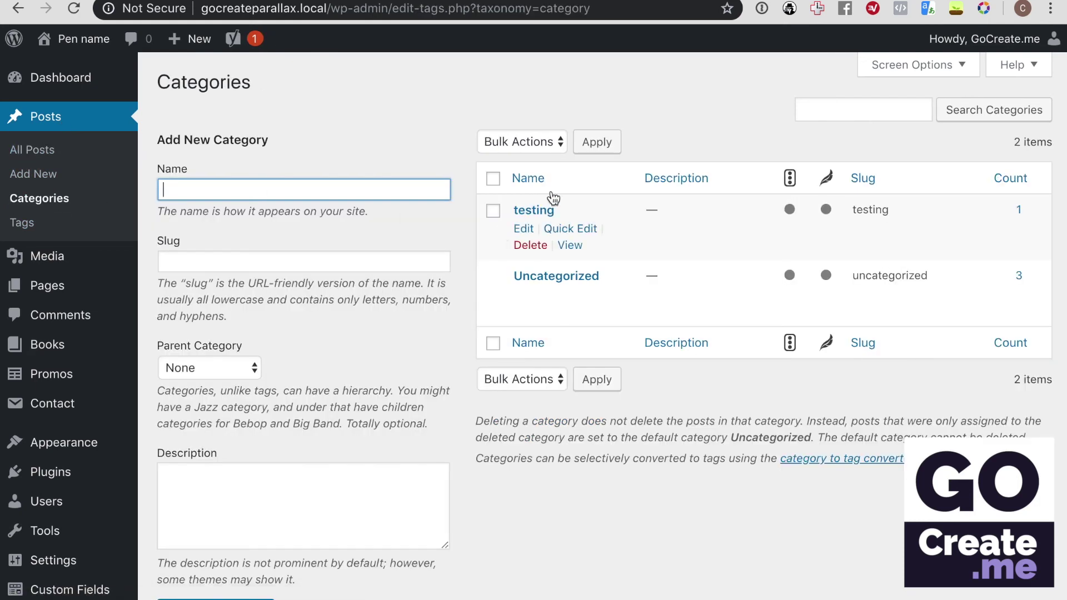
{"action": "mouse_move", "coordinate": [609, 243]}
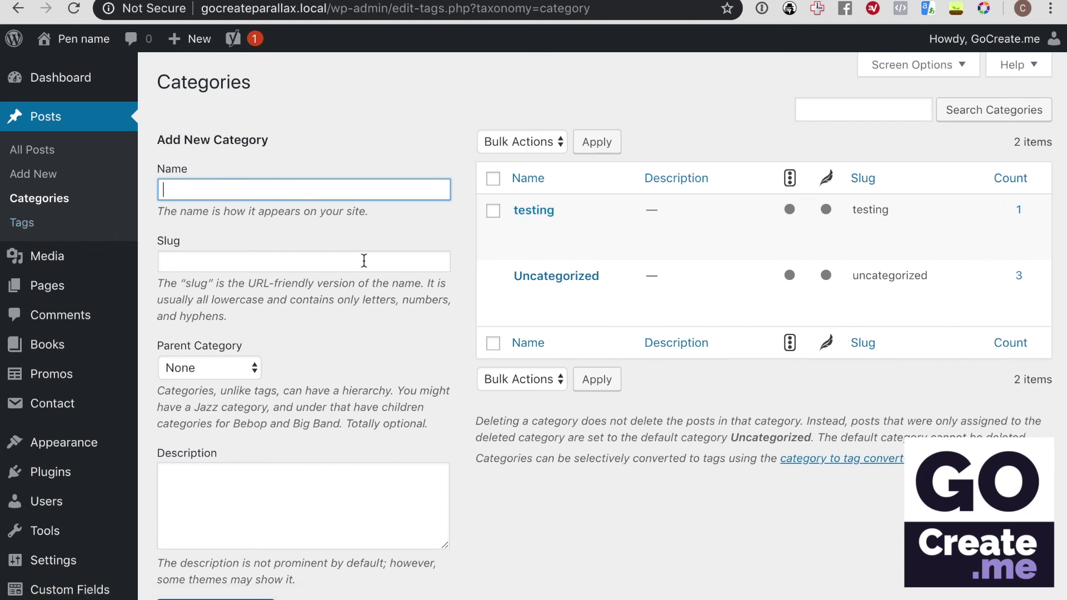
{"action": "left_click", "coordinate": [30, 223]}
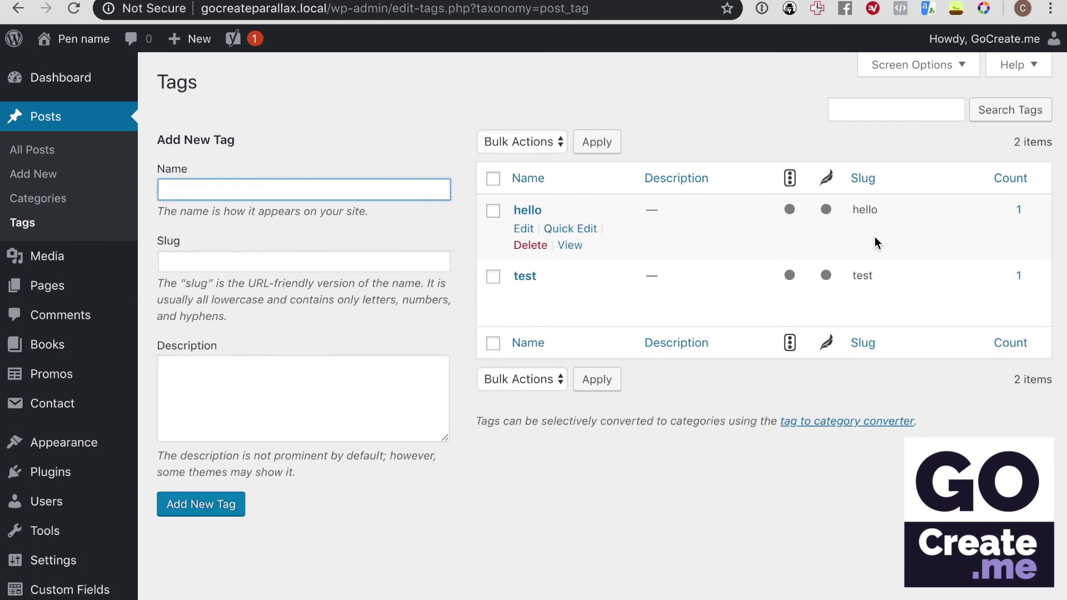
{"action": "left_click", "coordinate": [572, 247]}
Scroll the Blog page to check the Cloudy Stuff tag cloud listing hello (1) and test (1)
{"action": "scroll", "coordinate": [523, 209], "scroll_direction": "down", "scroll_amount": 10}
{"action": "scroll", "coordinate": [522, 210], "scroll_direction": "up", "scroll_amount": 10}
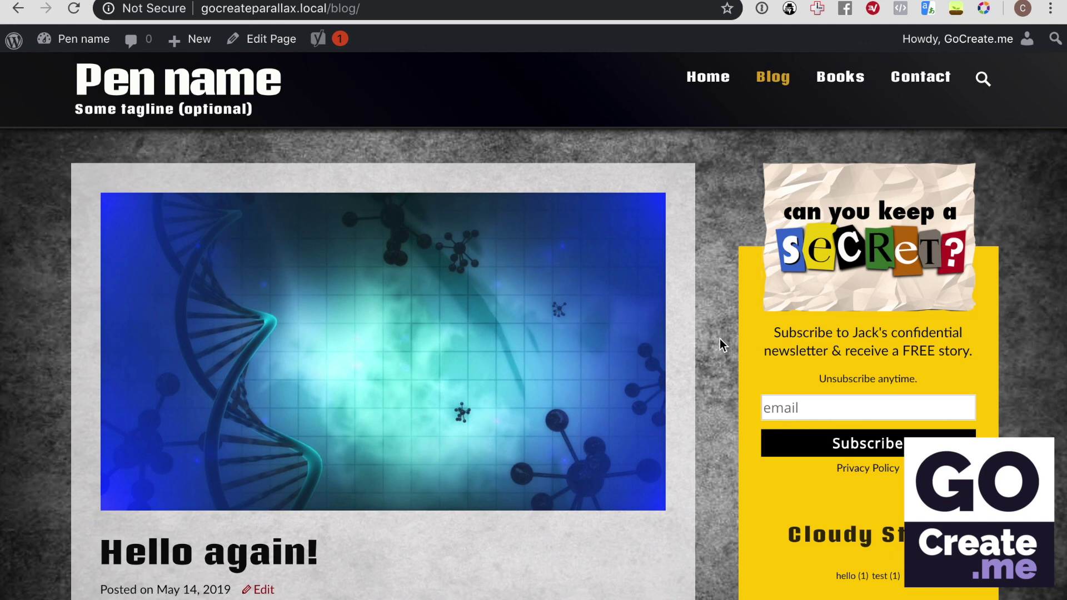
{"action": "scroll", "coordinate": [720, 339], "scroll_direction": "down", "scroll_amount": 1}
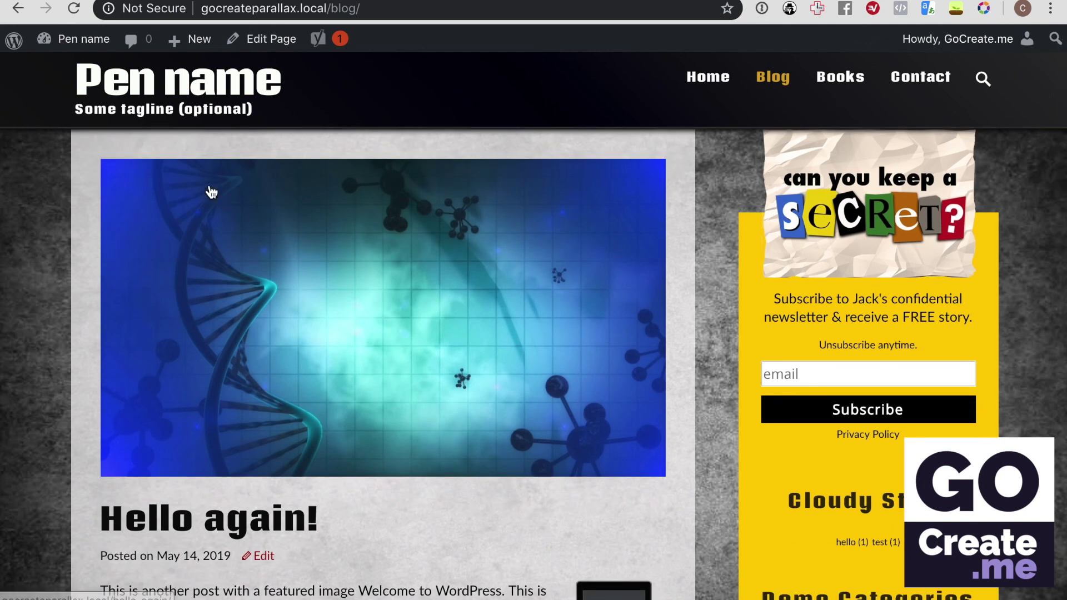